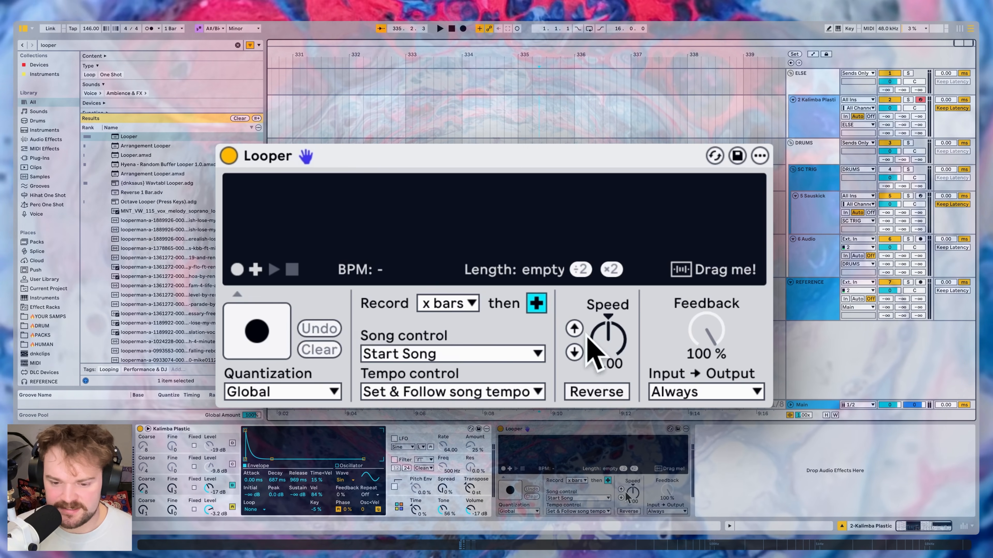
Try a different Looper speed, and undo the change
drag(588, 337, 618, 333)
key(super+z)
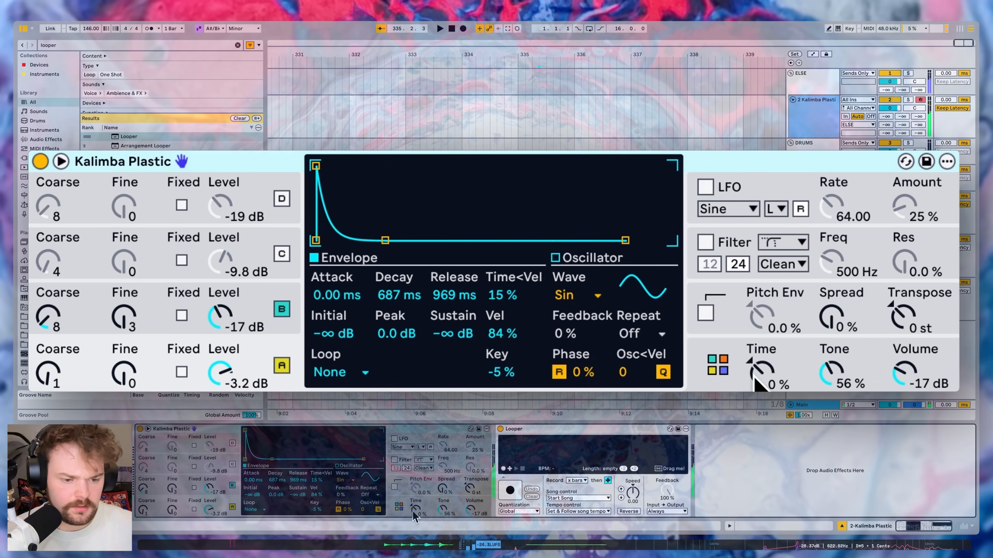
Set the random panning (Pan<Rnd) of the Kalimba Plastic synth to 23 and adjust its Time
click(404, 482)
click(339, 510)
drag(360, 510, 361, 508)
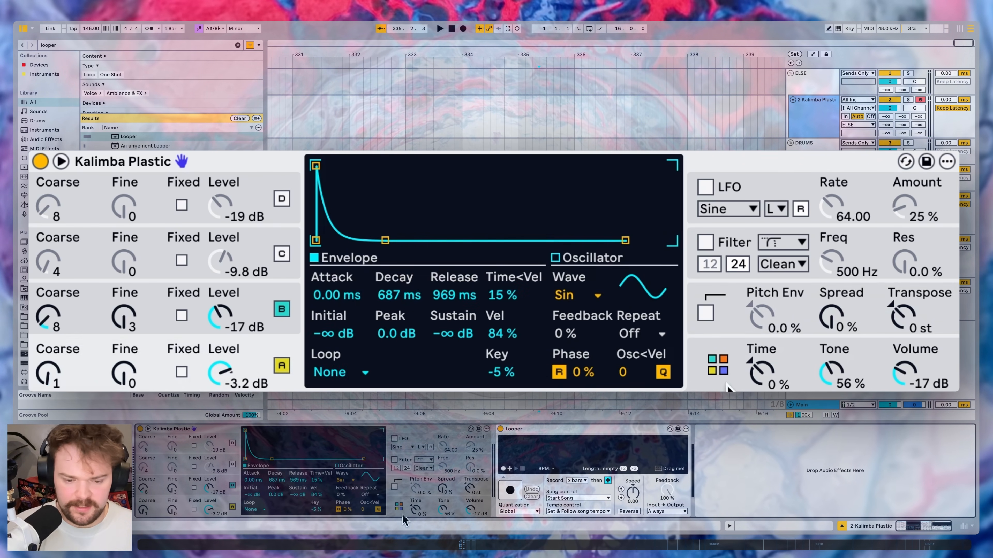
click(762, 372)
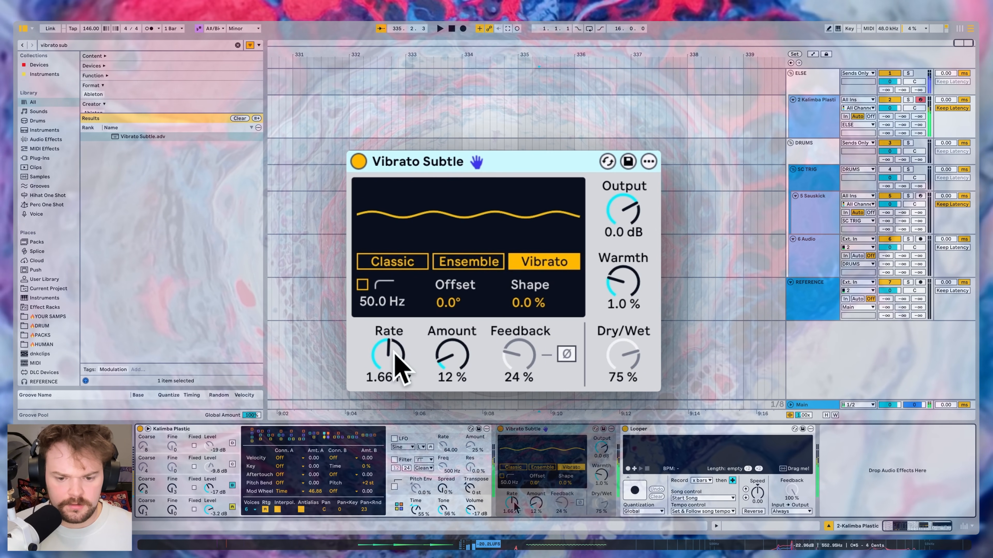
Set the Rate of the Vibrato Subtle effect to 0.70 Hz
drag(395, 353, 395, 383)
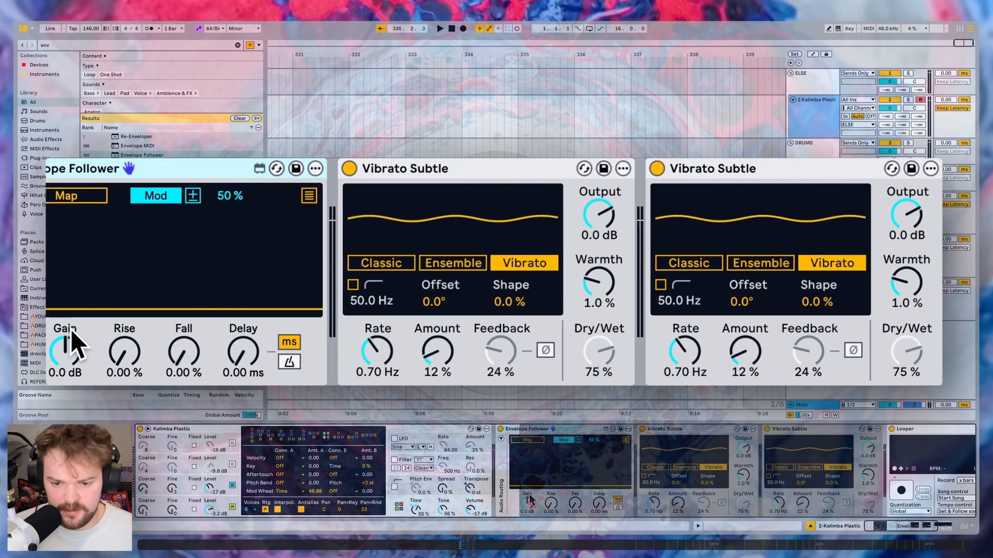
Map the Envelope Follower to the Rate of the second Vibrato Subtle and set the follower's Gain to 14 dB
click(227, 197)
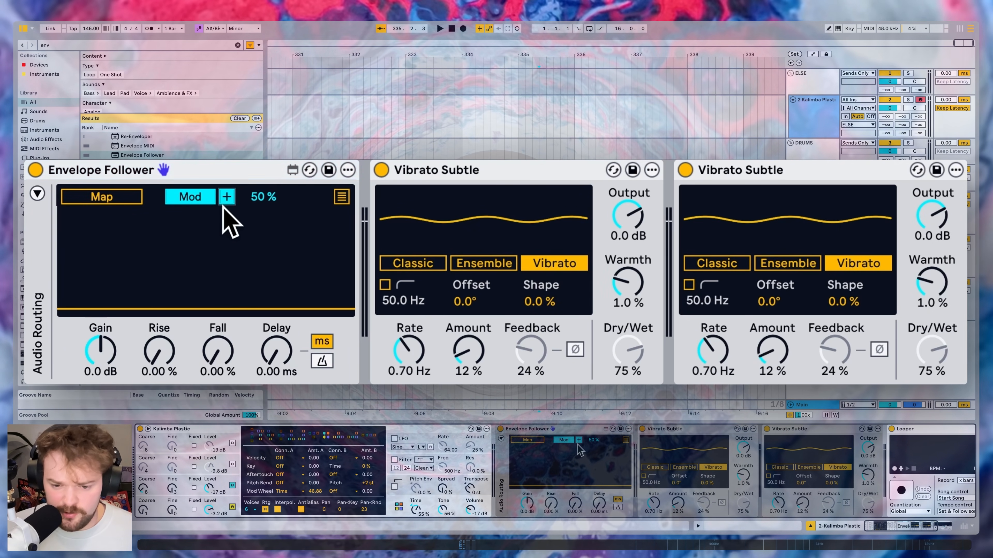
click(127, 197)
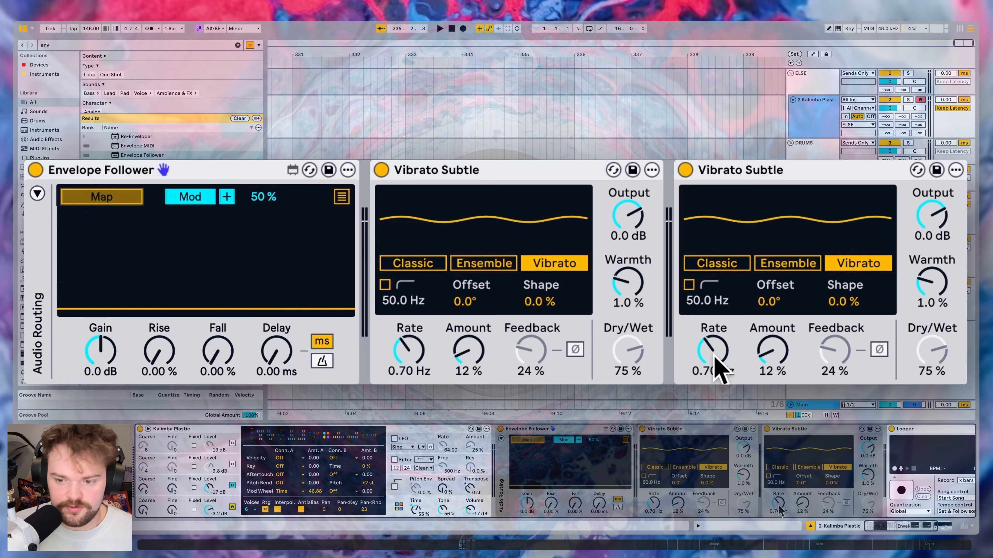
click(717, 369)
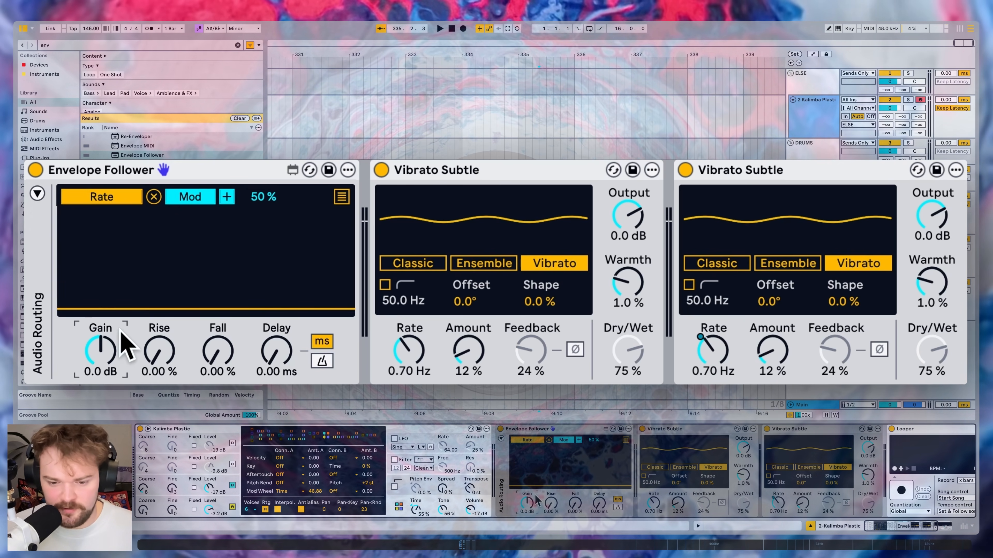
click(117, 354)
mouse_move(118, 354)
mouse_down()
mouse_move(107, 365)
mouse_move(116, 376)
mouse_move(106, 328)
mouse_move(107, 361)
mouse_move(110, 343)
mouse_up()
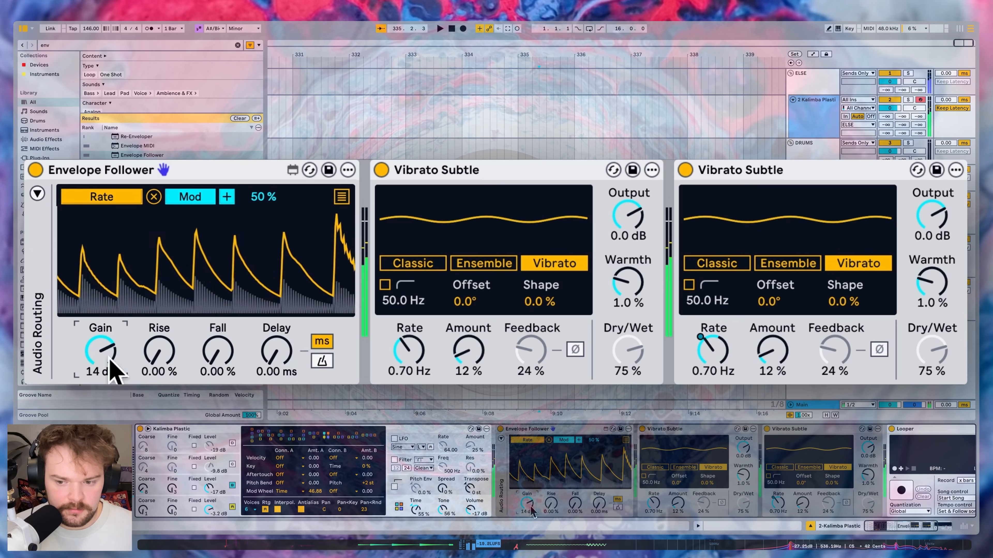
Set the second Vibrato Subtle's Shape to 100 % and its Rate to 1.16 Hz
drag(872, 307, 872, 274)
drag(713, 350, 713, 344)
click(317, 245)
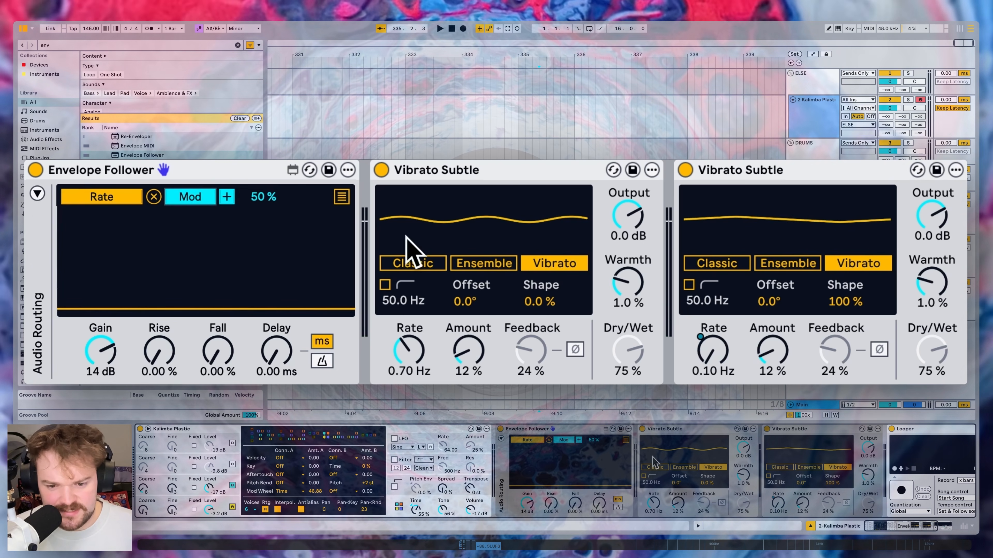
drag(737, 365, 737, 350)
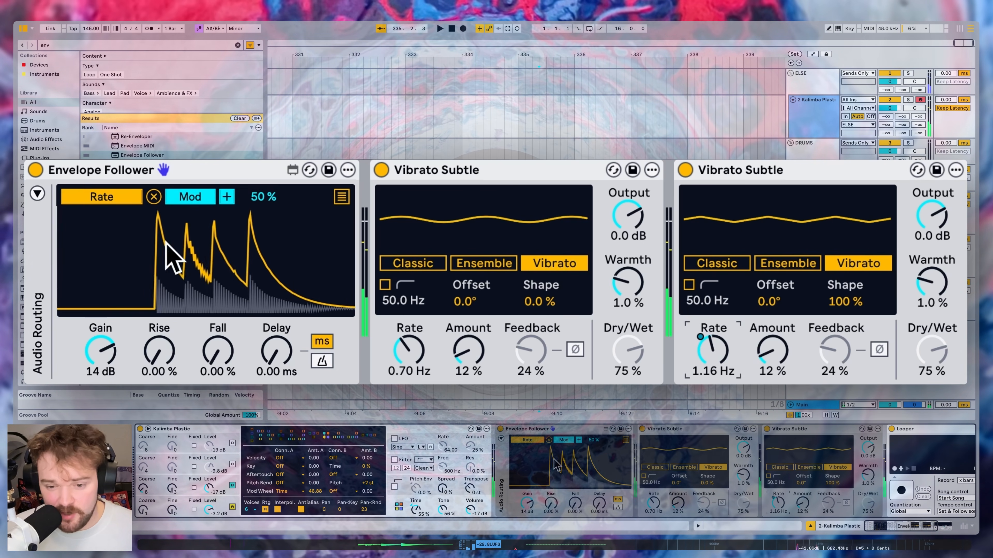
Set the Envelope Follower's modulation amount to 36 %
click(190, 196)
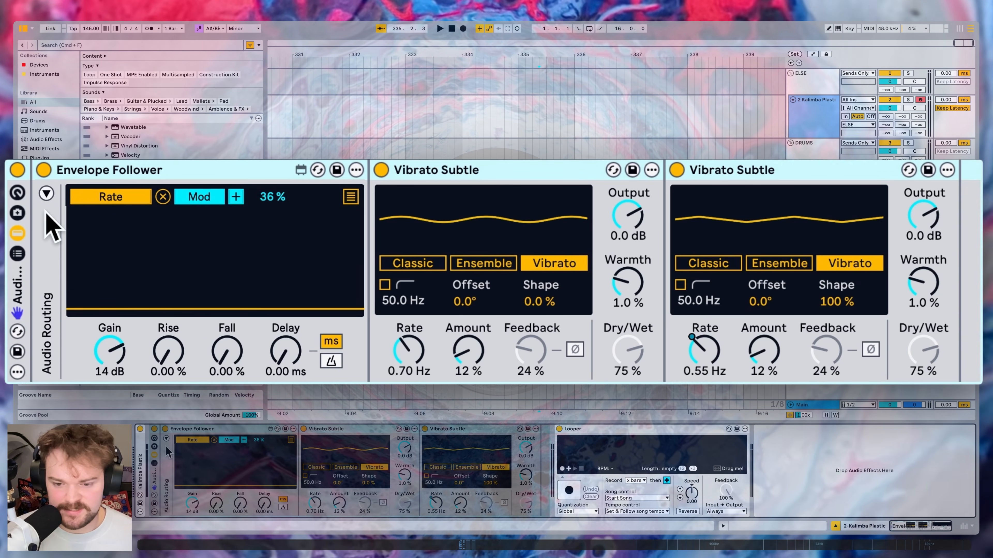
key(alt+3)
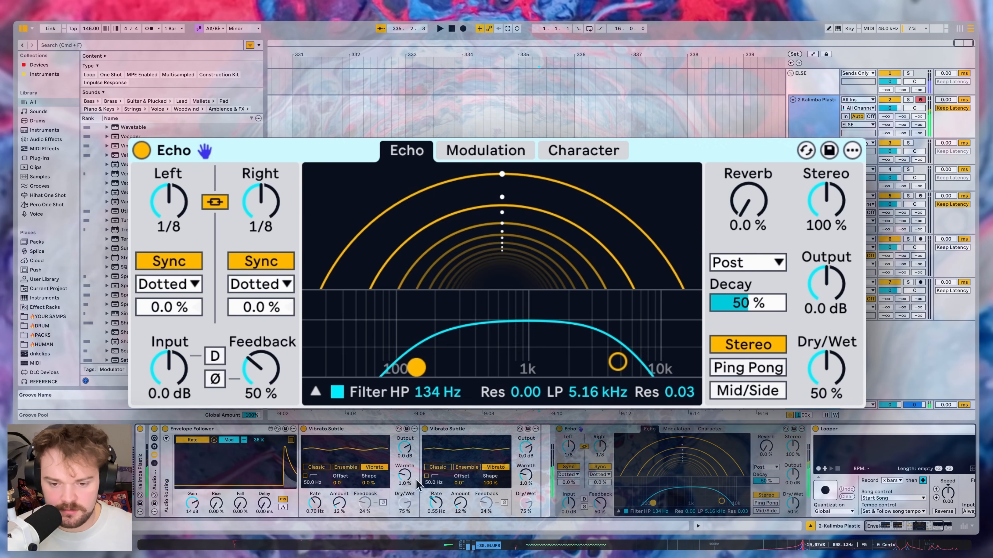
Turn on Ducking among Echo's character settings with a Threshold of -44 dB, and adjust its Release
click(710, 430)
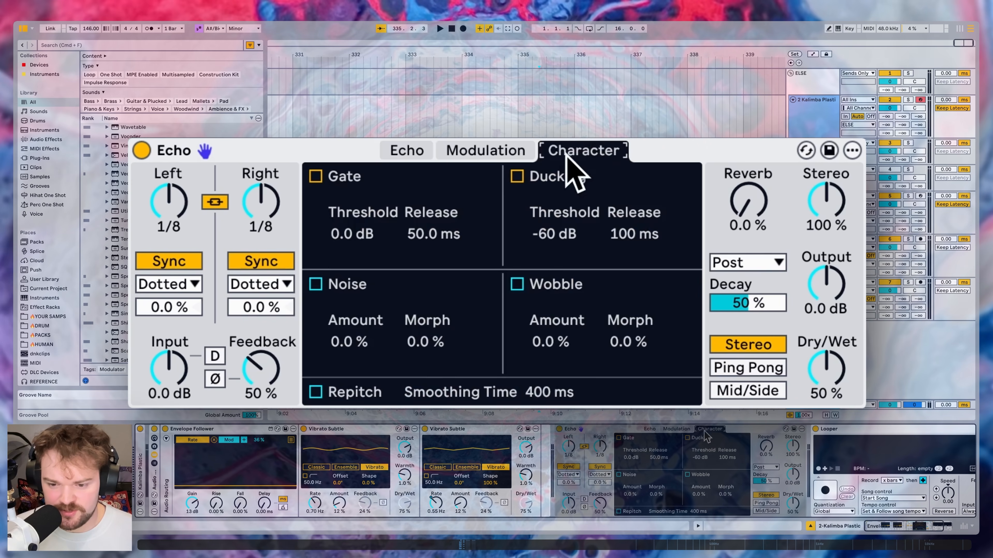
click(699, 458)
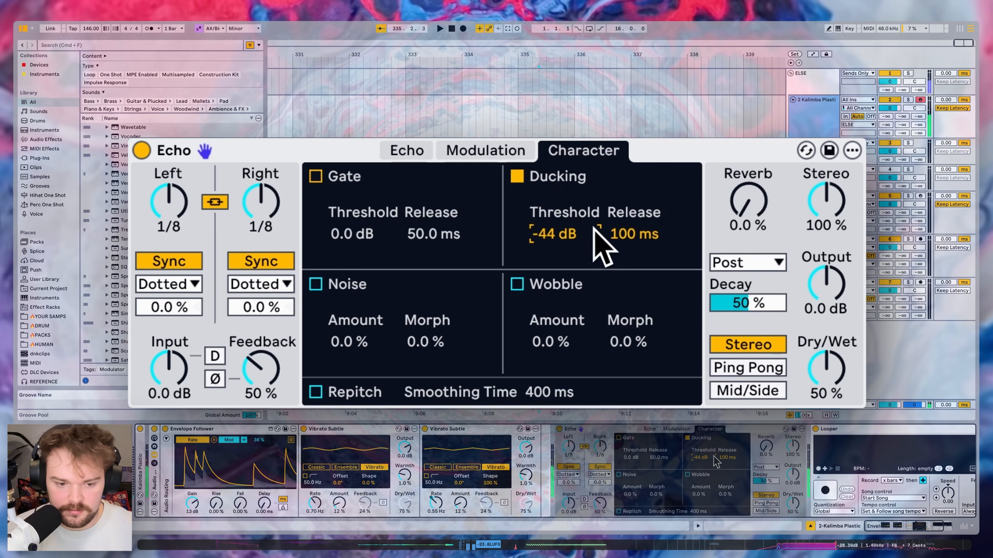
drag(726, 461, 726, 467)
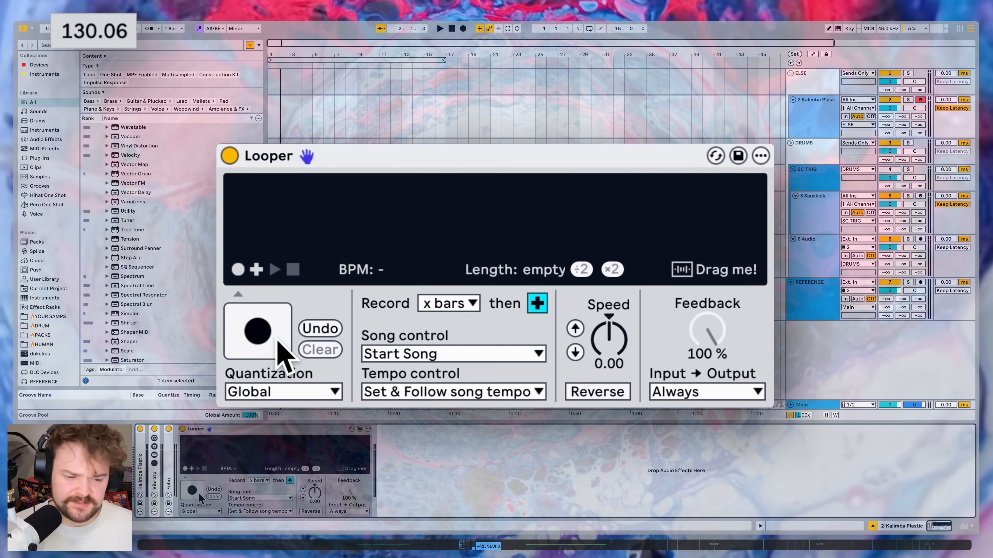
Record a variable-length loop of the kalimba in the Looper and switch to overdubbing
click(199, 496)
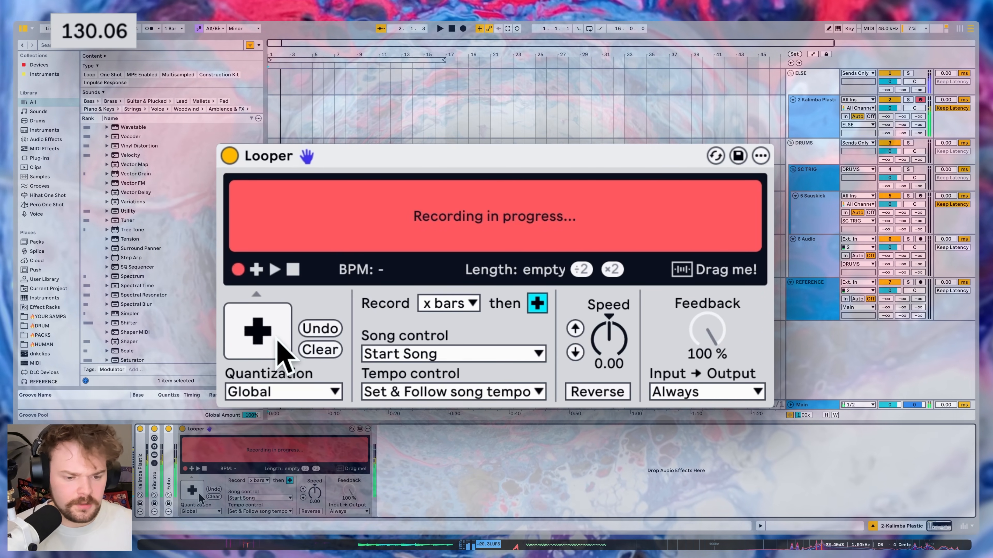
click(199, 495)
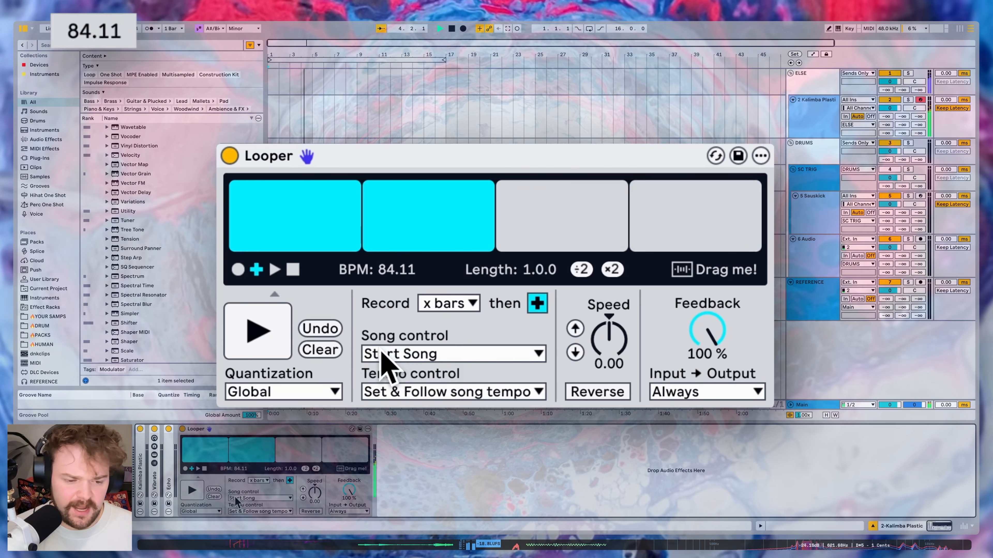
Set the Looper's tempo control to Follow song tempo and the song tempo to 140 BPM
click(257, 512)
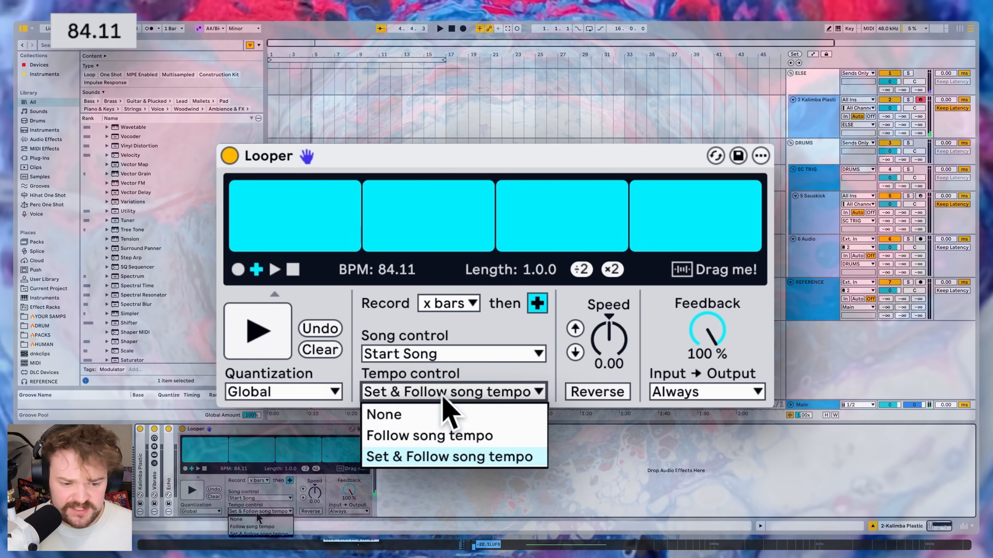
click(257, 526)
click(82, 29)
text(1)
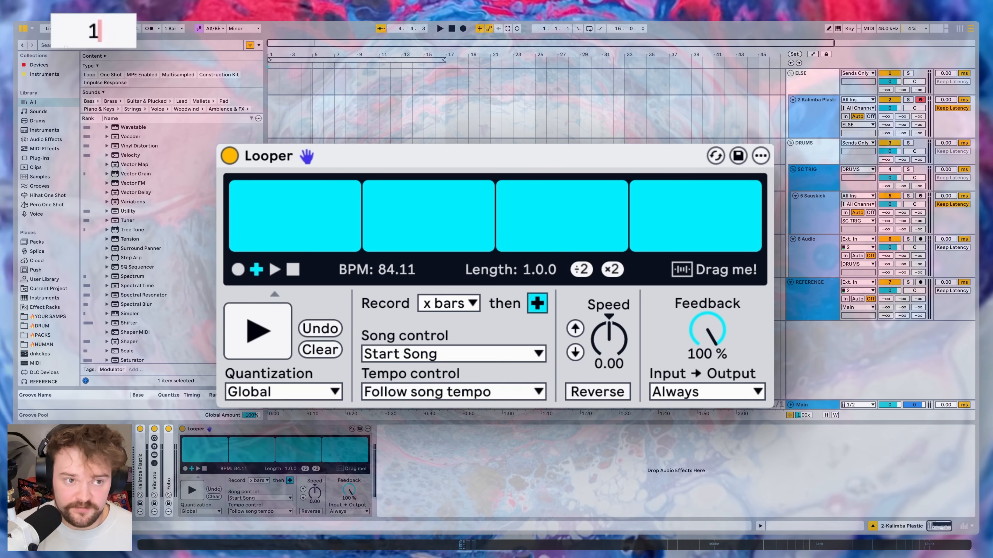
text(40)
key(Return)
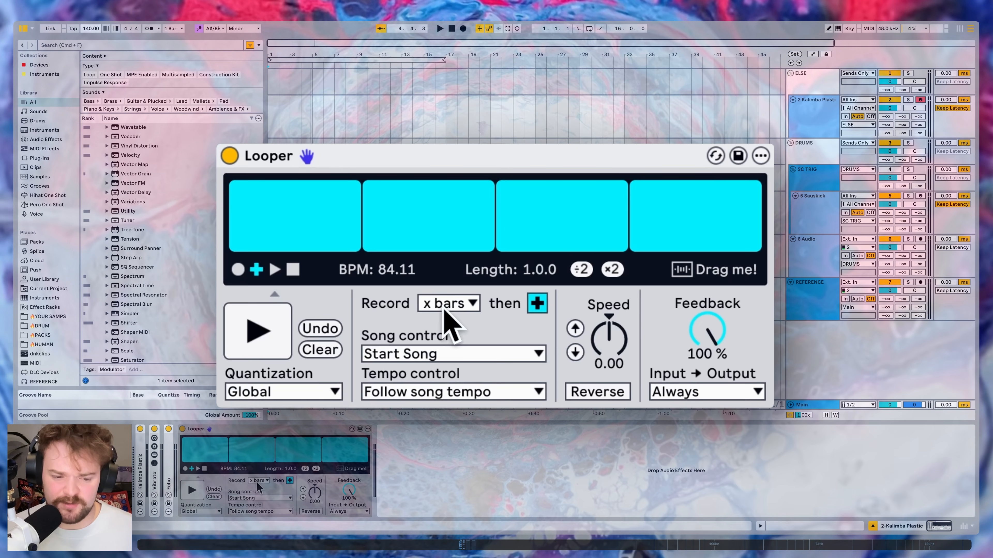
Set the Looper's record length to 2 bars, and replace the existing loop with a new recording
click(435, 314)
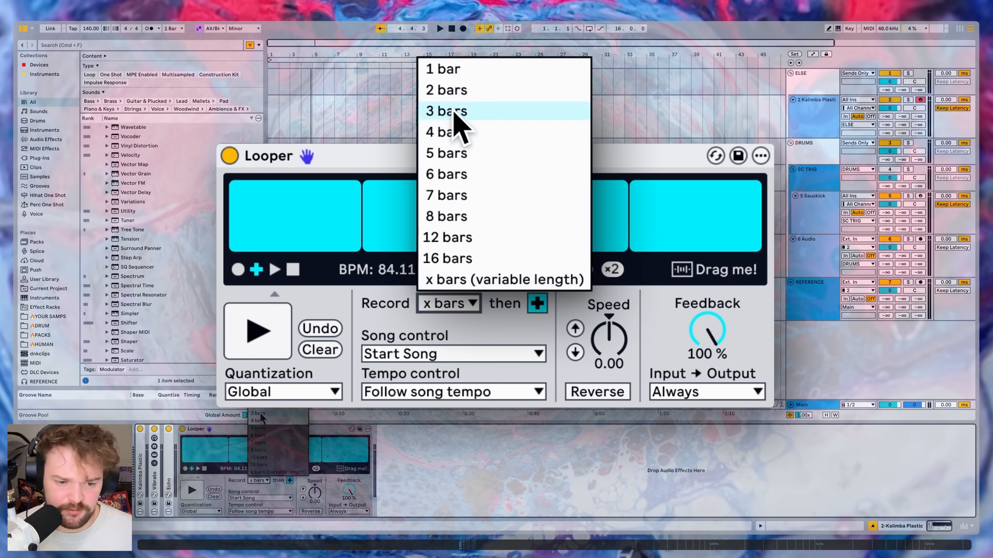
click(455, 91)
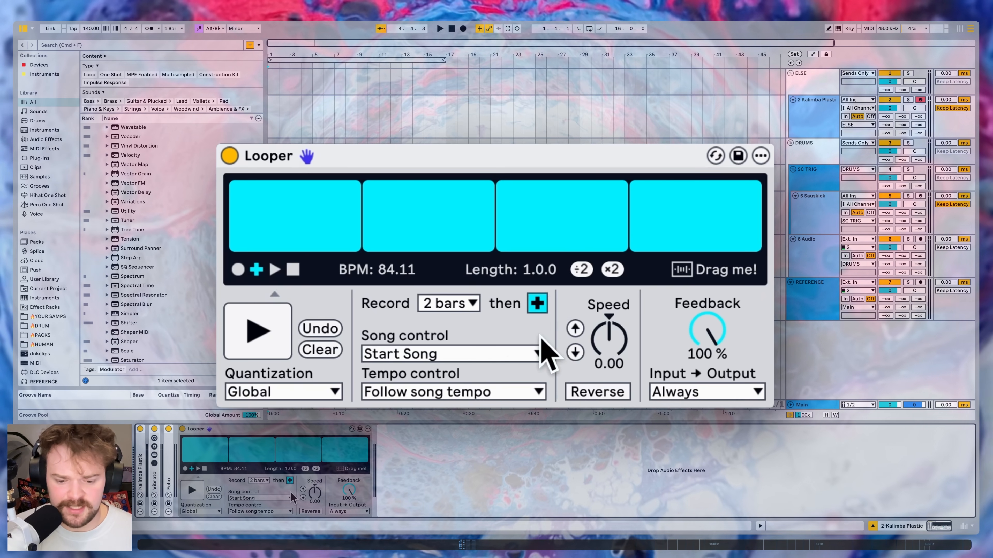
click(214, 497)
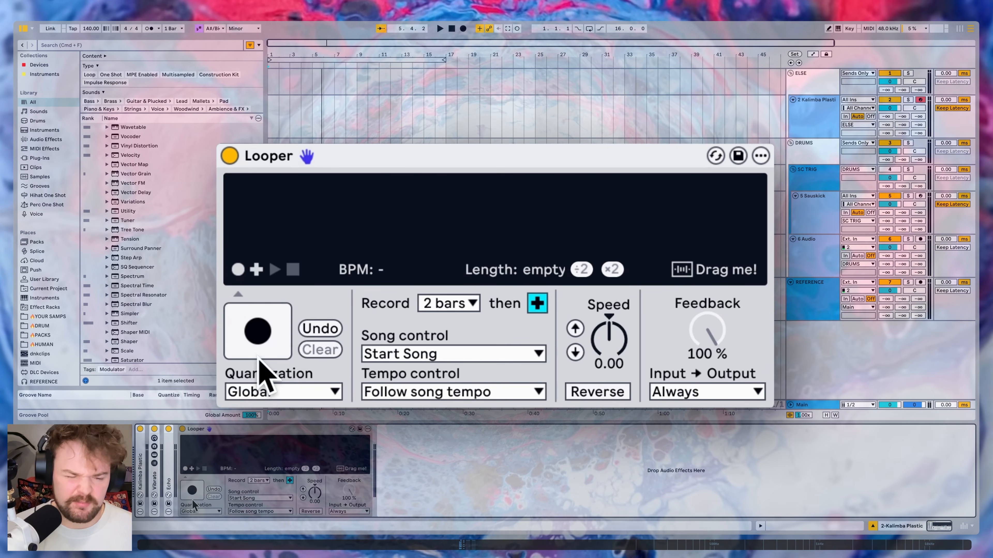
click(192, 495)
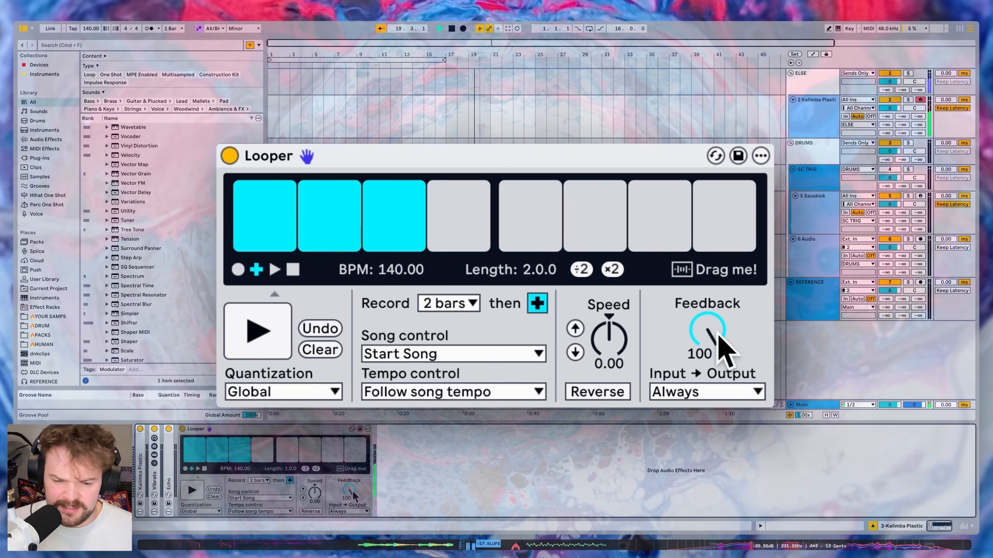
Set the Looper's Feedback to 48 %
drag(718, 337, 717, 381)
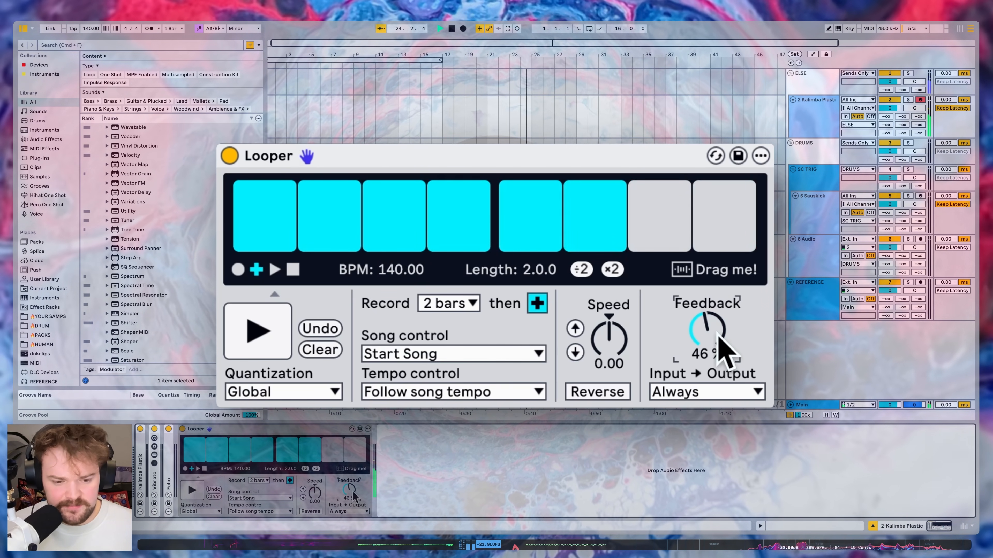
drag(720, 336, 720, 334)
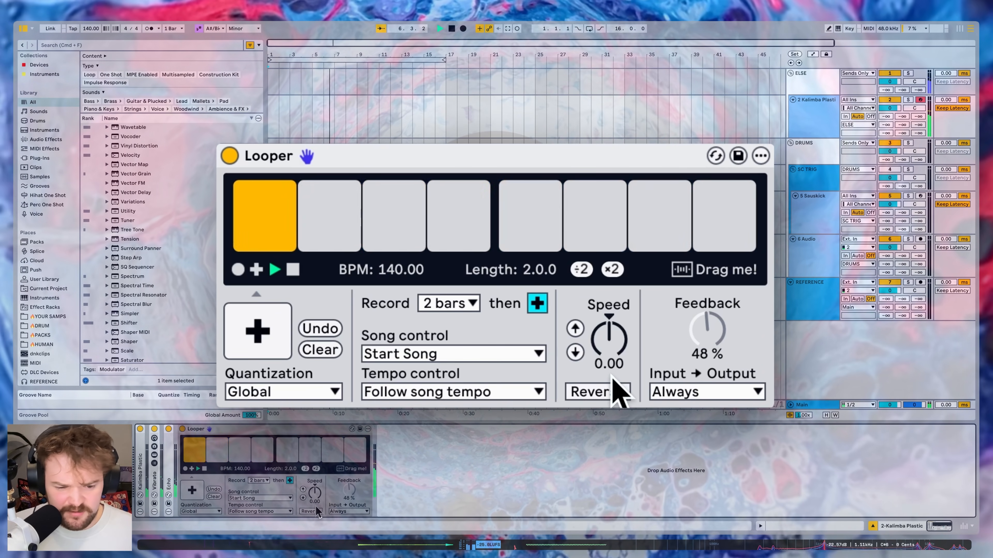
Lower the loop's Speed to -12.0, and try overdubbing with Reverse on before turning Reverse off again
click(575, 354)
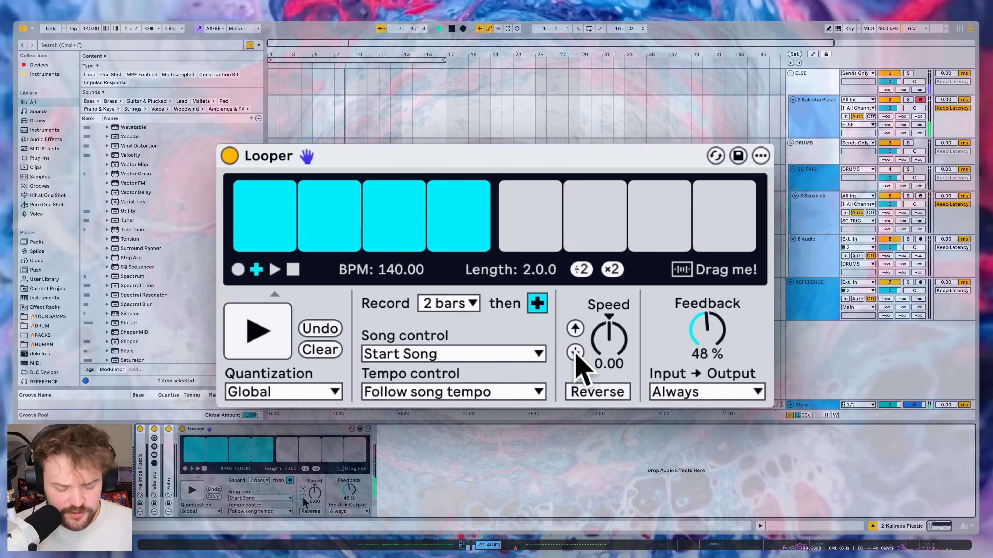
click(576, 354)
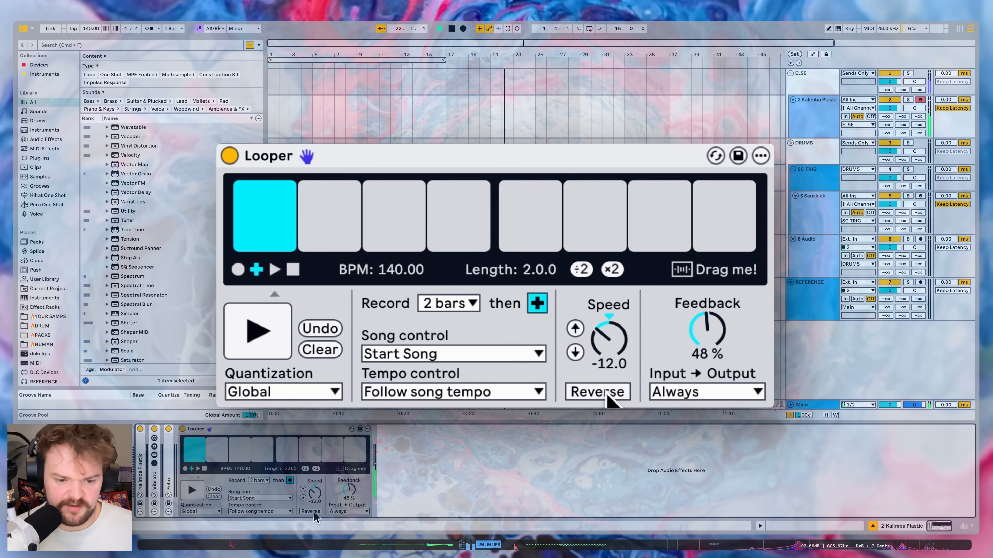
click(607, 395)
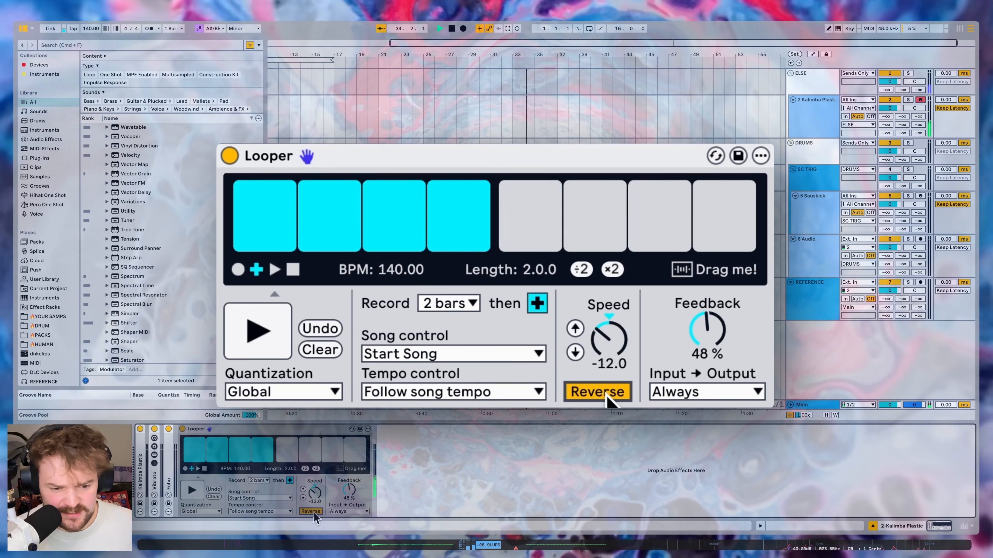
click(607, 396)
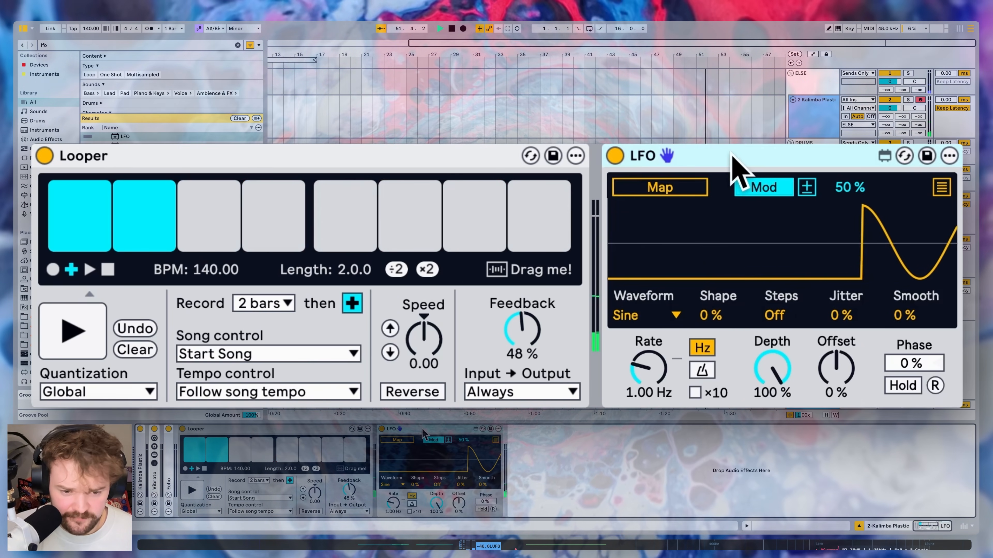
Group the Looper and LFO into a rack and map the Looper's Speed to the first macro
key(super+g)
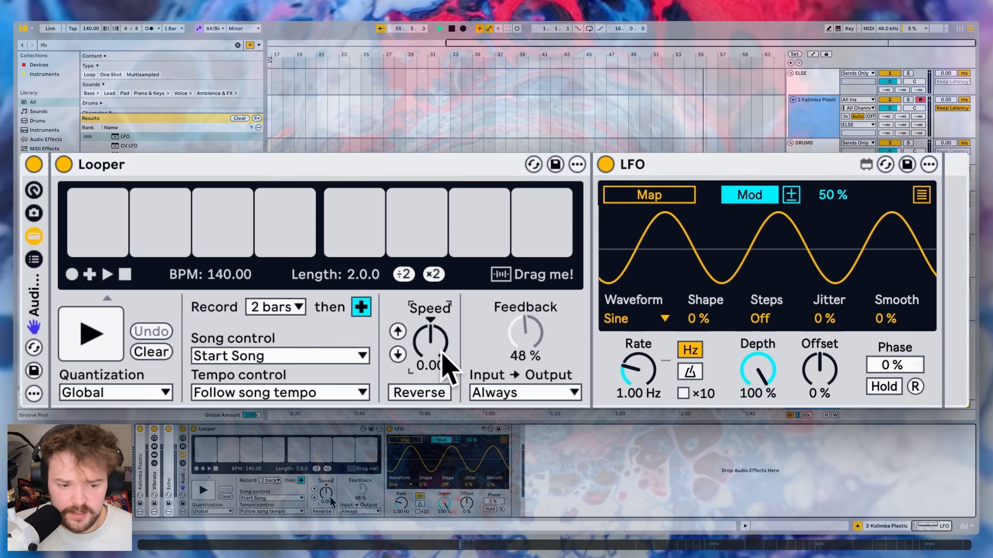
right_click(435, 346)
click(514, 1)
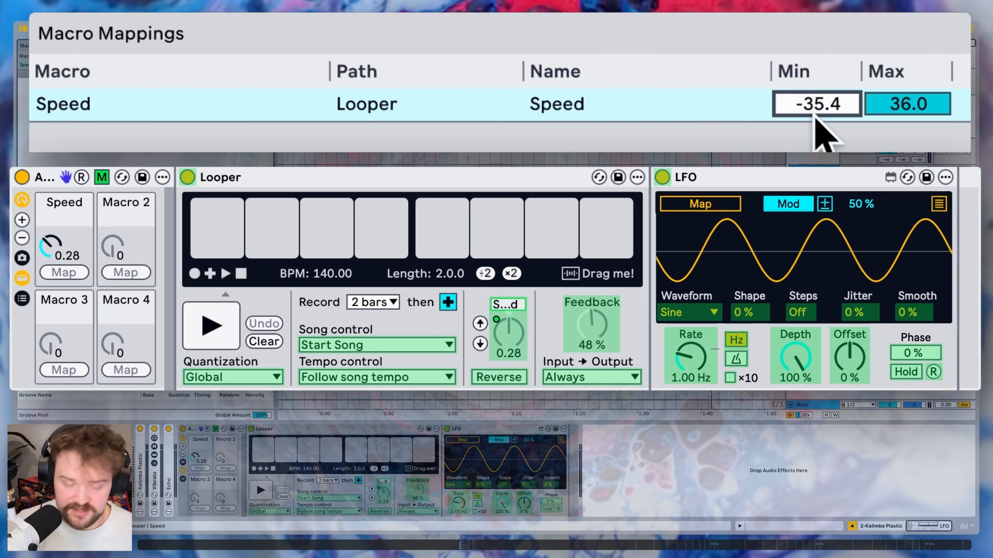
Limit the Speed macro mapping to a minimum of -12 and a maximum of 12
text(-12)
key(Return)
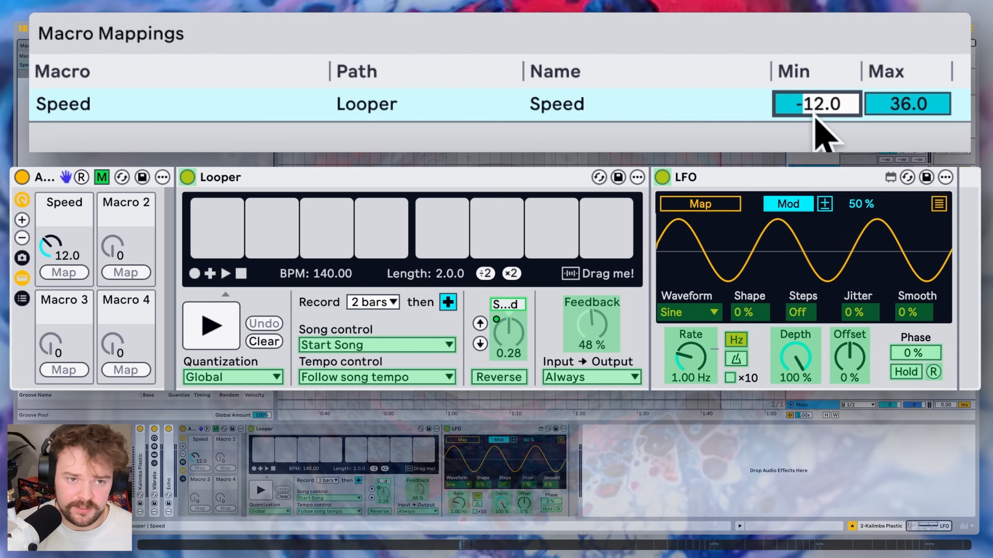
click(907, 101)
text(12)
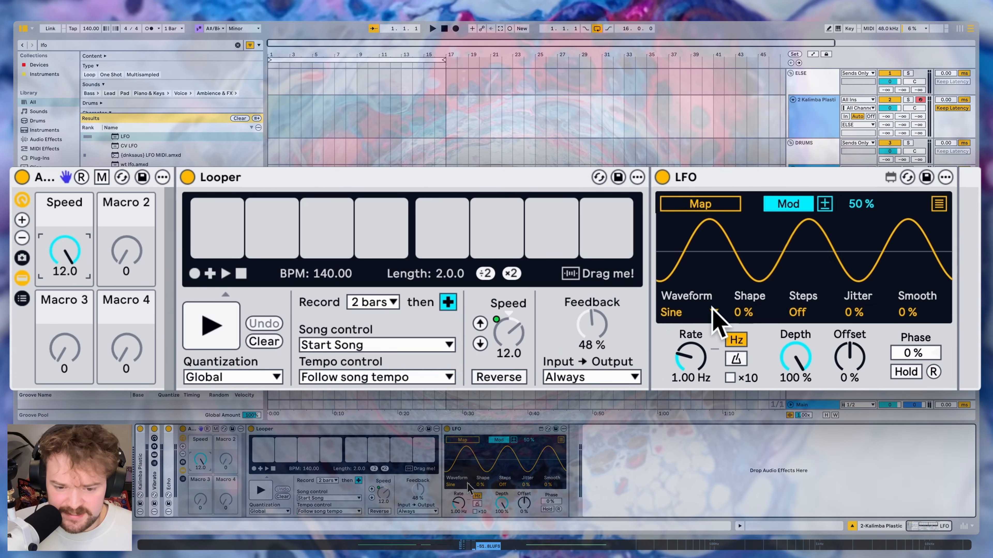
Change the LFO's waveform to Bin
click(713, 311)
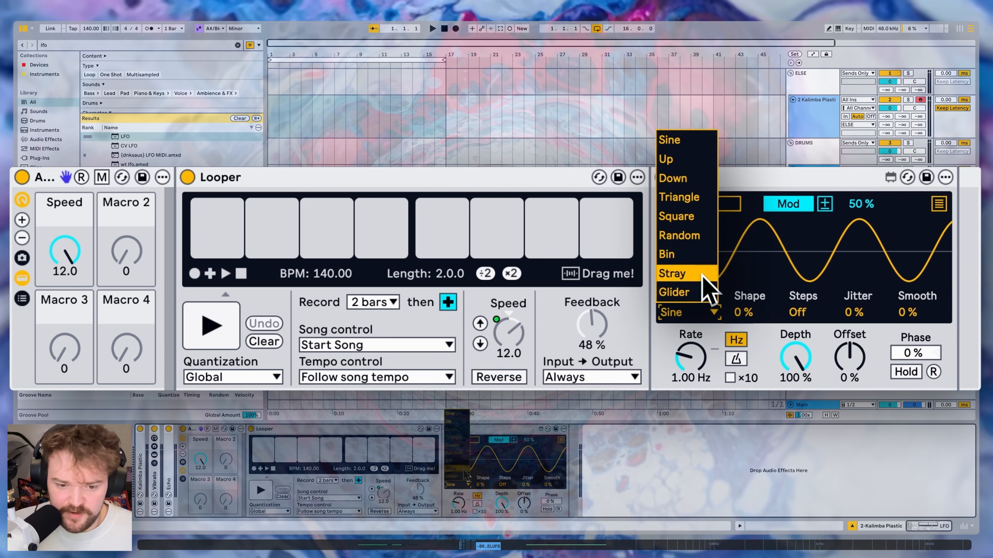
click(703, 255)
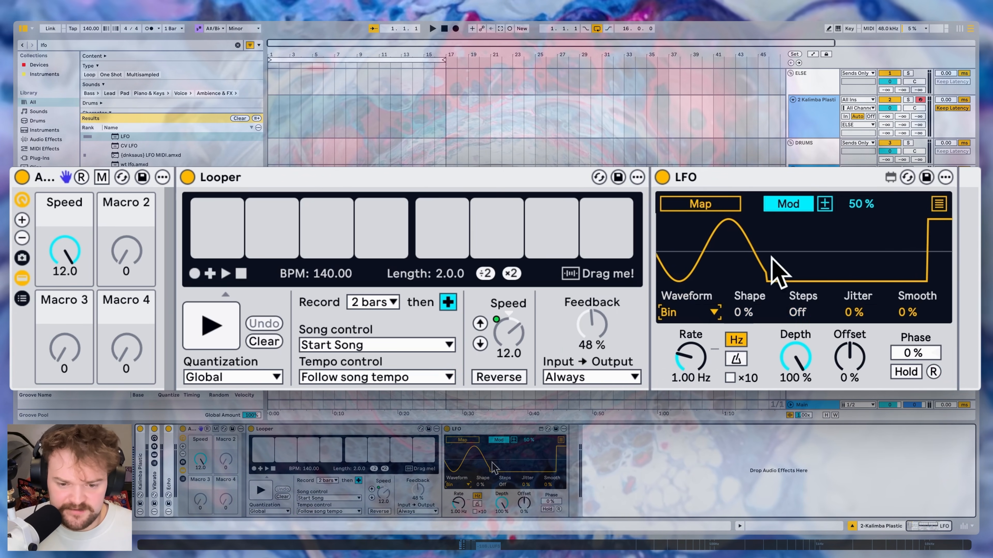
click(688, 359)
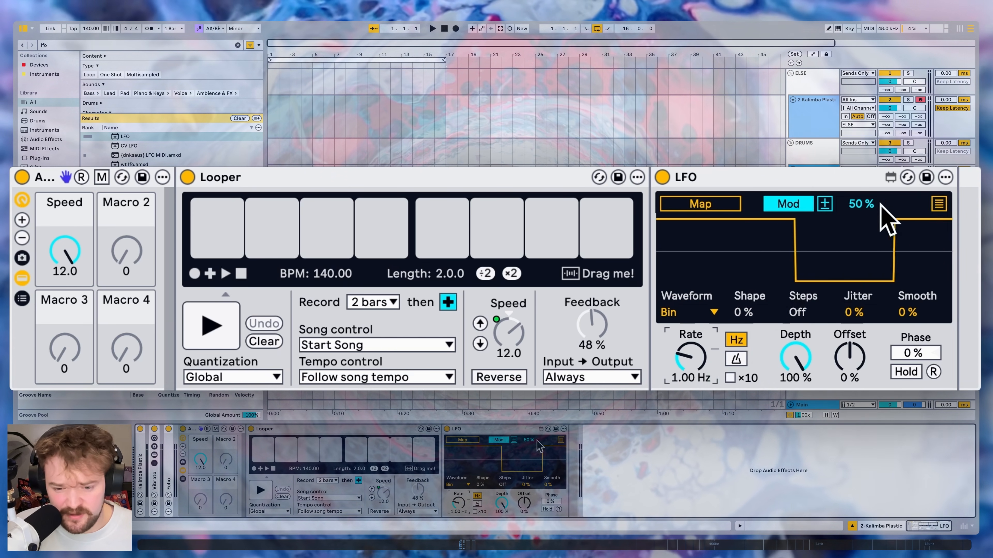
Switch the LFO to Remote modulation and map it to the rack's Speed macro
click(801, 205)
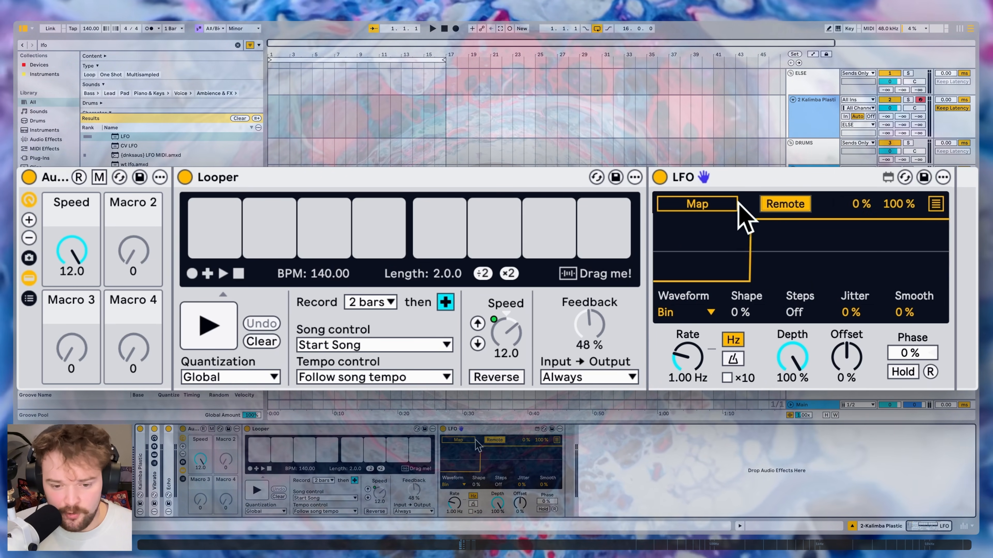
click(704, 206)
click(71, 252)
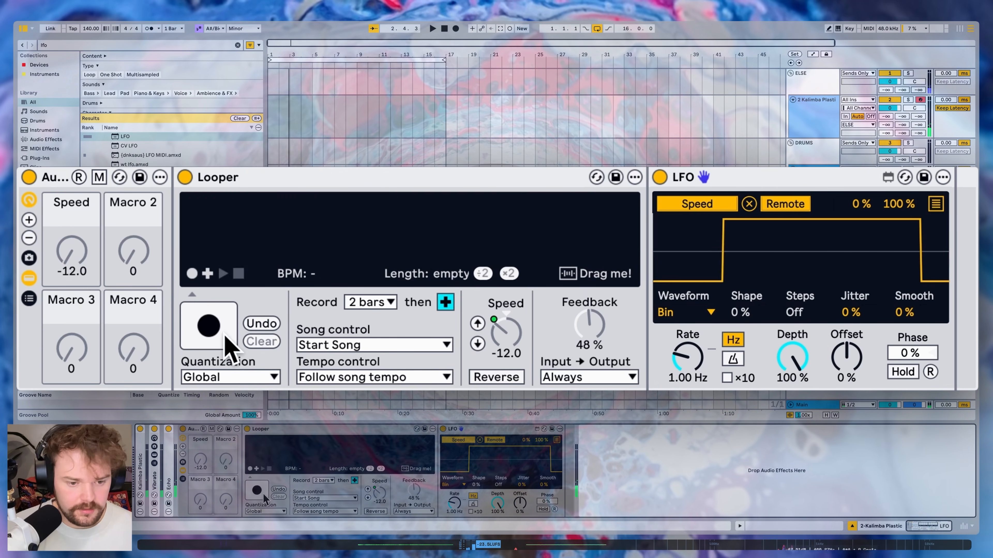
Record a new loop in the emptied Looper and set the LFO's Smooth to 15 %
click(226, 338)
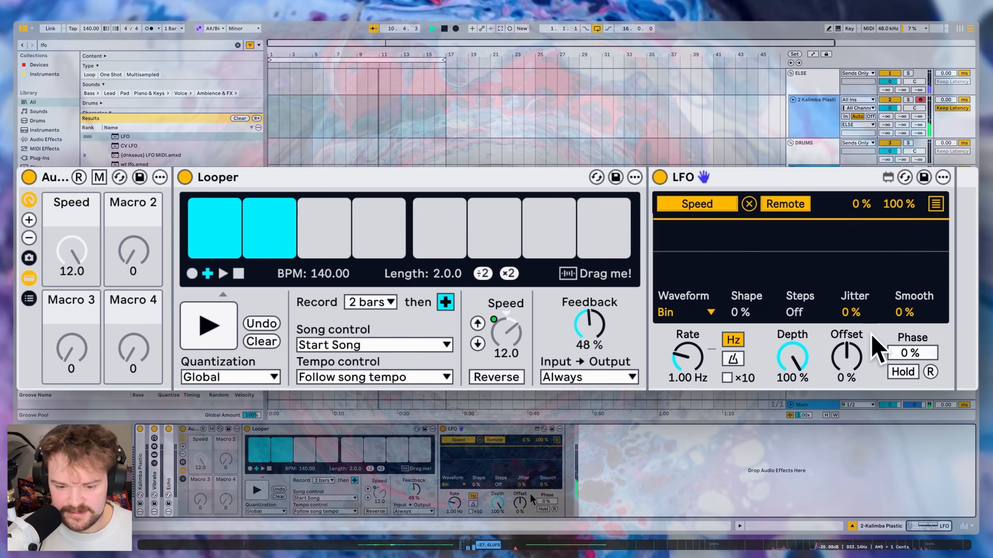
drag(911, 312, 911, 303)
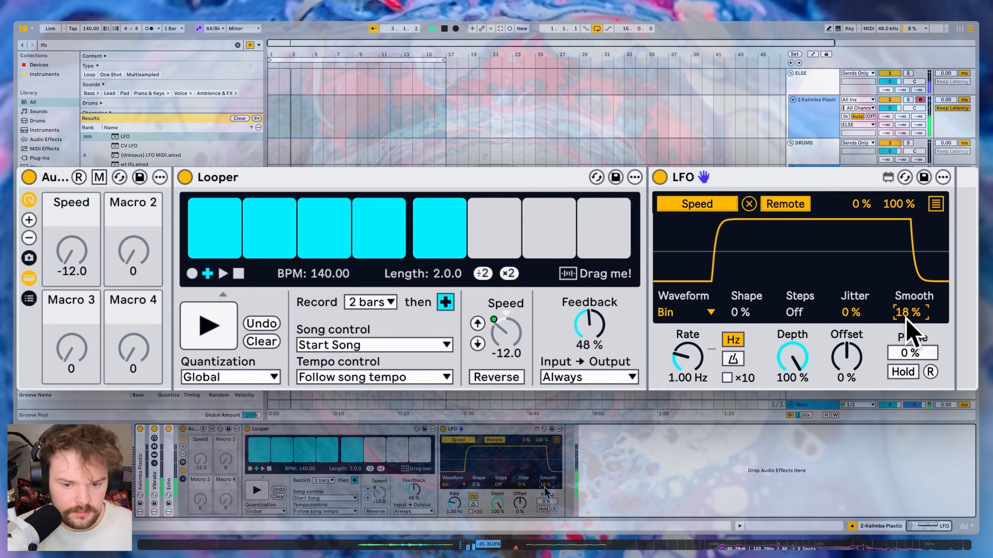
drag(902, 309, 902, 316)
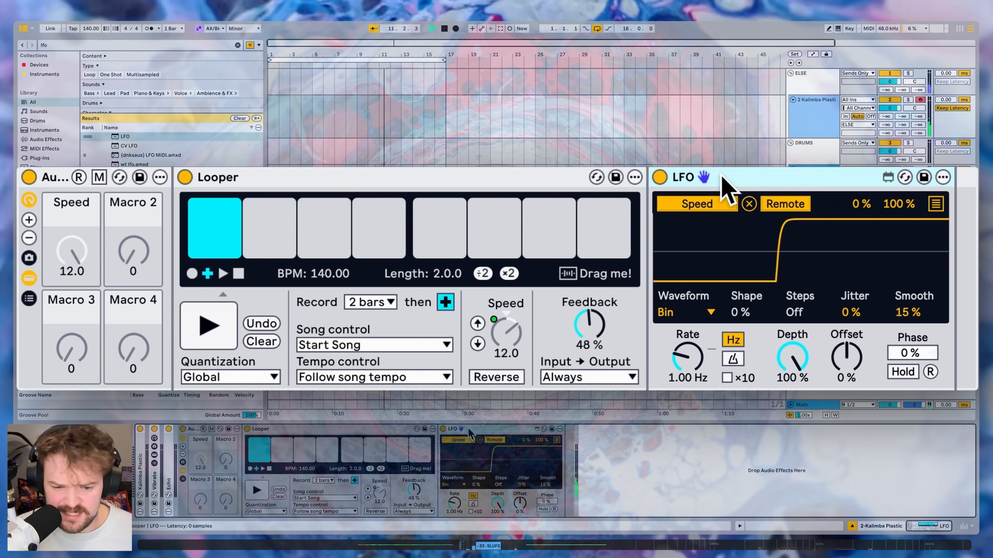
Duplicate the LFO, map the copy to the first LFO's Depth, and trigger the Looper
key(super+d)
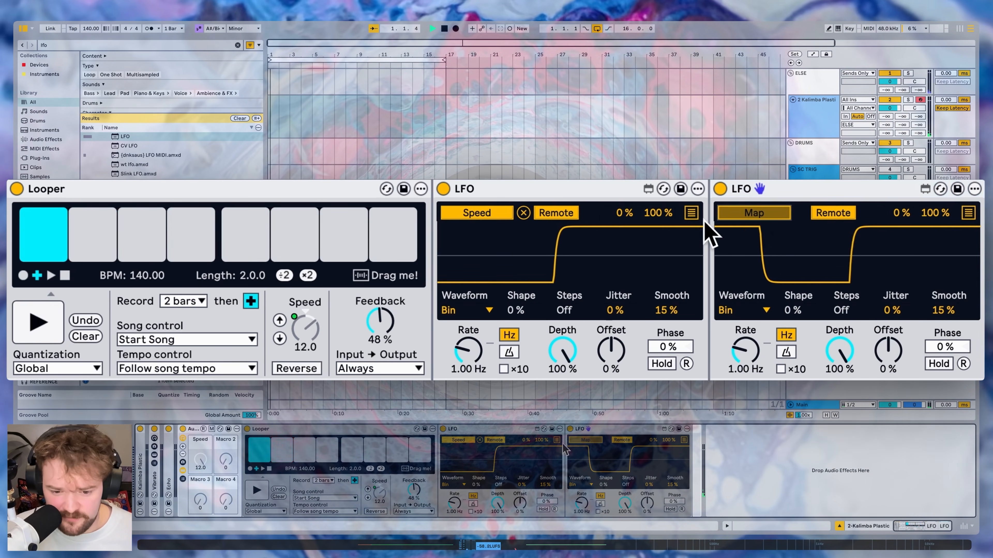
click(563, 352)
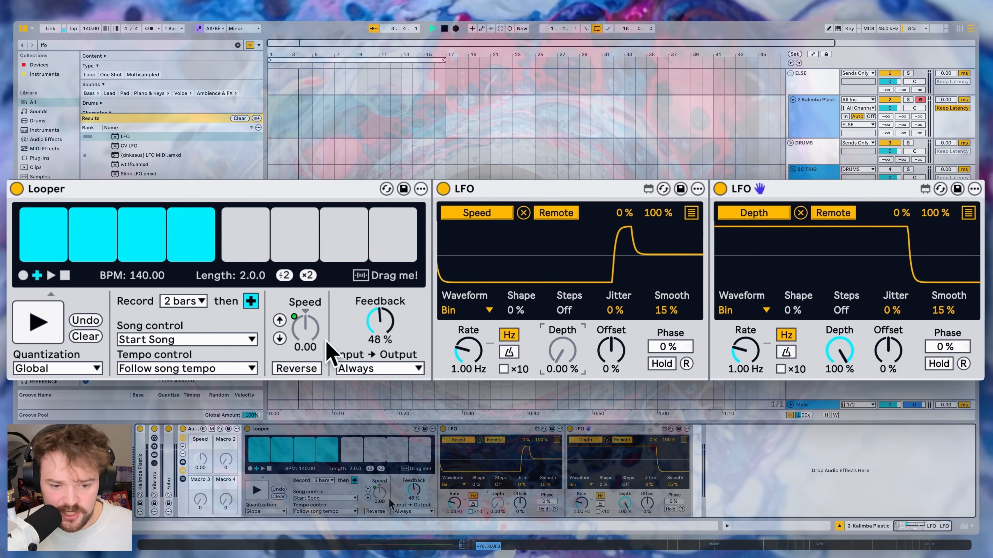
click(32, 325)
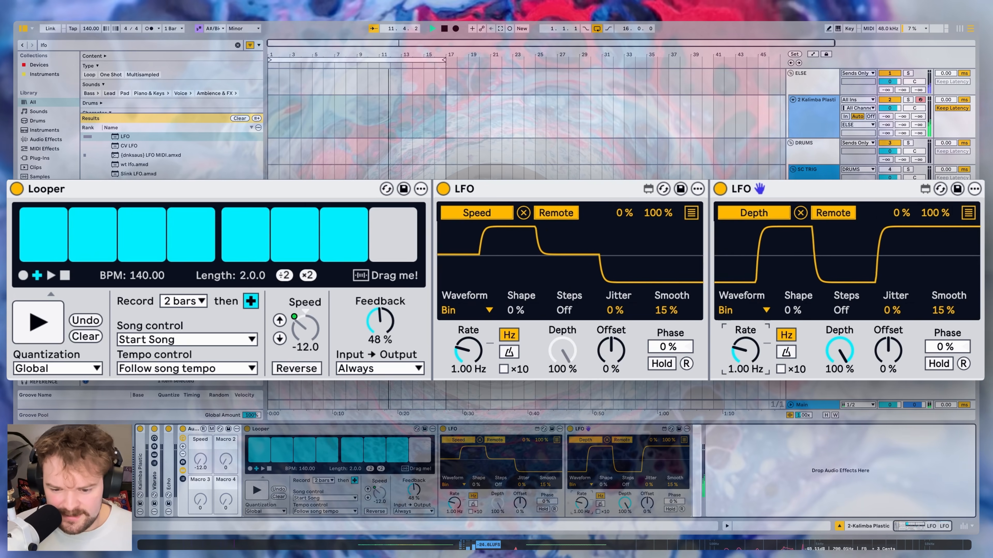
Set the second LFO's Rate to 1.82 Hz and the first LFO's Rate to 1.37 Hz
drag(745, 350, 746, 341)
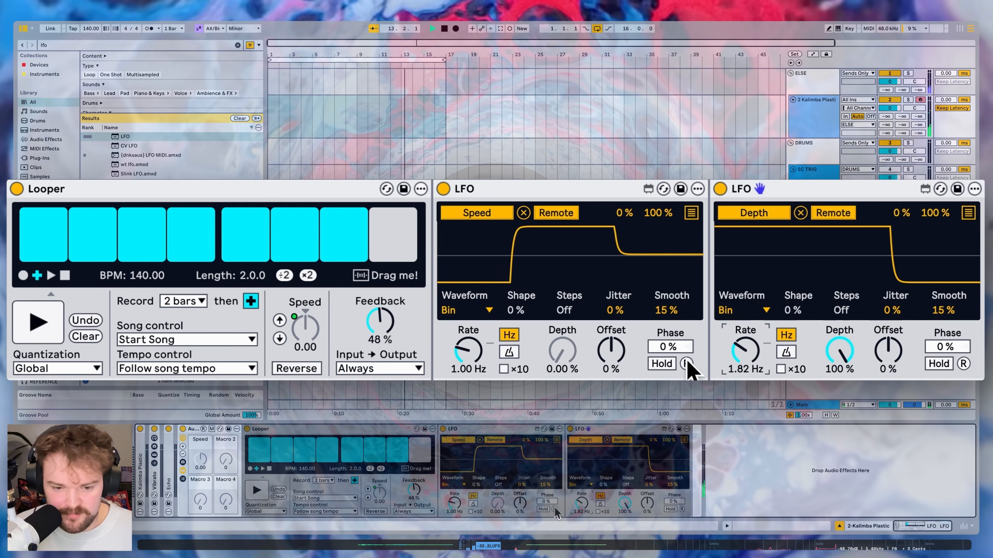
click(478, 357)
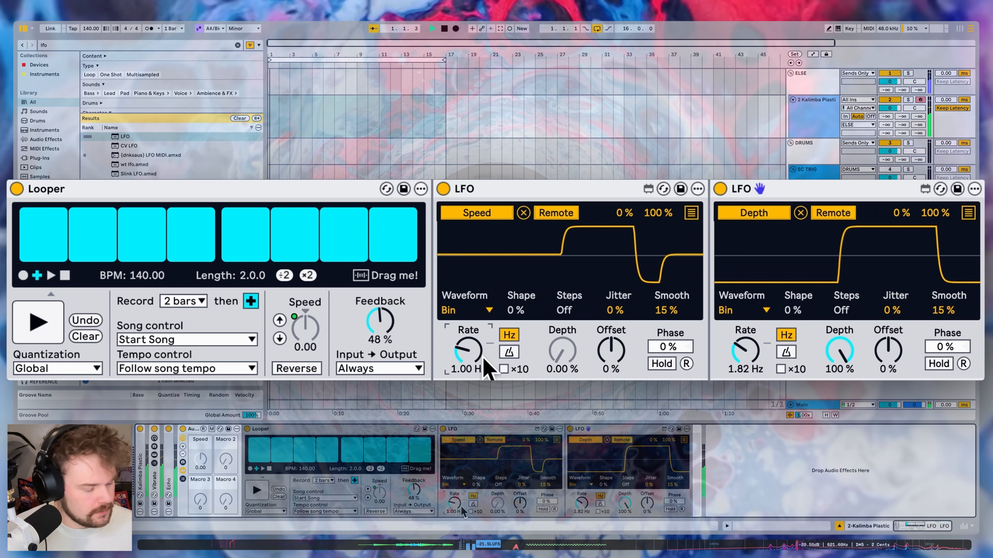
drag(485, 367, 483, 363)
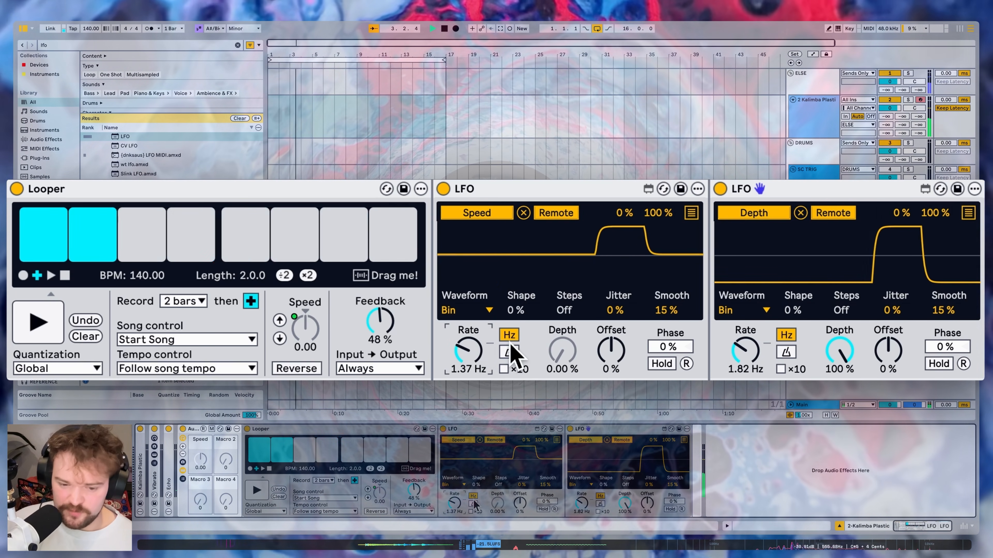
Switch both LFOs to tempo-synced rates and set each Rate to 1/2
click(509, 352)
drag(468, 351, 468, 355)
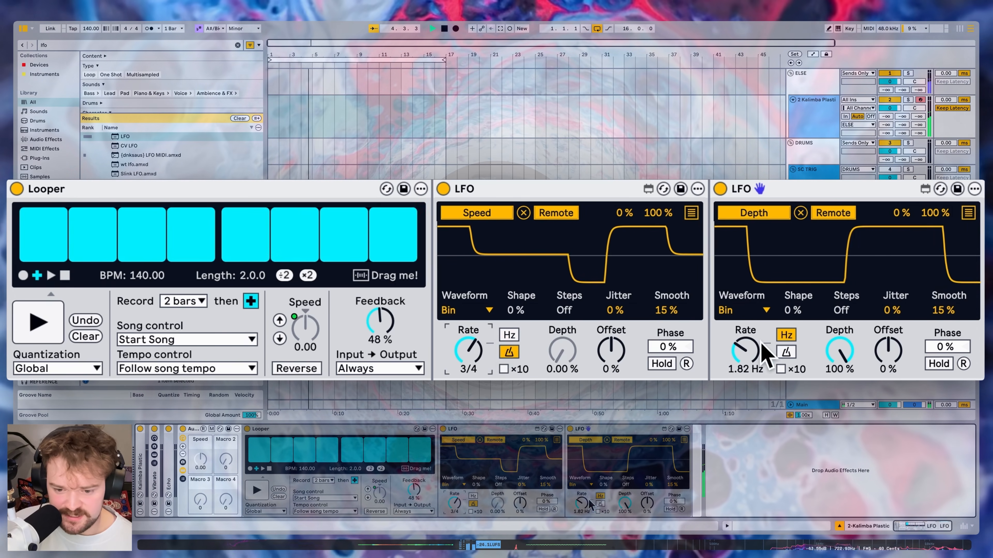
click(785, 352)
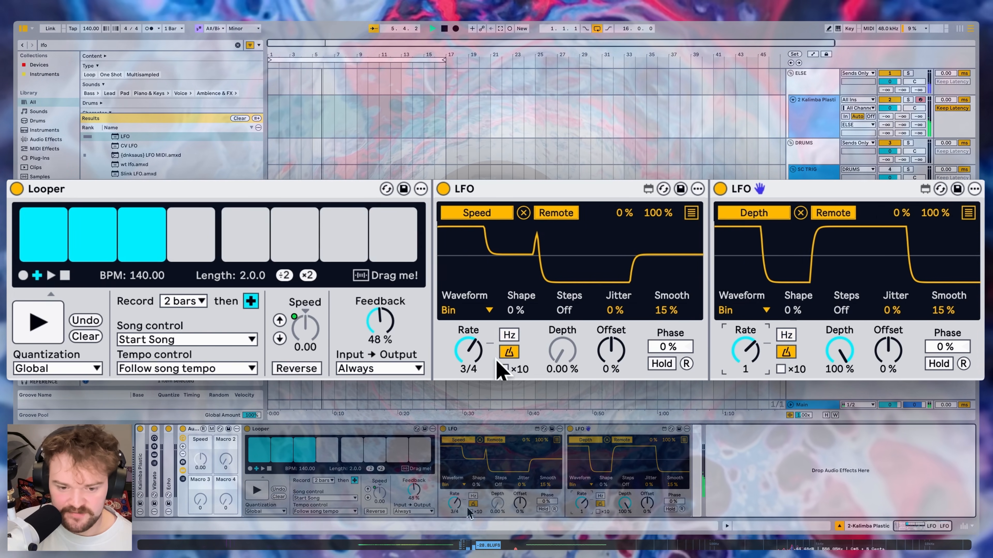
drag(468, 352, 468, 358)
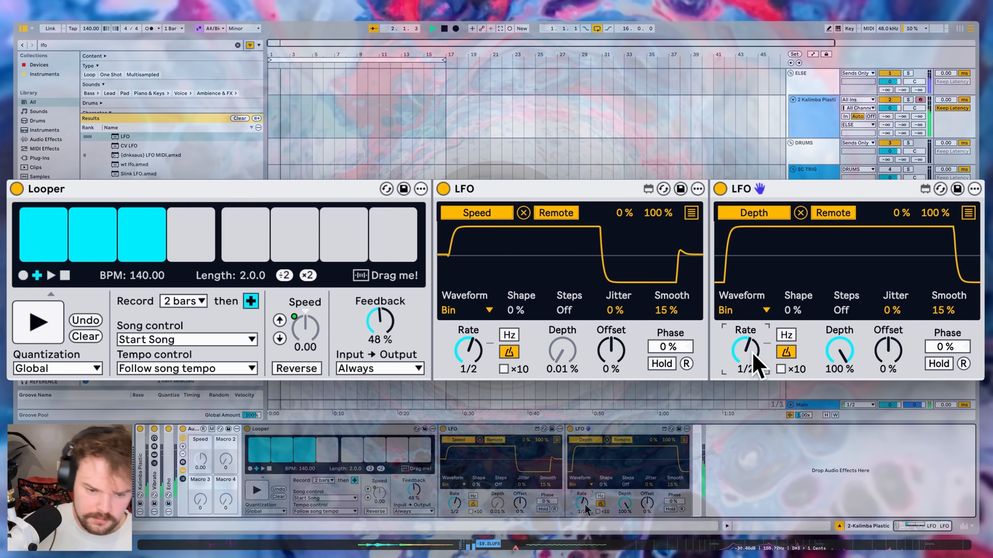
drag(753, 350, 756, 357)
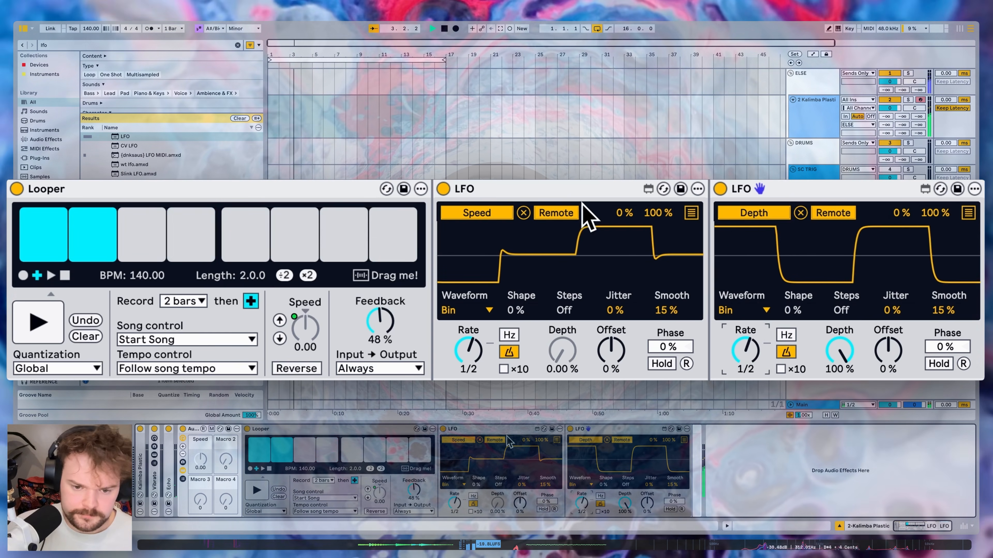
Duplicate the Depth LFO, setting the copy's Smooth to 0 % and mapping it to the Looper's Reverse
click(573, 202)
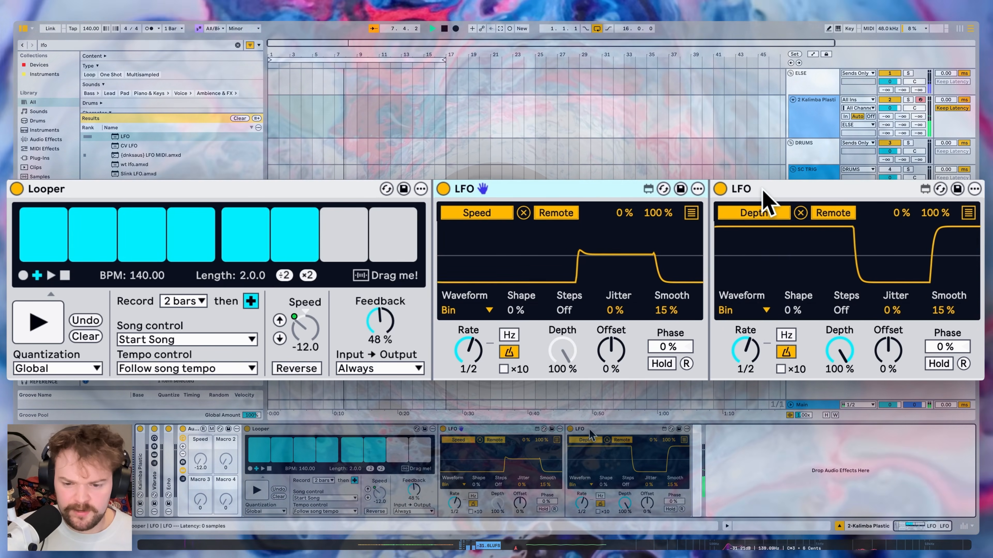
click(765, 203)
key(super+d)
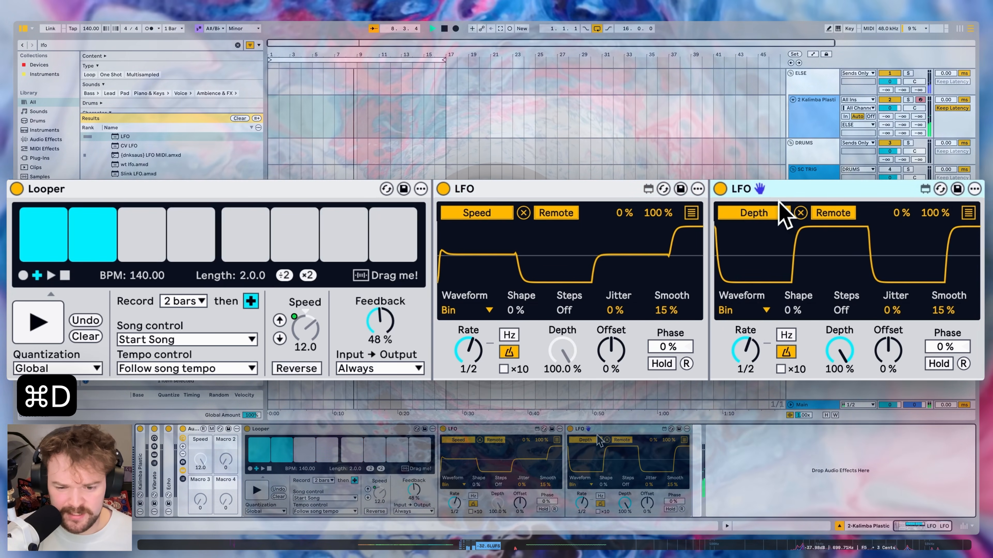
drag(950, 300, 950, 332)
click(812, 226)
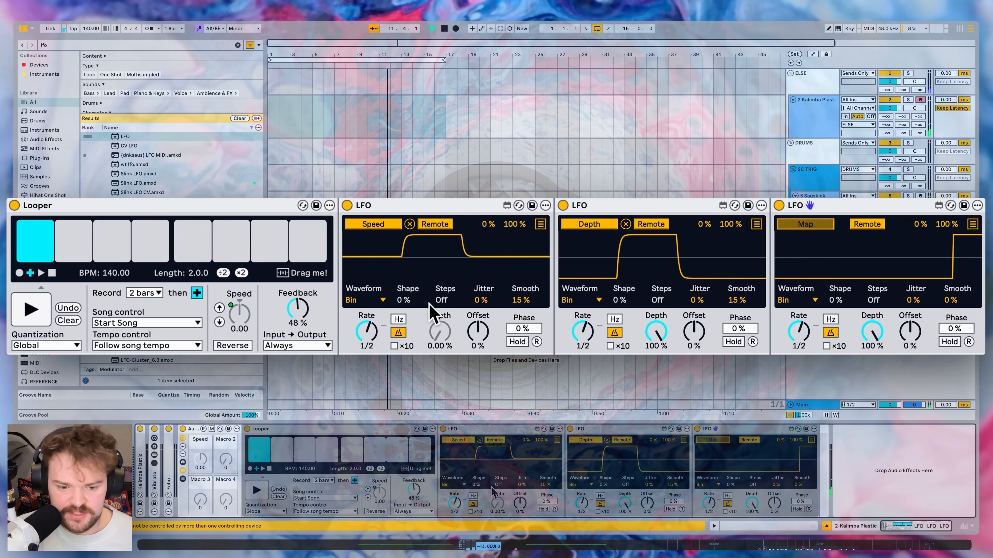
click(243, 346)
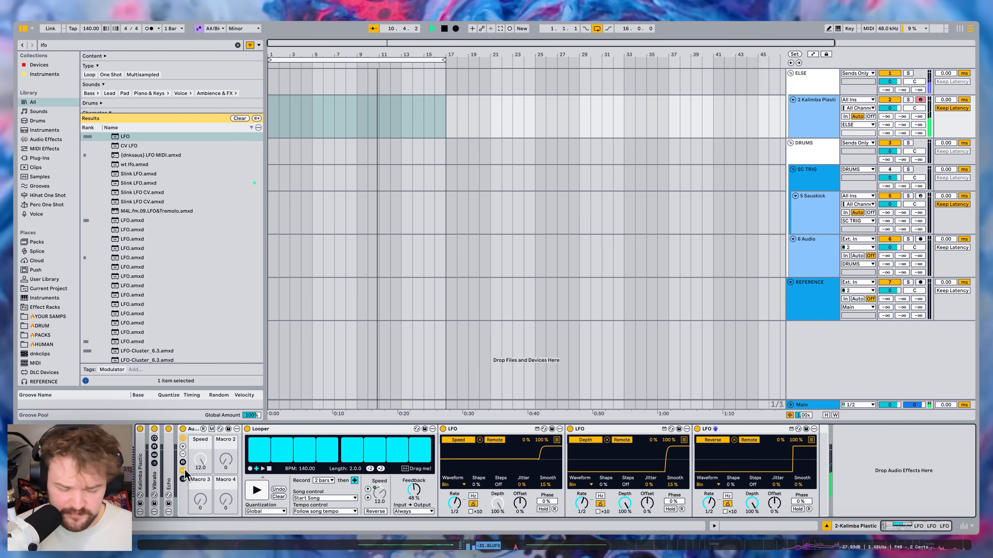
Duplicate the Looper rack and the Echo, placing the Echo between both racks, and adjust its delay time with the Notes sync mode
click(184, 470)
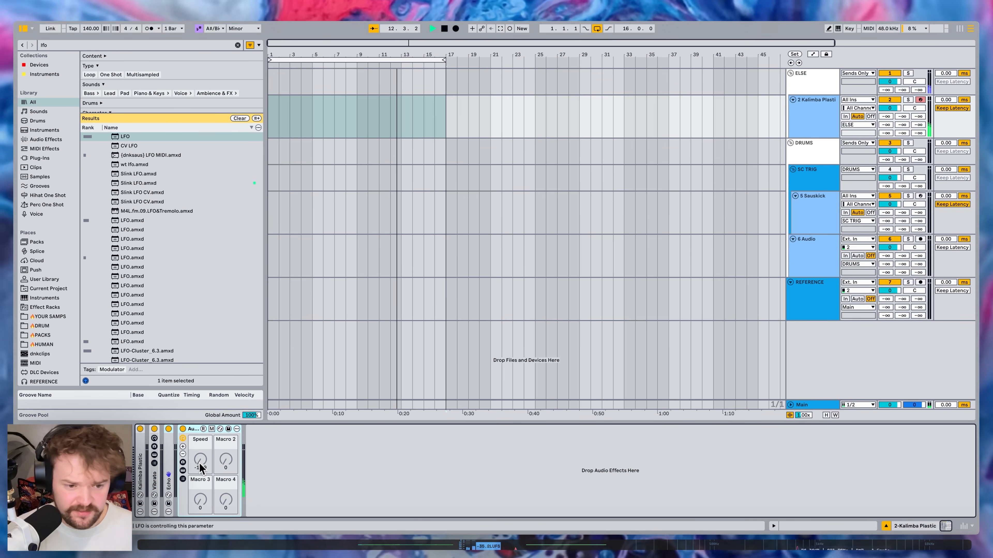
key(super+d)
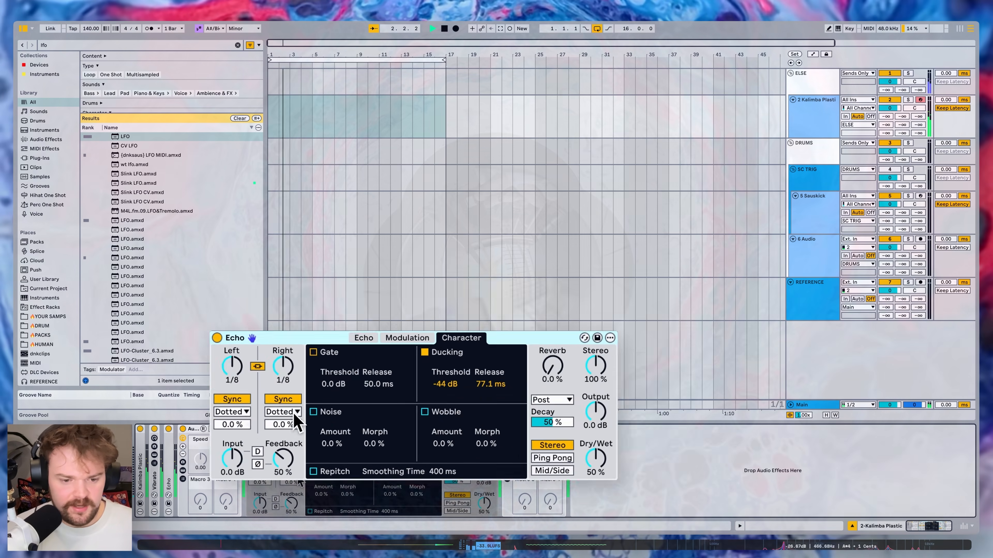
click(297, 475)
click(289, 482)
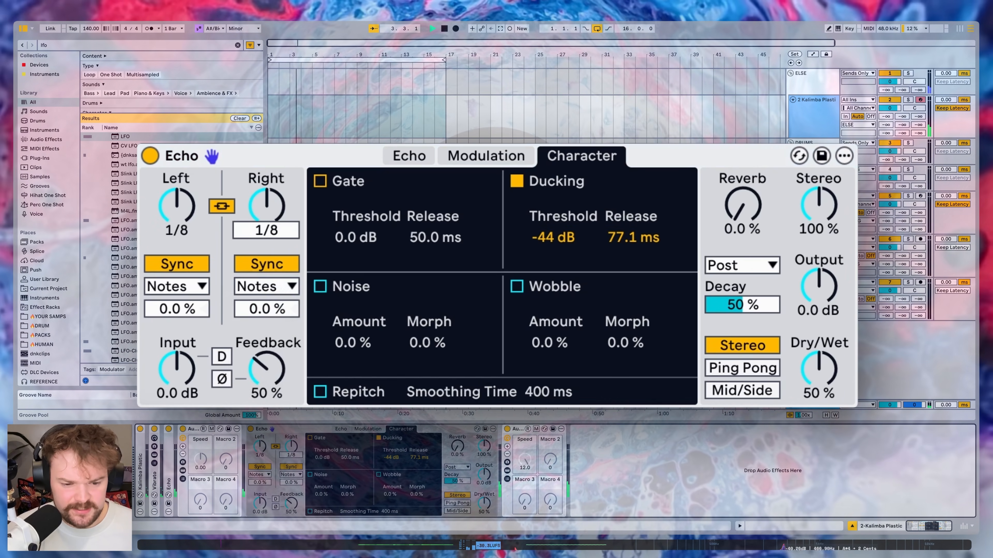
drag(290, 454, 291, 444)
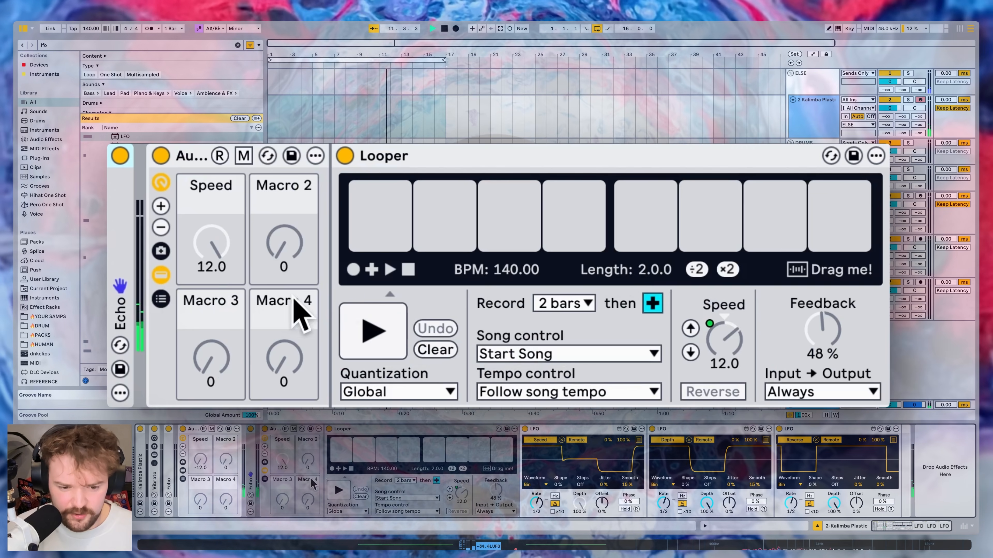
Clear the second rack's Looper to record a fresh loop, and switch its three LFOs to rates in Hz
click(435, 349)
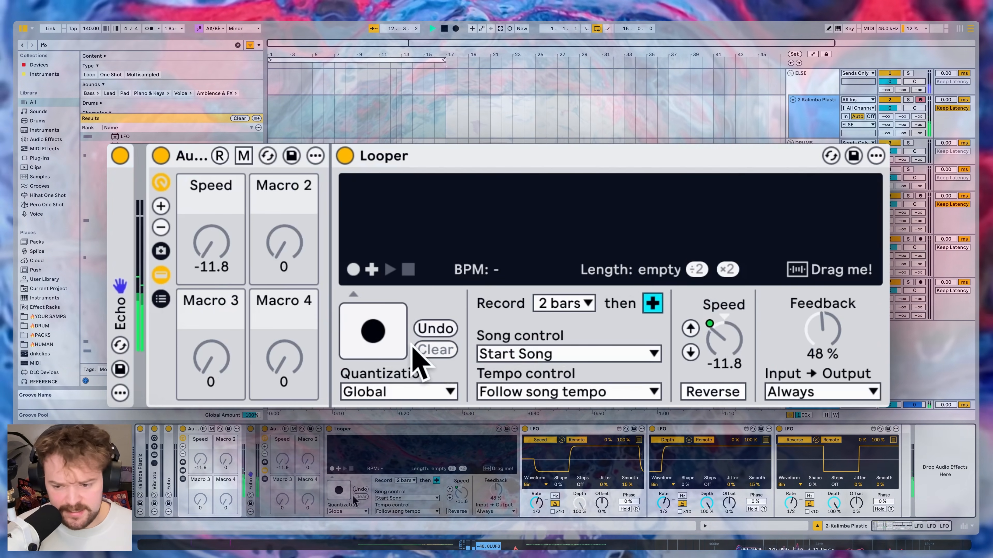
click(394, 340)
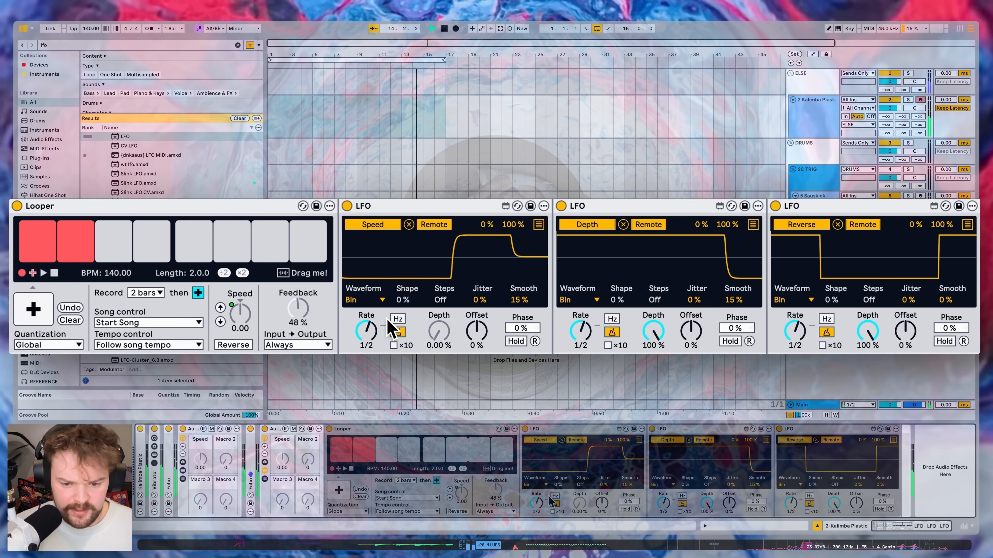
click(397, 319)
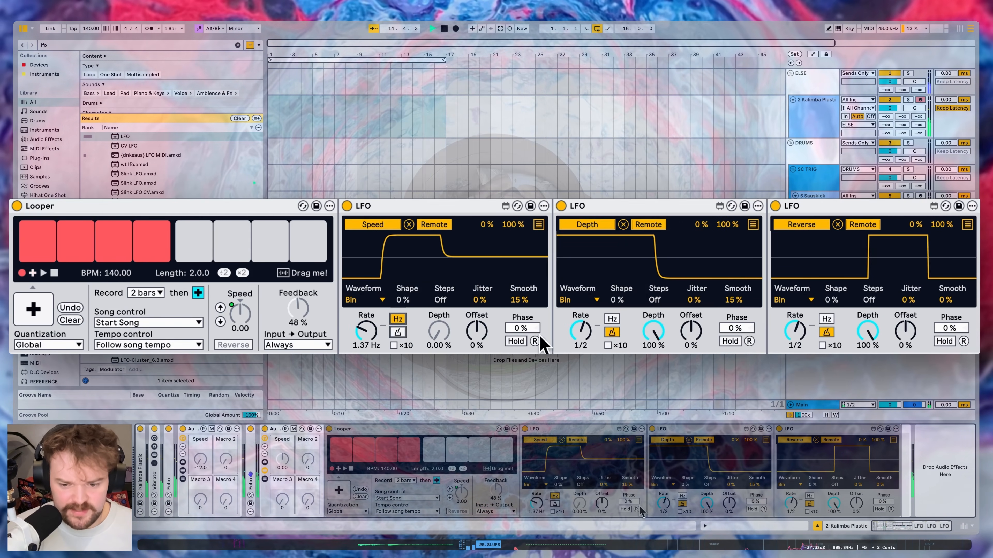
click(612, 319)
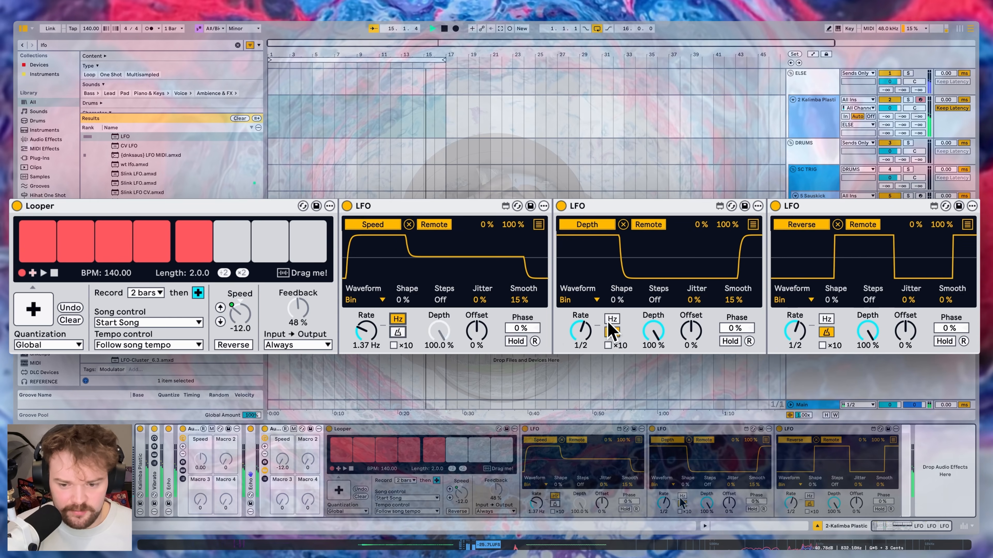
click(826, 319)
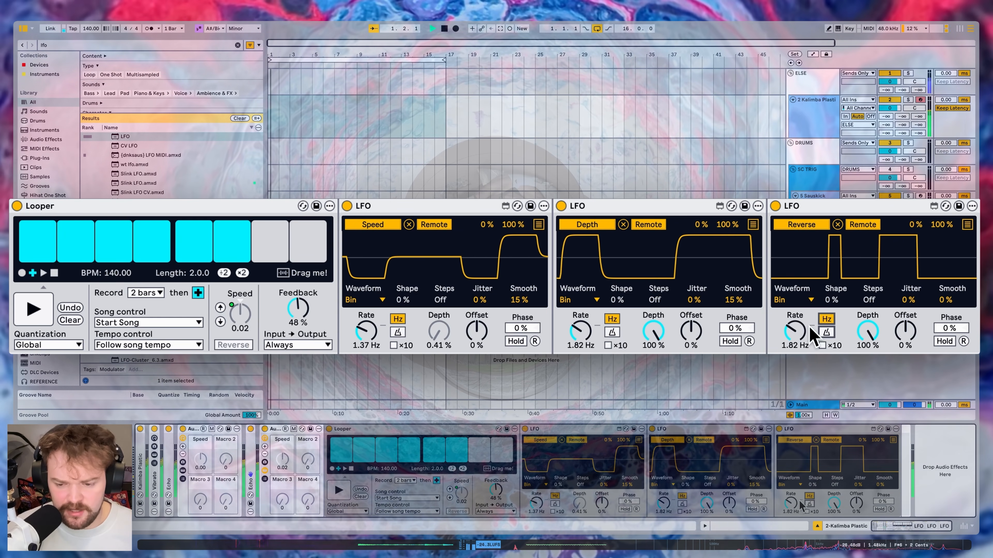
Set the second Looper's Feedback to 34 %, and map the Speed LFO's Rate to Macro 2 and the Depth LFO's Rate to Macro 3
drag(298, 309, 298, 320)
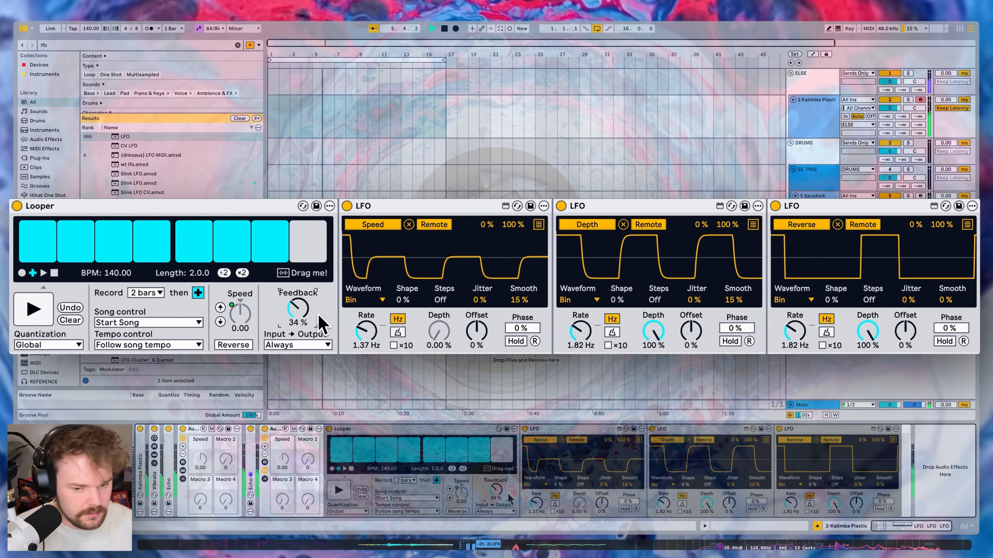
click(368, 326)
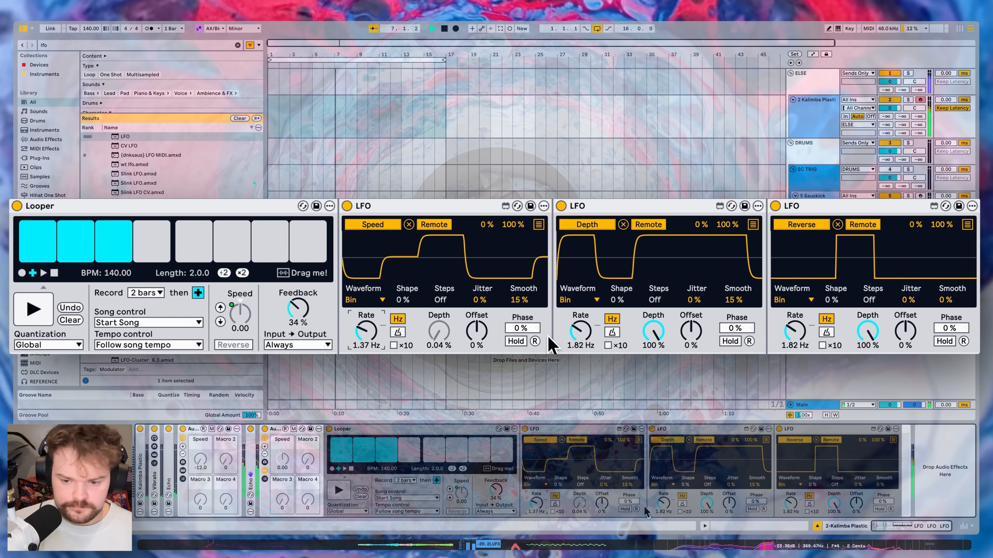
right_click(537, 508)
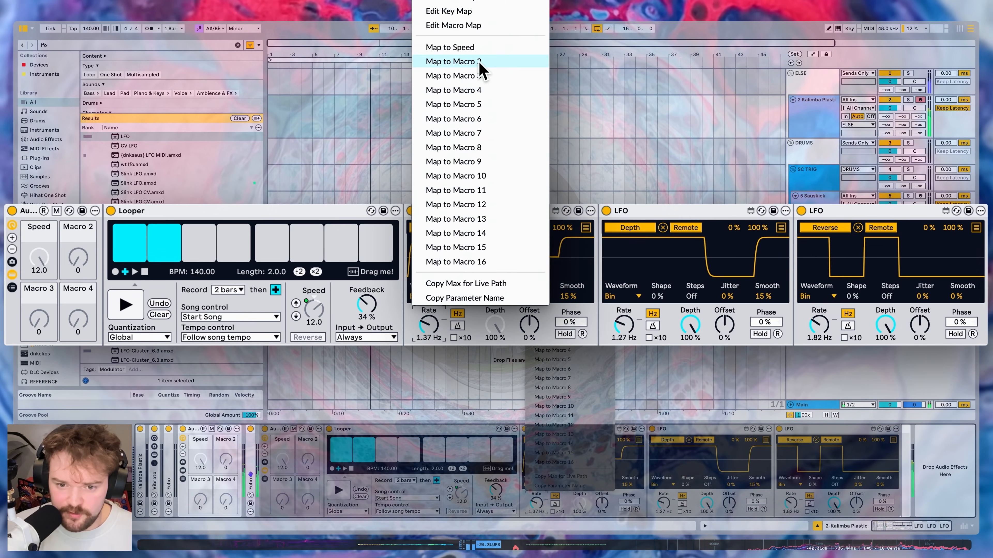
click(555, 332)
right_click(663, 504)
click(648, 75)
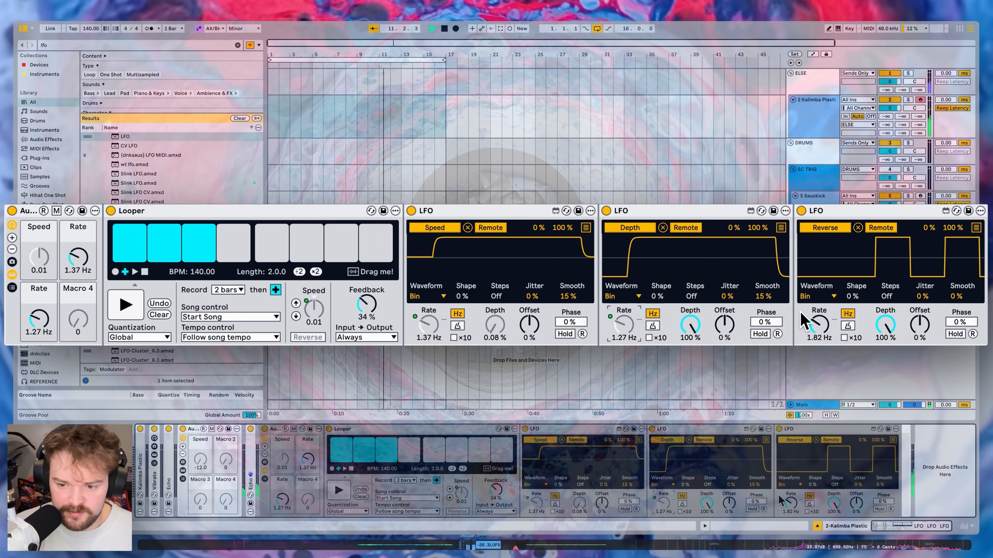
Map the Rate of the second rack's Reverse LFO to Macro 4
right_click(817, 325)
click(835, 91)
key(alt+2)
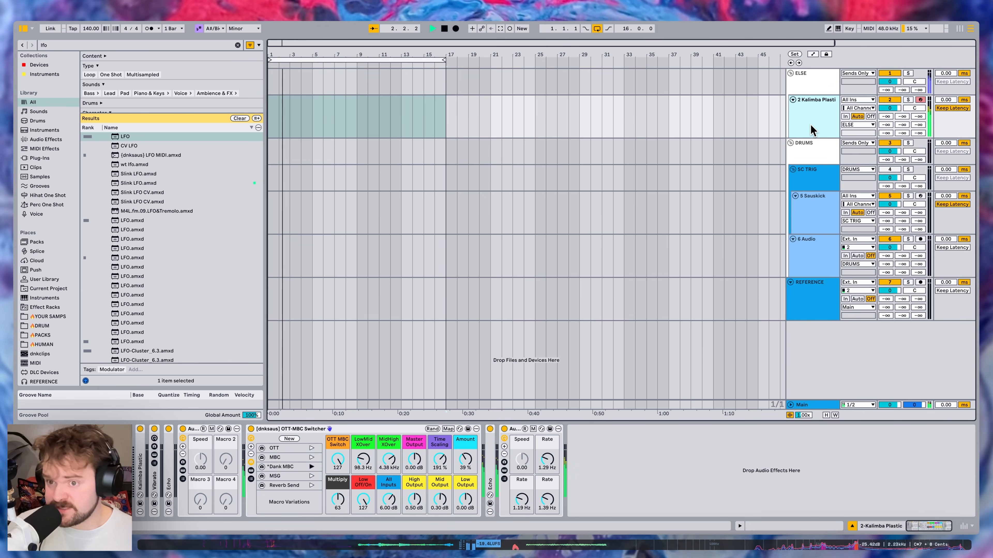
Insert a new audio track below the kalimba track and set its audio input to 2-Kalimba Plastic
key(super+t)
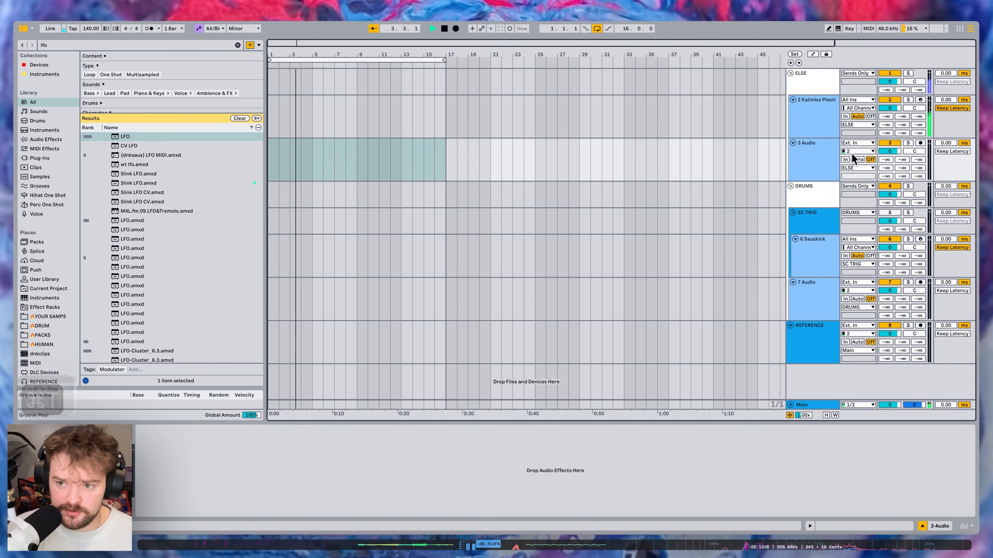
click(850, 144)
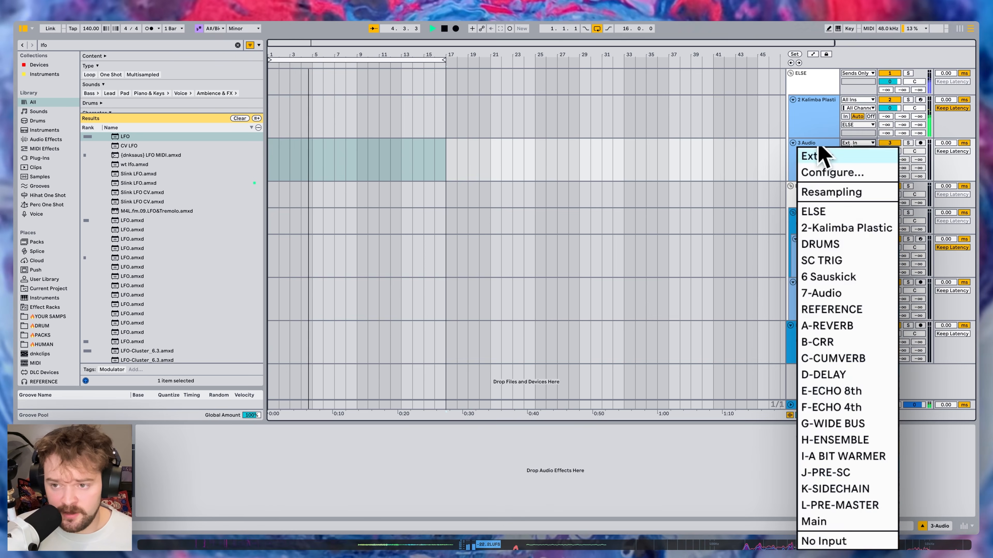
click(831, 192)
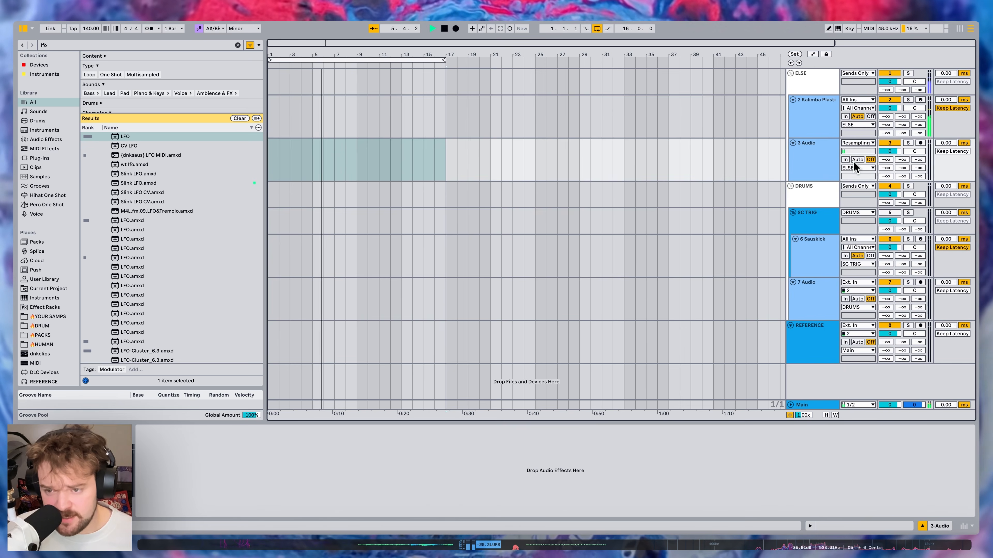
click(853, 142)
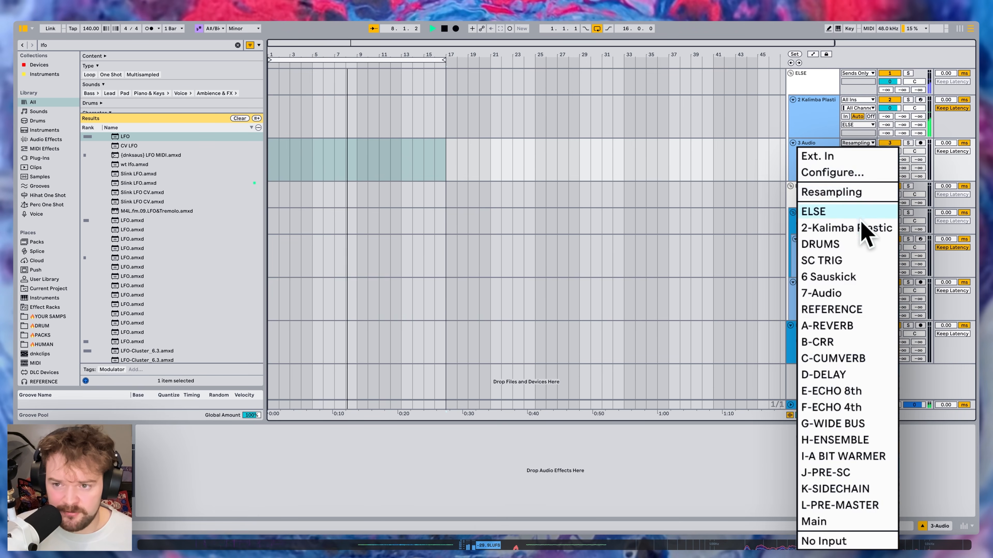
click(846, 228)
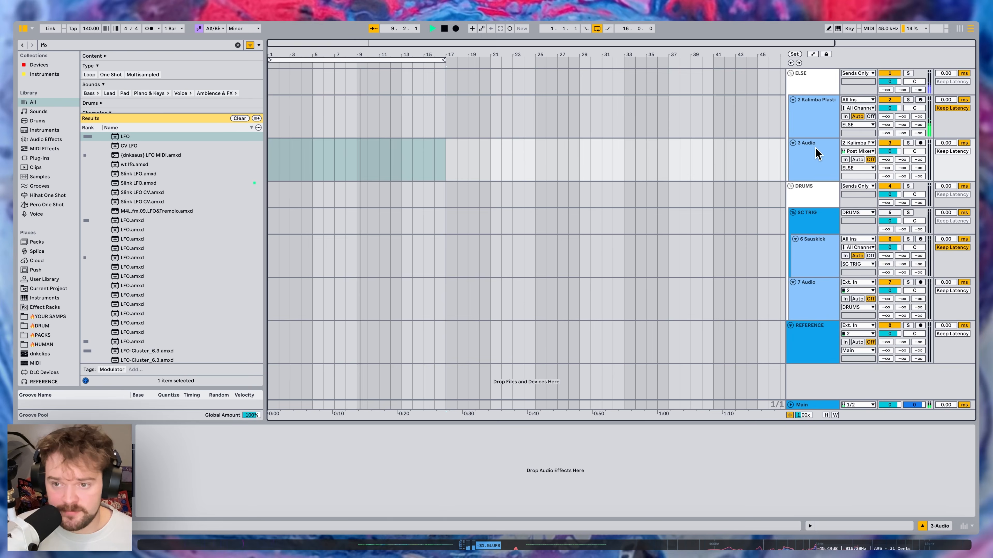
Arm both the kalimba track and the new audio track, and start recording into the arrangement
shift+click(818, 135)
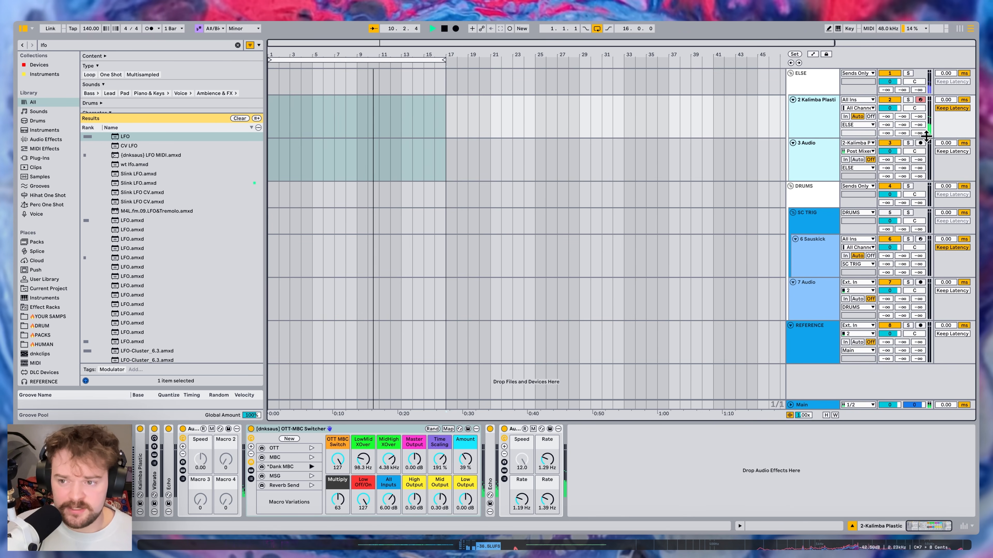
click(920, 144)
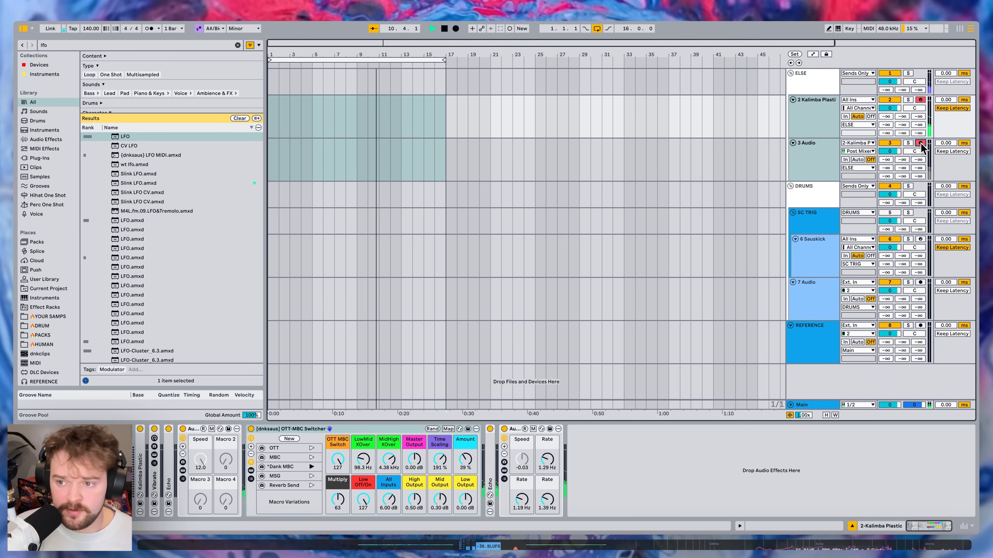
click(456, 30)
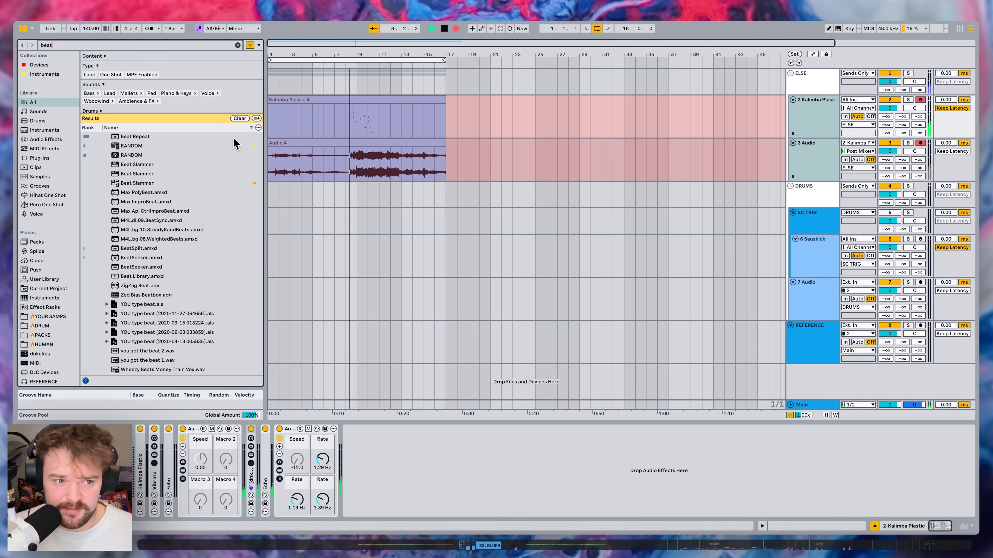
Add Beat Repeat between the second Echo and the second Looper rack, setting its Offset to 7/16 and Gate to 5/16
drag(130, 138, 272, 469)
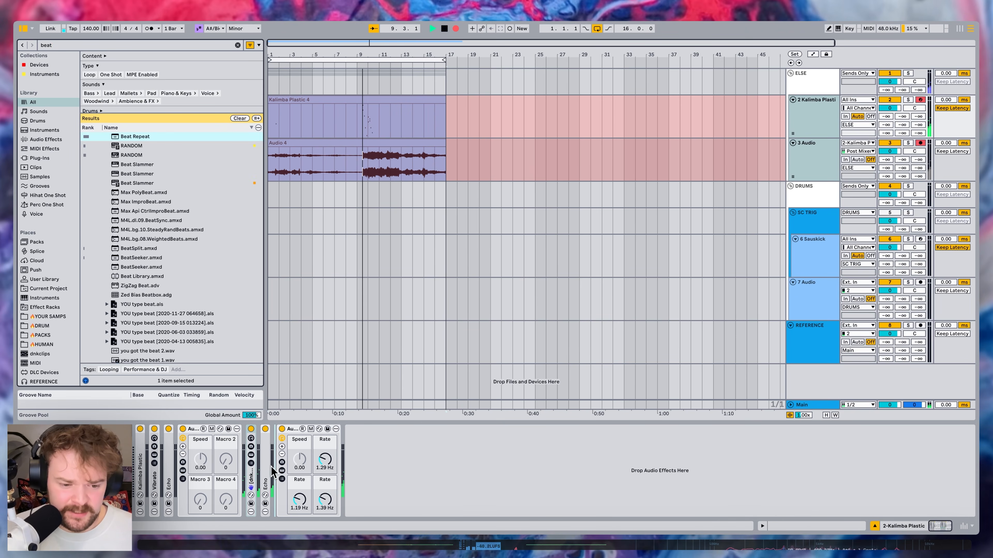
drag(272, 467, 272, 469)
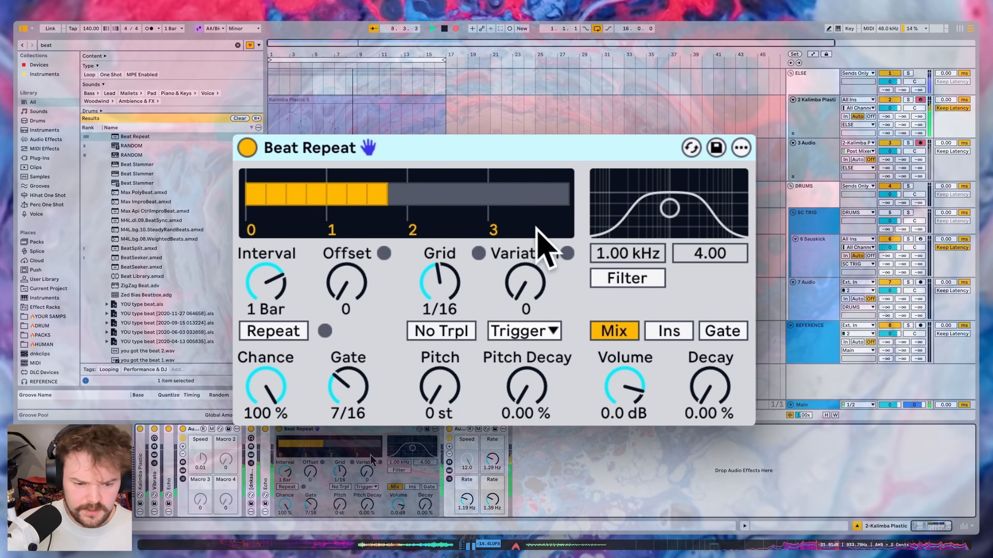
drag(346, 283, 347, 261)
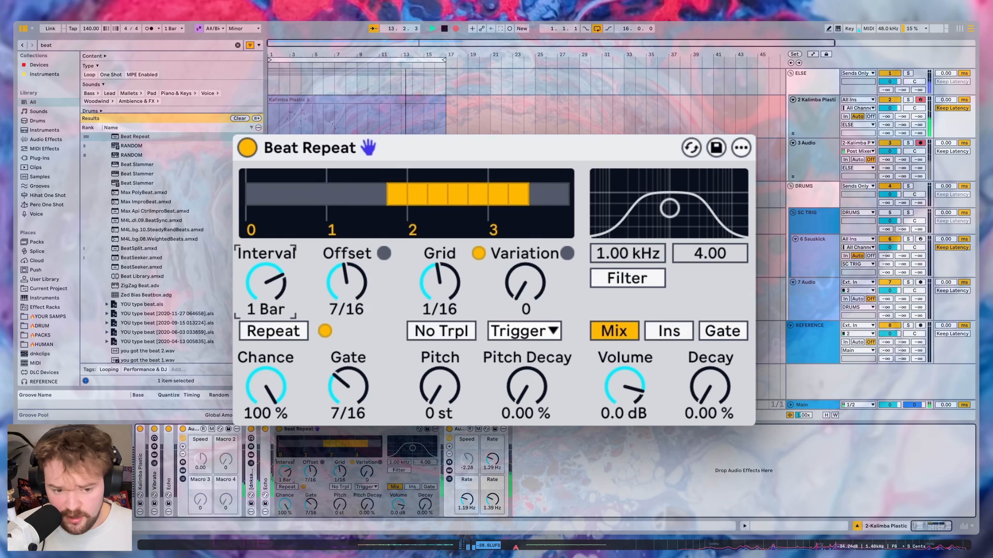
drag(348, 387, 348, 395)
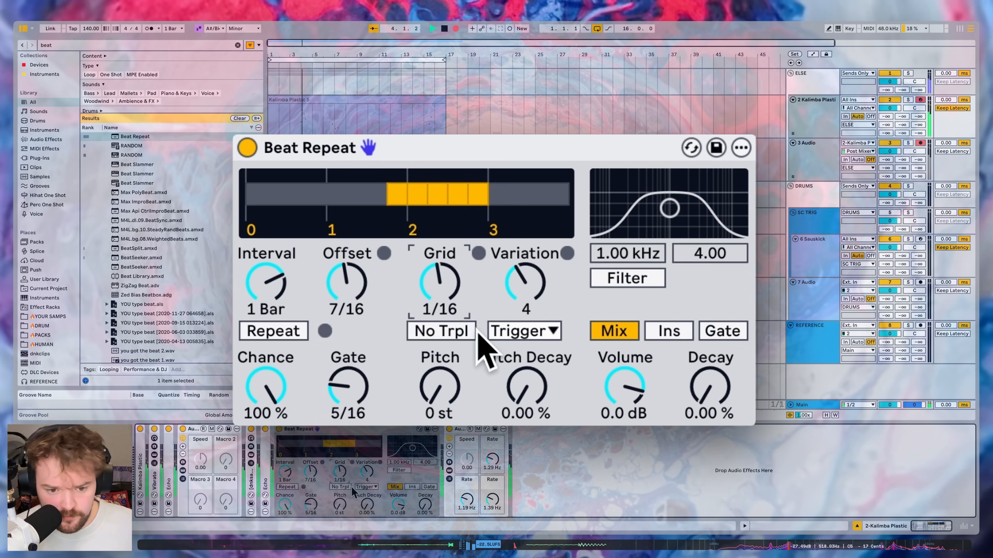
Set Beat Repeat's Variation to 4 and Pitch Decay to 7.94 %, try No Trpl on and off, and switch its output mode to Ins
click(526, 284)
click(462, 339)
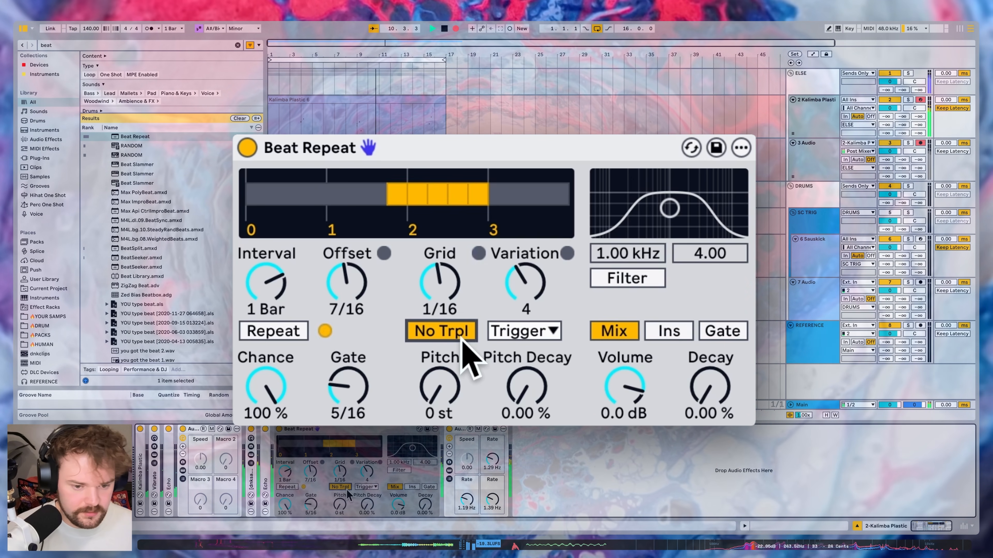
click(347, 489)
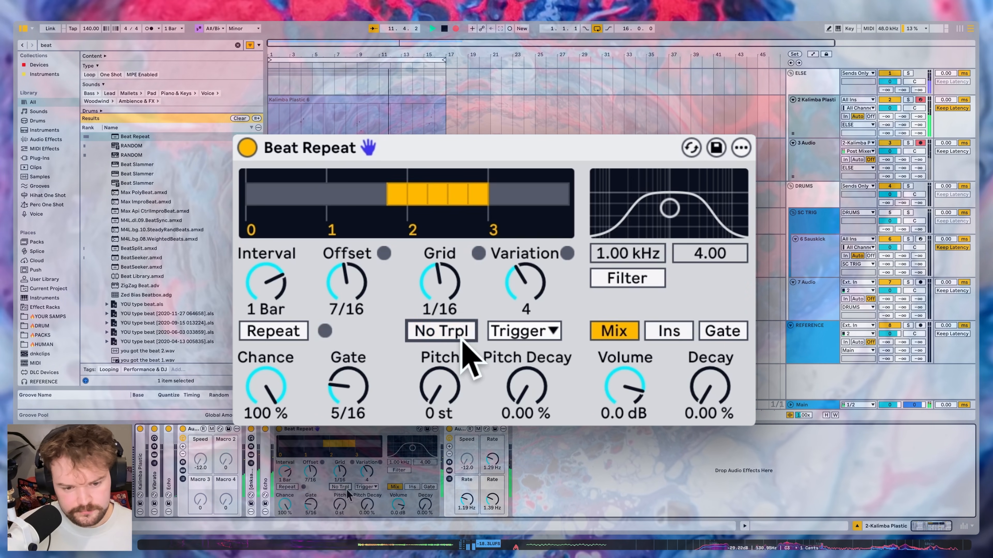
drag(367, 504, 367, 500)
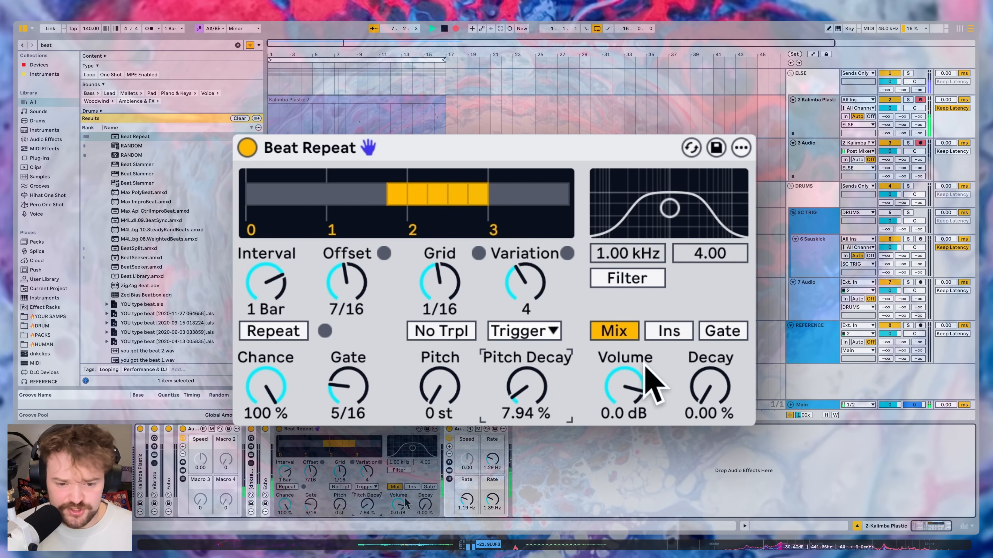
click(669, 331)
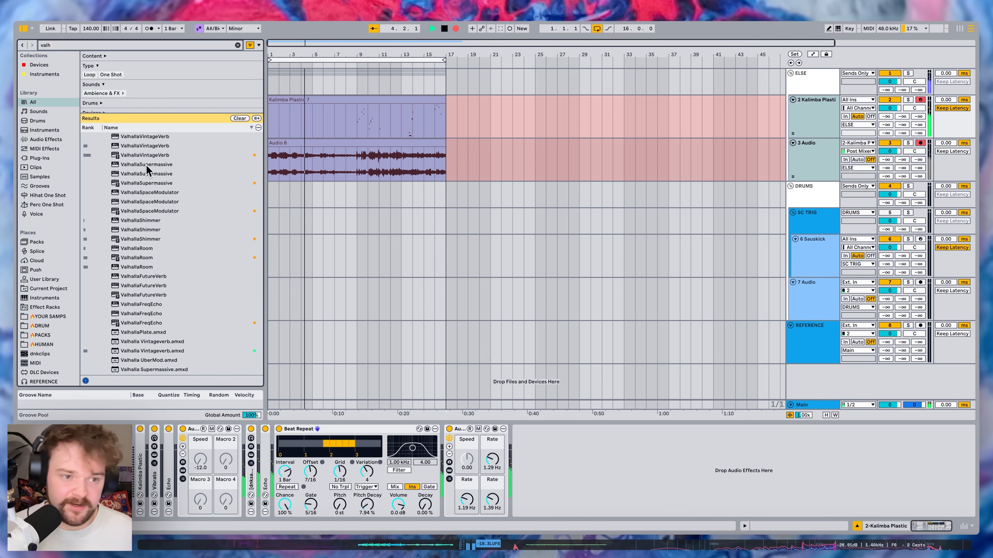
Insert ValhallaVintageVerb before the first Looper rack, check the Parandomizer's key mapping on the Main track, and randomize the reverb's parameters
click(128, 156)
drag(127, 158, 186, 468)
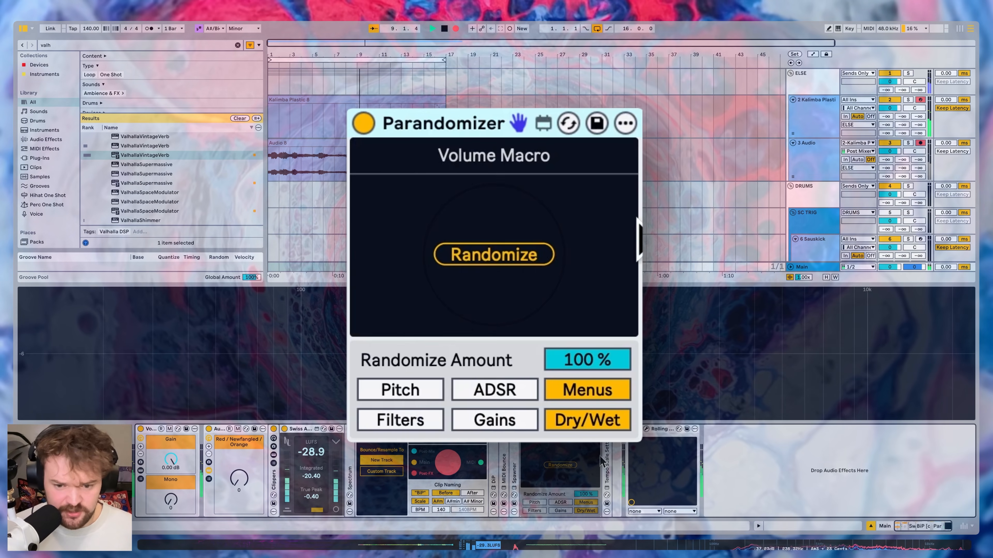
key(super+k)
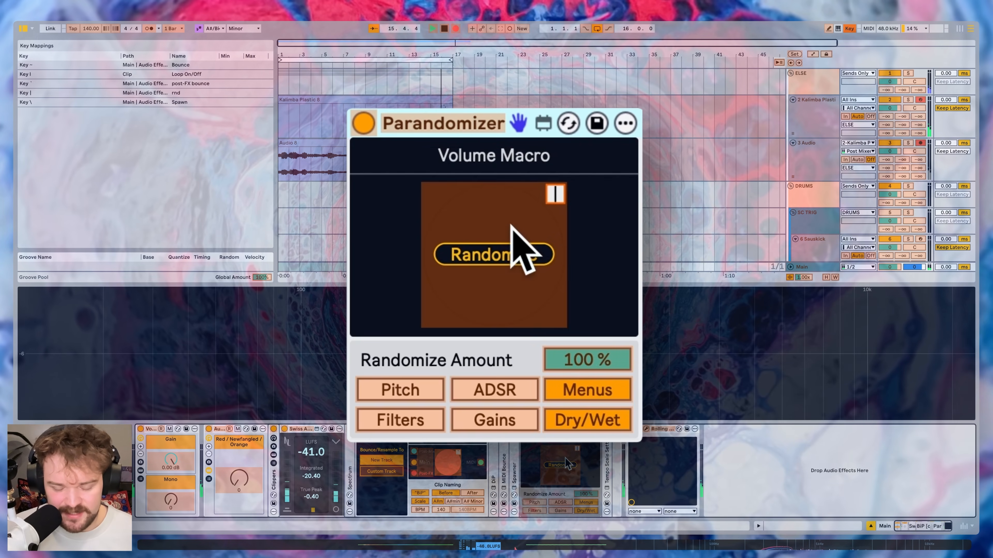
key(super+k)
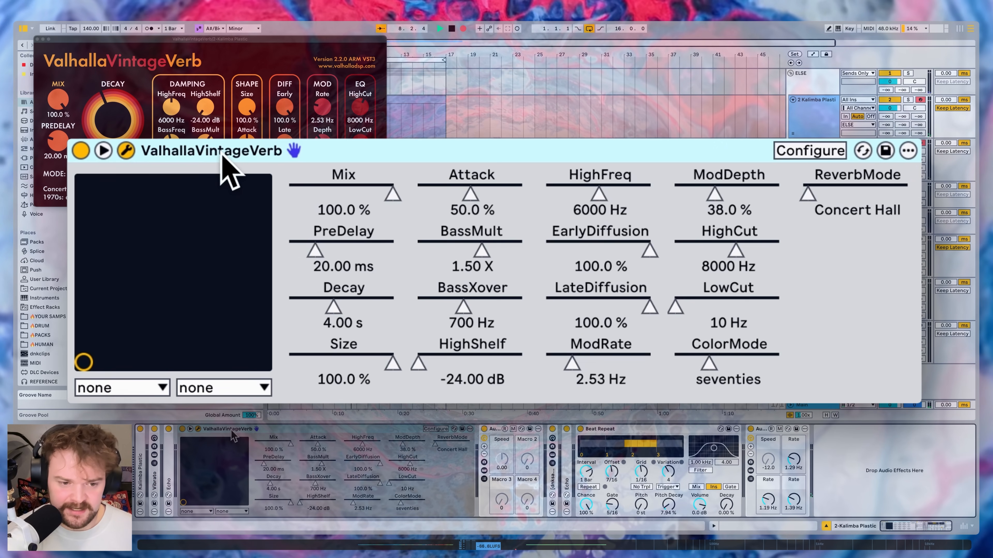
key(shift+backslash)
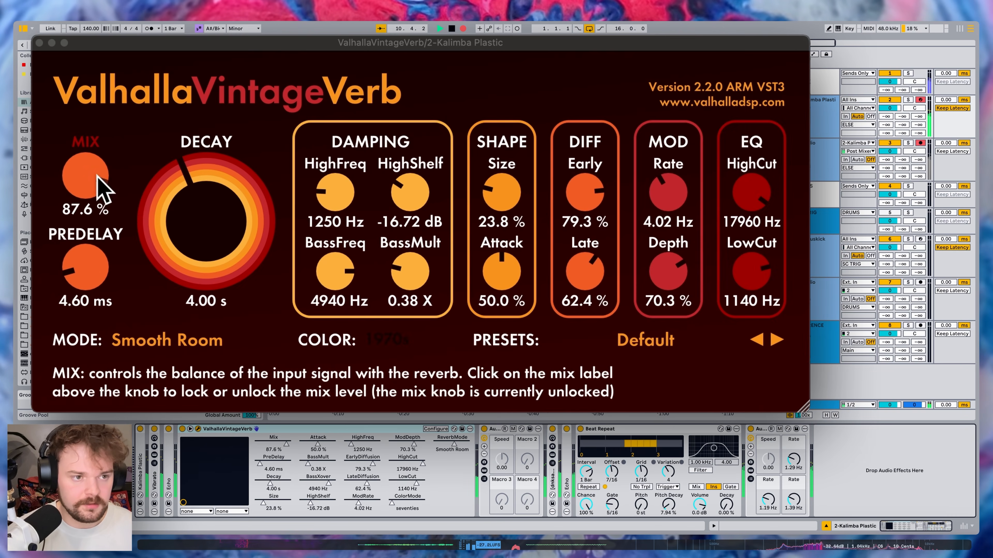
Lower ValhallaVintageVerb's Mix to 41.6 % and Decay to 2.50 s, and choose another Color mode
drag(58, 101, 51, 147)
drag(178, 222, 167, 261)
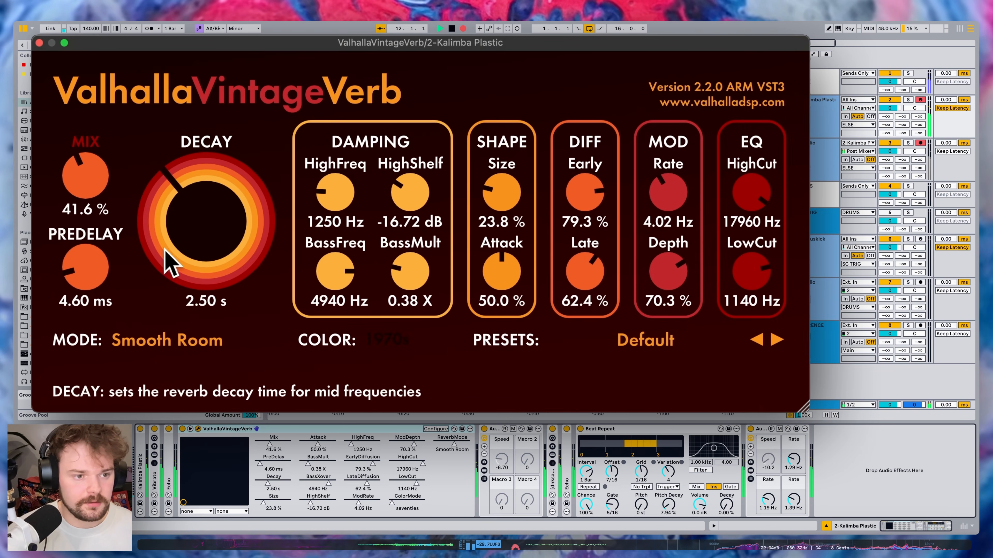
click(393, 341)
click(399, 368)
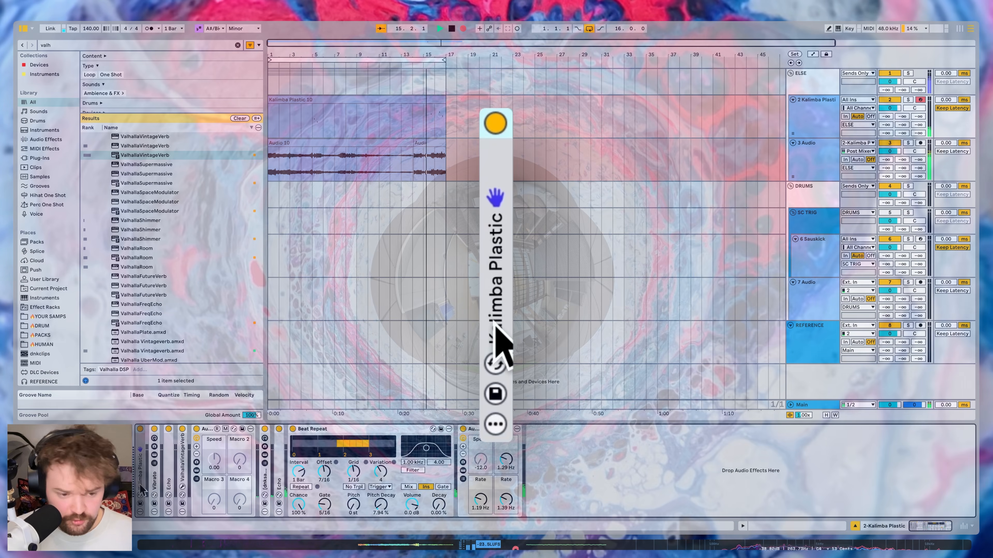
Group the Kalimba Plastic instrument into an Instrument Rack and add the Upright Piano preset as a second chain
key(super+g)
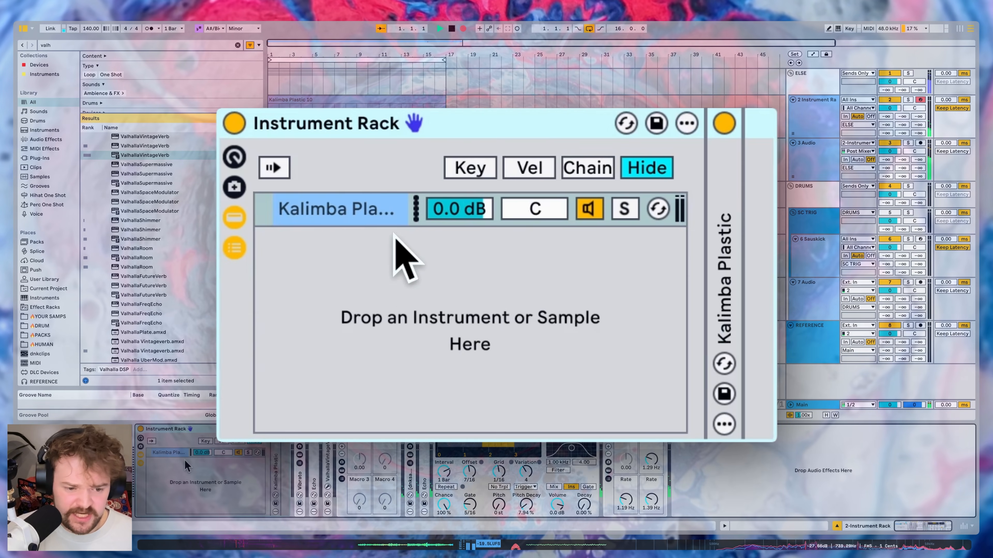
click(38, 112)
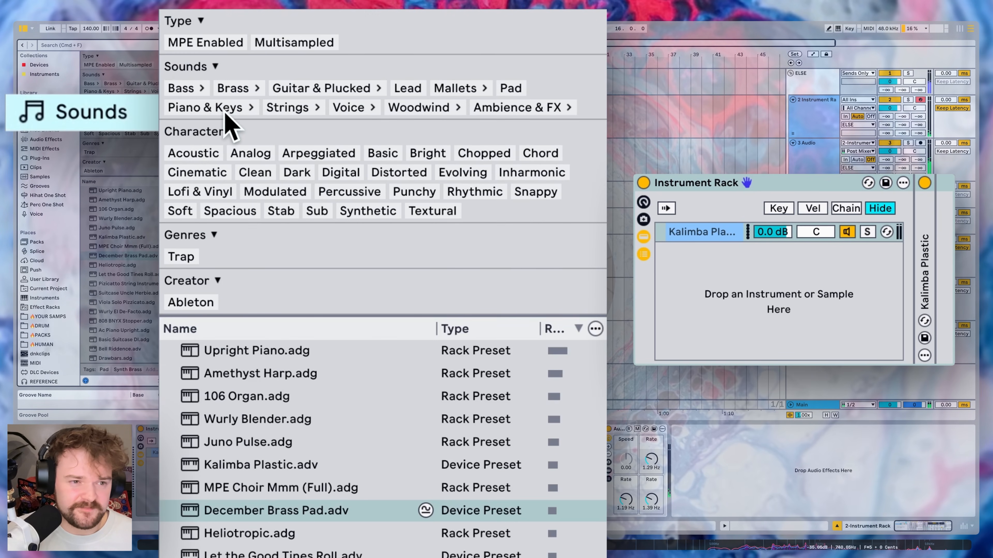
click(226, 113)
drag(232, 410, 770, 313)
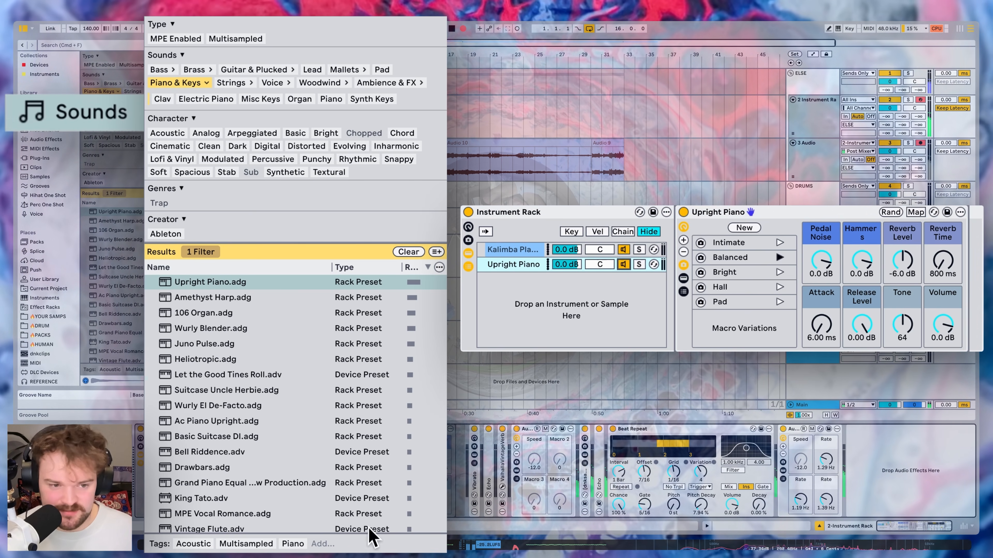
Add the 106 Organ, Juno Pulse and Viola Solo Pizzicato presets as further chains of the Instrument Rack
drag(211, 312, 552, 284)
click(212, 330)
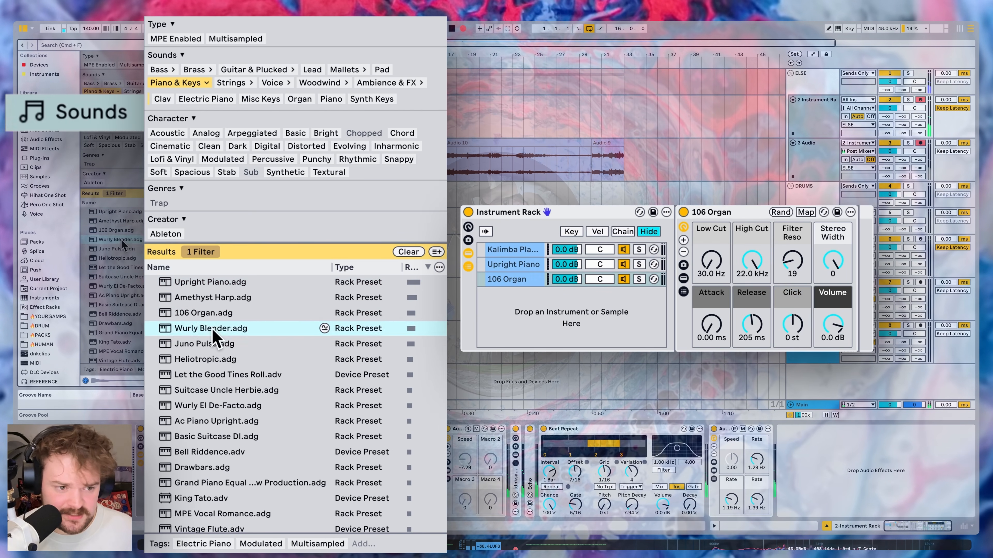
drag(216, 343, 547, 312)
click(133, 91)
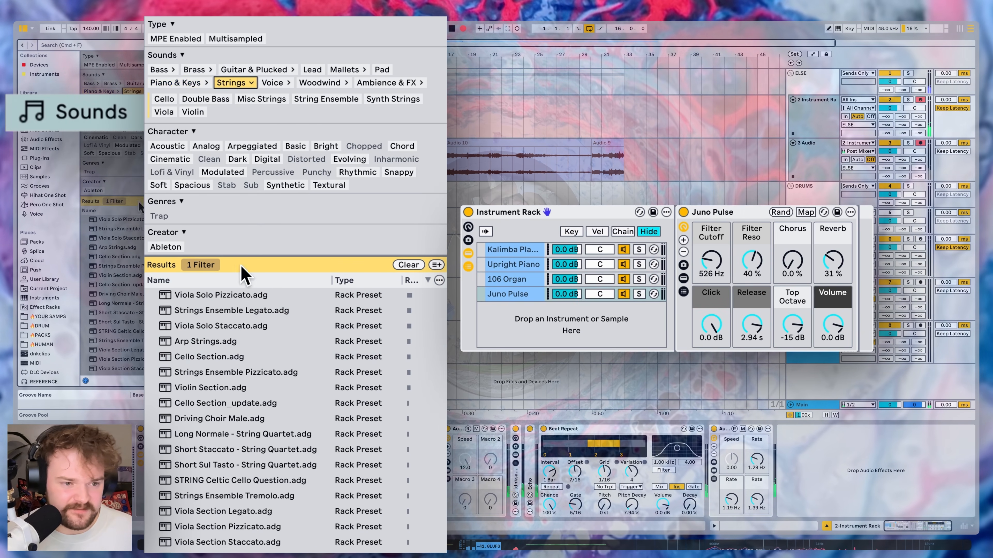
click(125, 229)
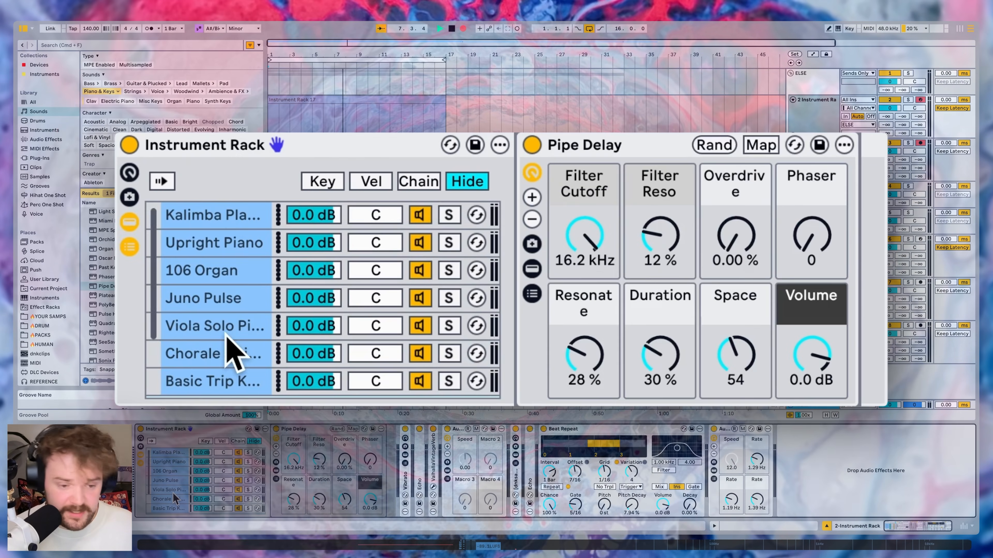
Distribute the chain zones of the Instrument Rack equally over the chain selector range, and move the chain selector off zero
click(227, 335)
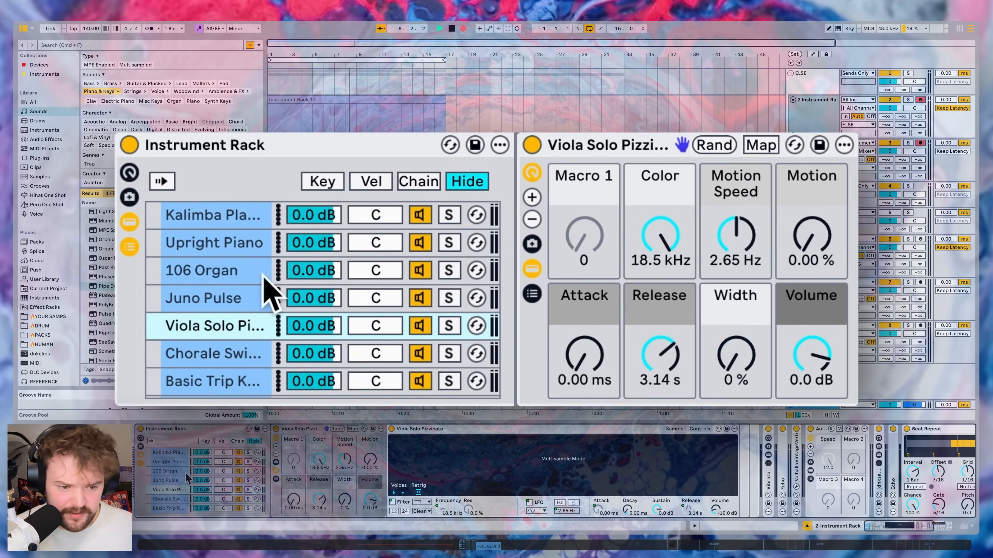
click(415, 181)
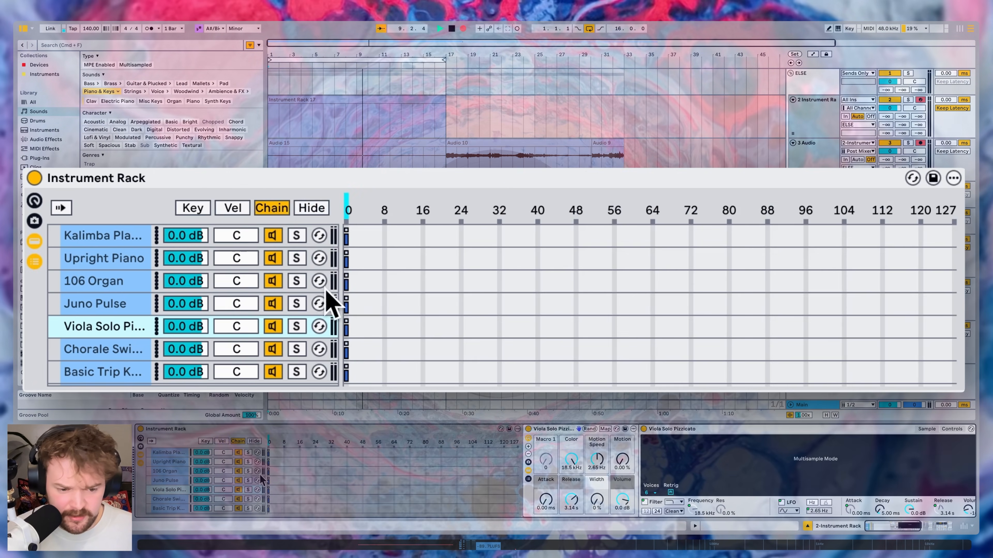
drag(347, 353, 954, 353)
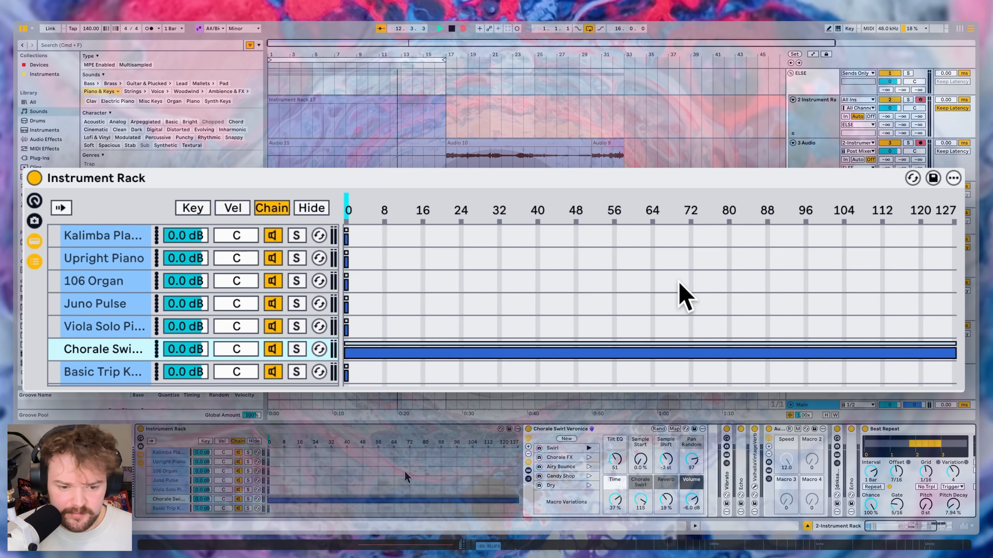
right_click(648, 272)
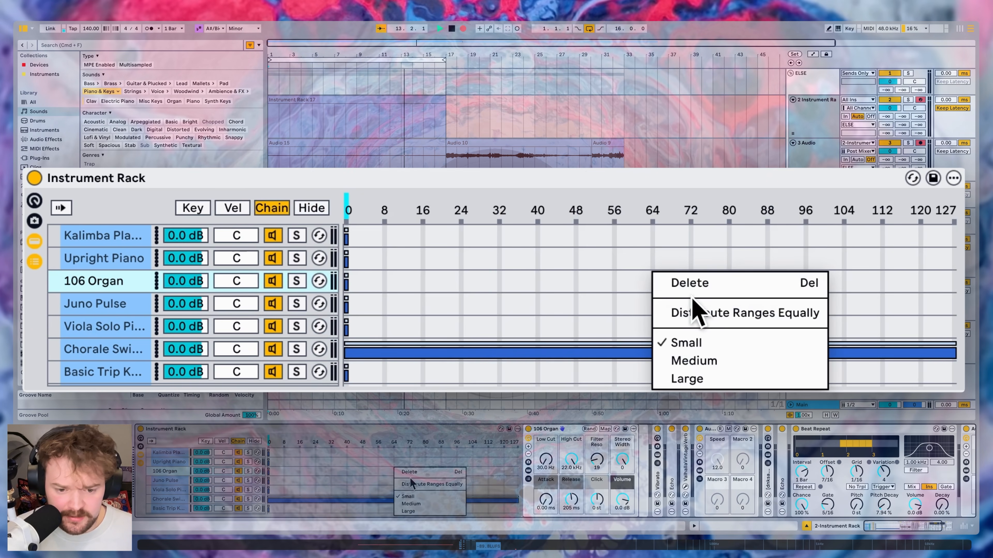
click(703, 322)
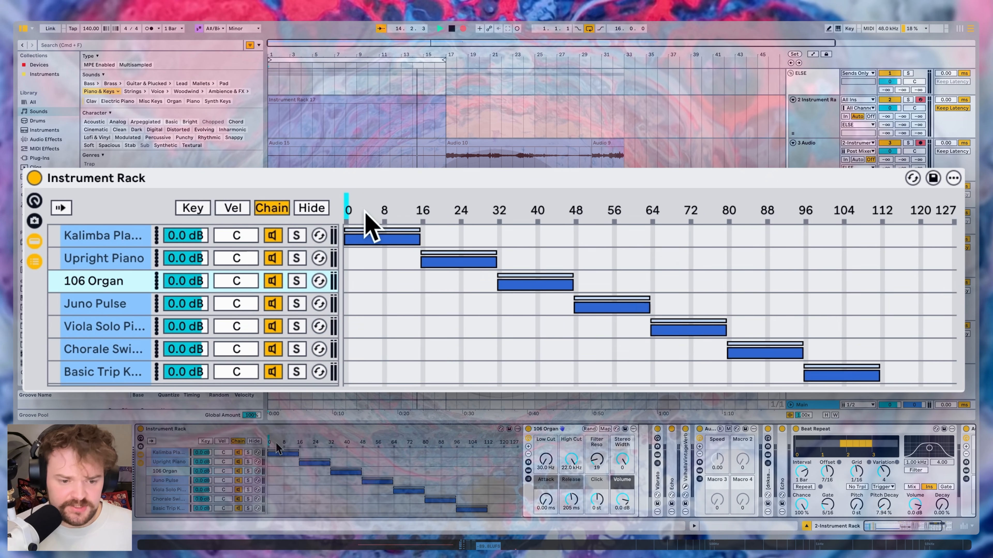
mouse_move(368, 222)
mouse_down()
mouse_move(691, 221)
mouse_move(461, 213)
mouse_up()
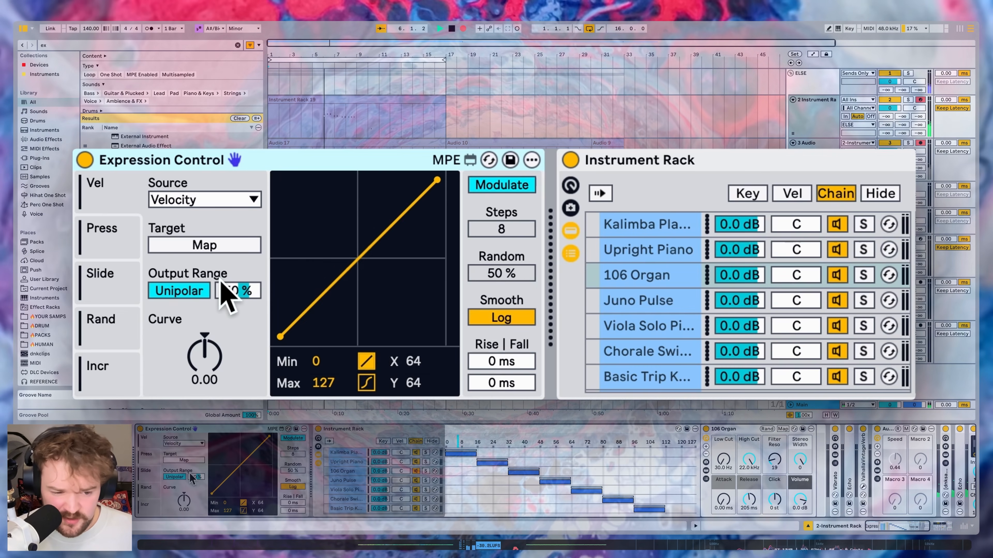
Set Expression Control's first slot to a Random source in Remote mode at 100 % Random, and map it to the Chain Selector
click(153, 494)
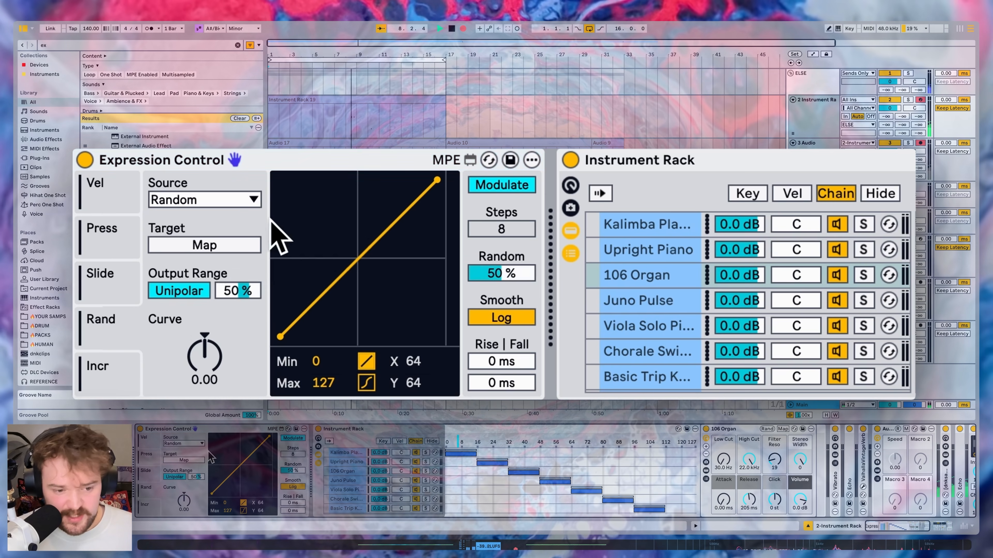
drag(501, 274, 509, 288)
click(502, 185)
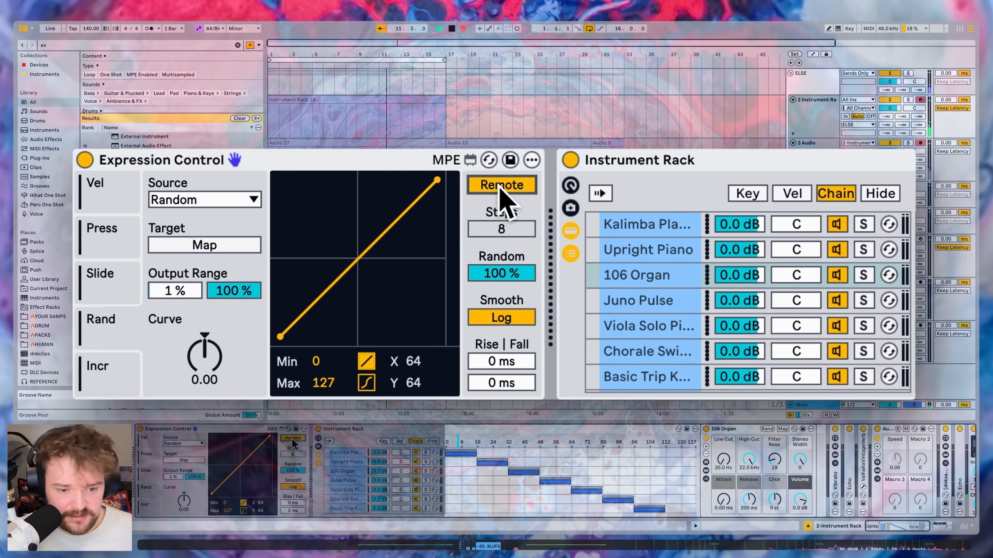
click(213, 245)
click(547, 230)
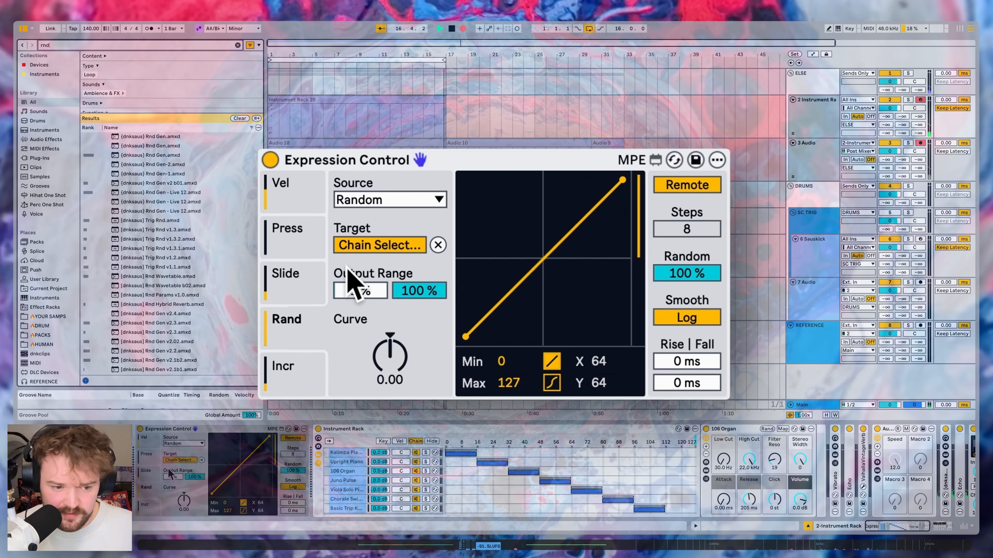
Examine the other modulation slots of Expression Control and their available source options
click(295, 227)
click(296, 201)
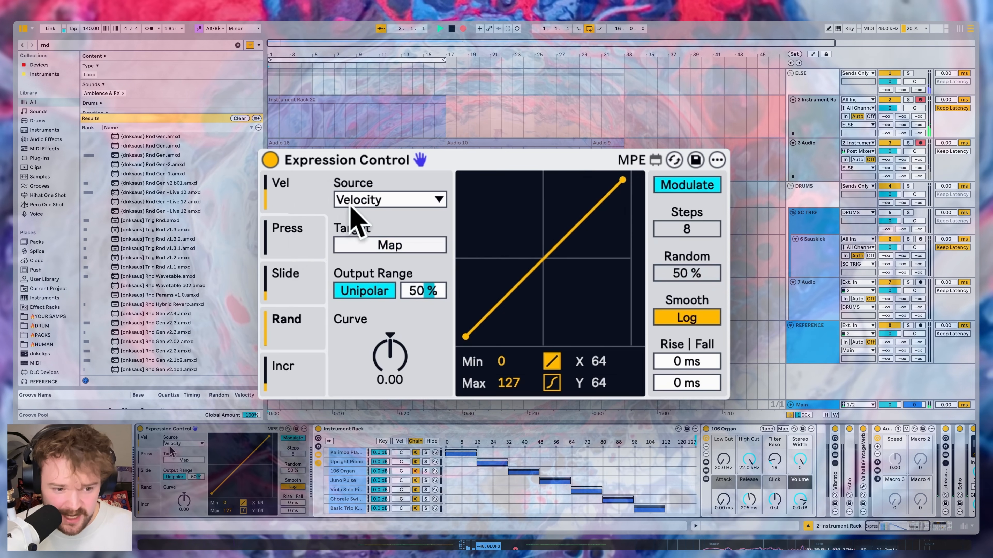
click(351, 205)
click(469, 207)
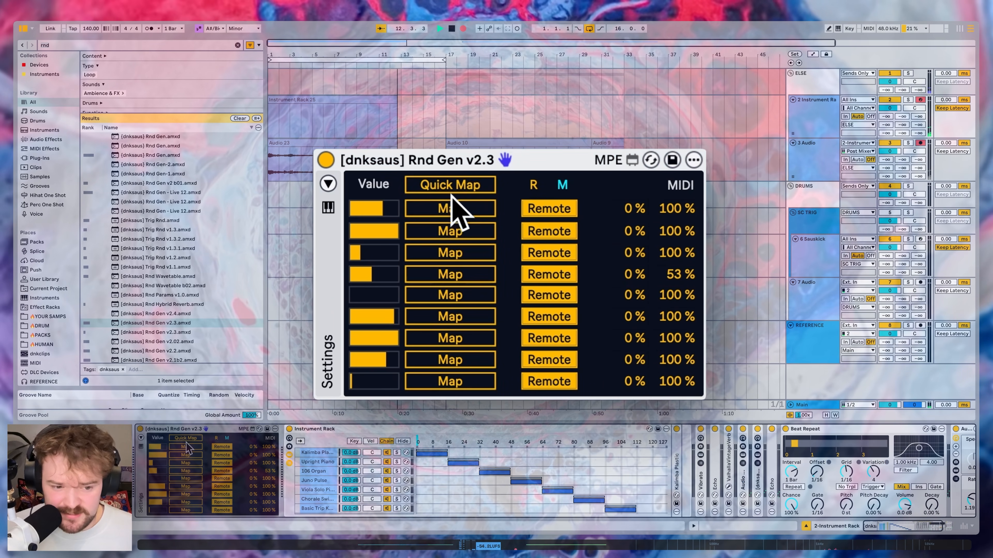
Quick-map the Rnd Gen v2.3 device to the Instrument Rack's Chain Selector and Beat Repeat's Offset, Gate and Mix Type
click(185, 439)
click(418, 441)
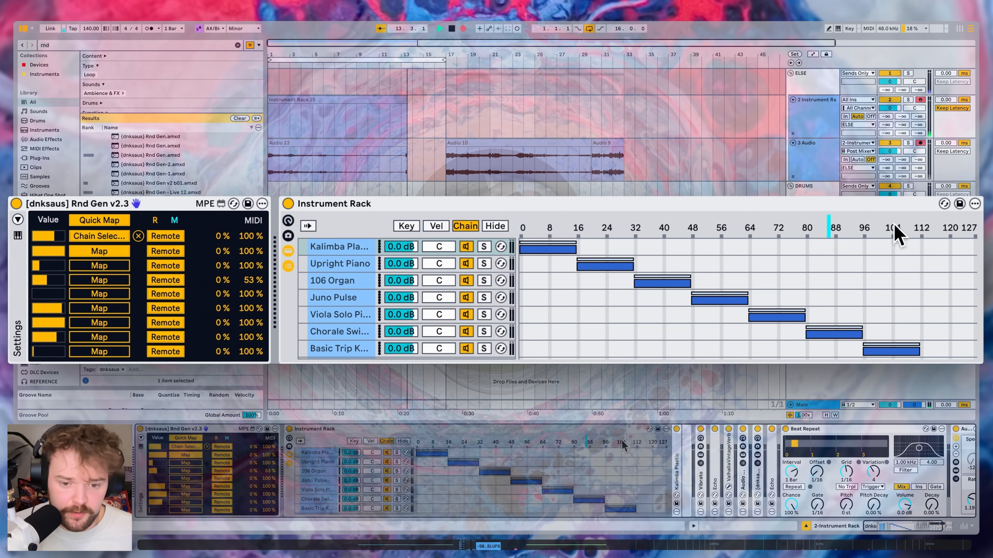
click(818, 472)
click(576, 382)
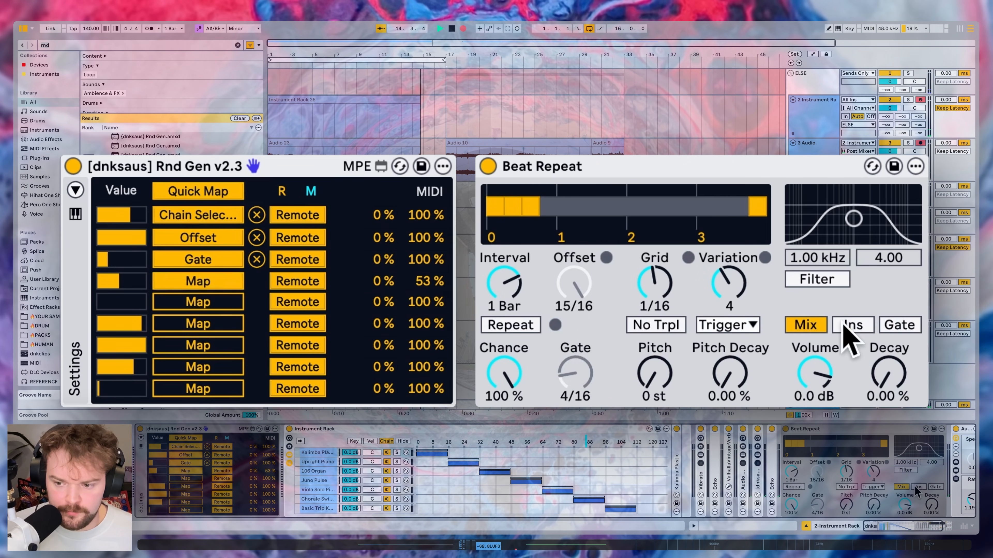
click(851, 326)
Fold Beat Repeat and map the three Rate macros of the last Audio Effect Rack to Rnd Gen
double_click(814, 429)
click(841, 461)
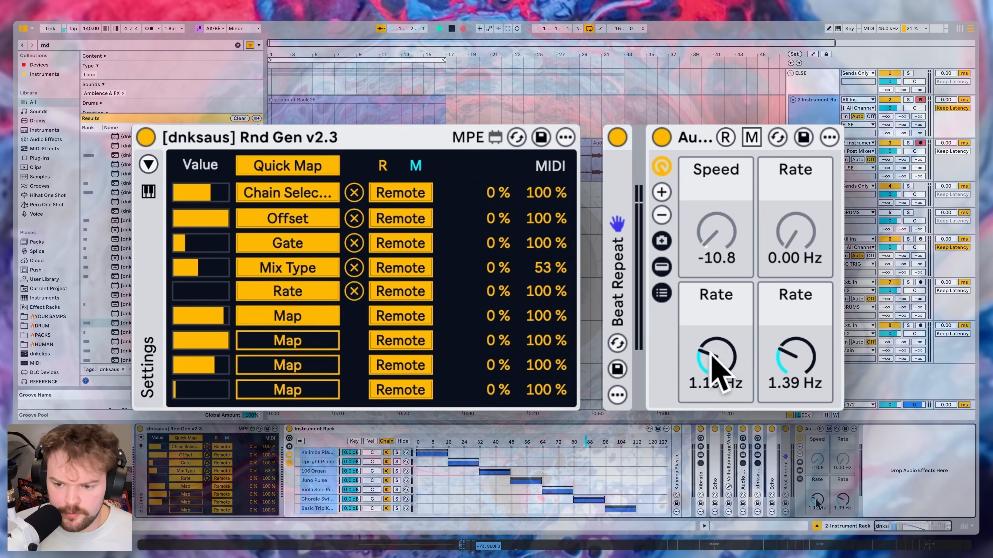
click(816, 499)
click(838, 499)
Switch the three Rate mappings in Rnd Gen to Mod mode, with amounts of 11 %, 7 % and 5 %
click(406, 297)
click(406, 316)
click(406, 340)
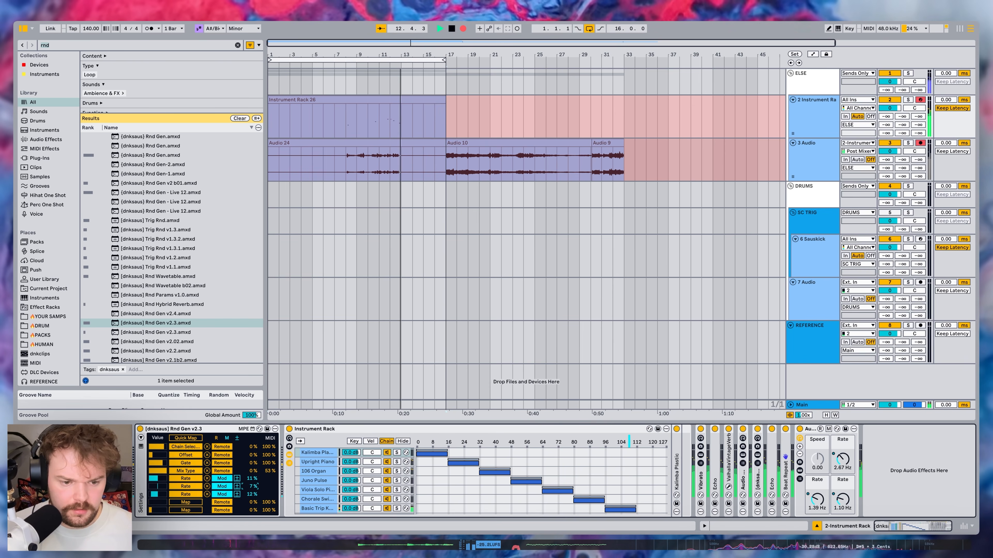
drag(251, 495, 251, 493)
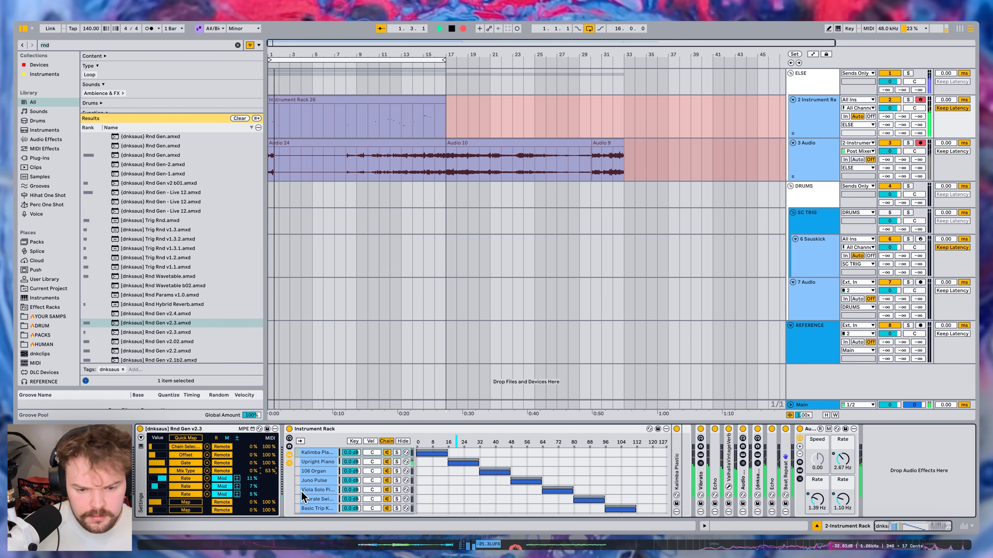
Replace the Instrument Rack with Omnisphere and load the Alpha Organic Keys patch from the Keyboards category
double_click(312, 431)
double_click(390, 453)
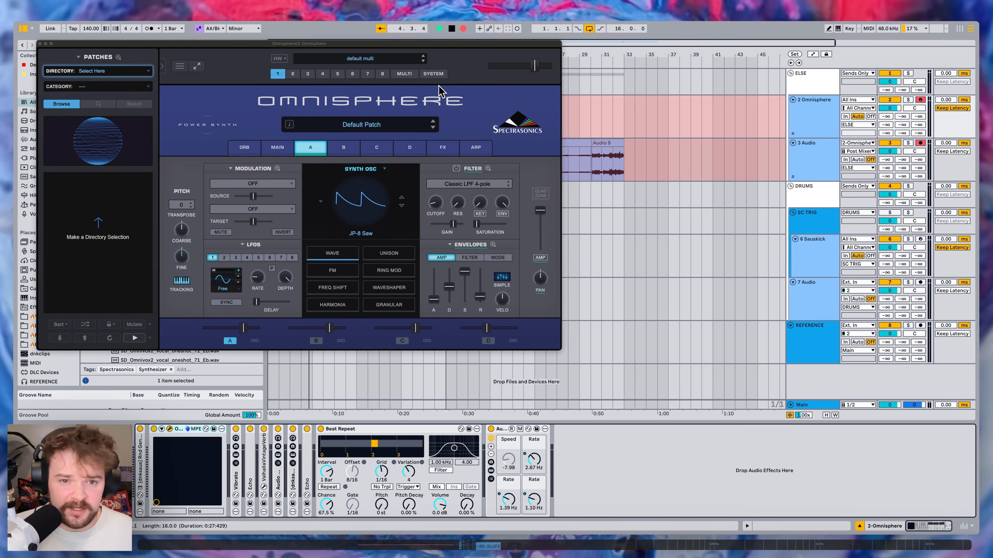
click(404, 74)
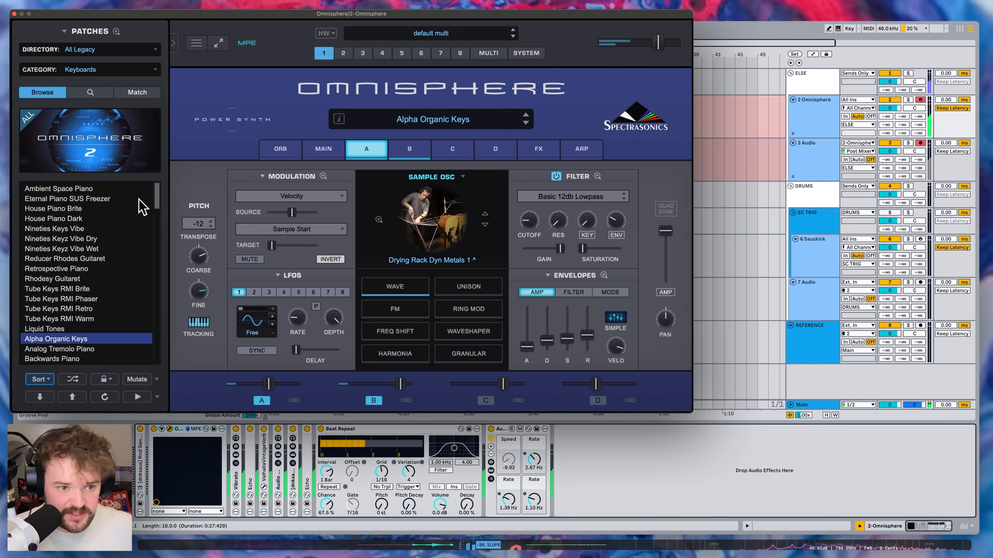
Try the Perc Bottle patch from Percussive Organic and the Boys Choir Oos - f patch from Human Voices
click(104, 69)
click(74, 239)
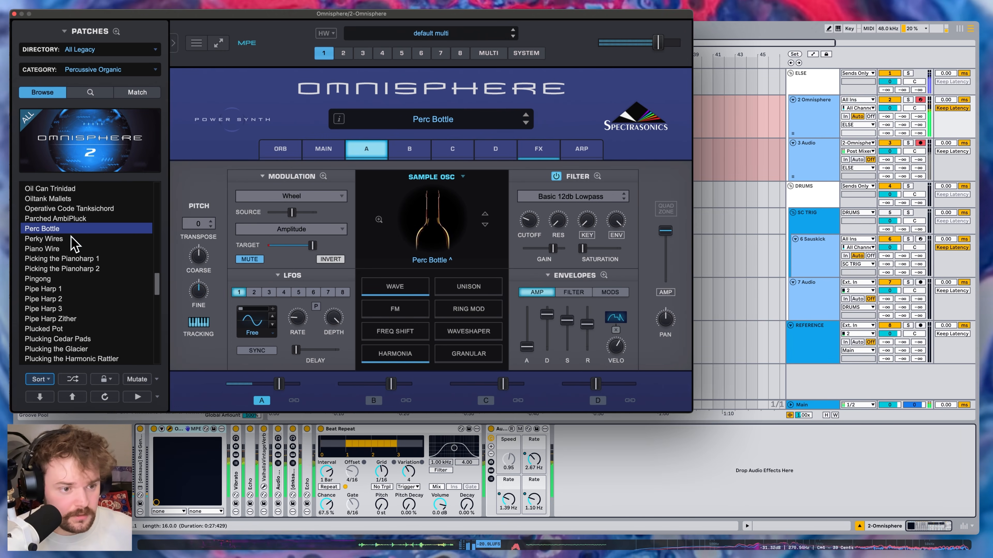
click(111, 74)
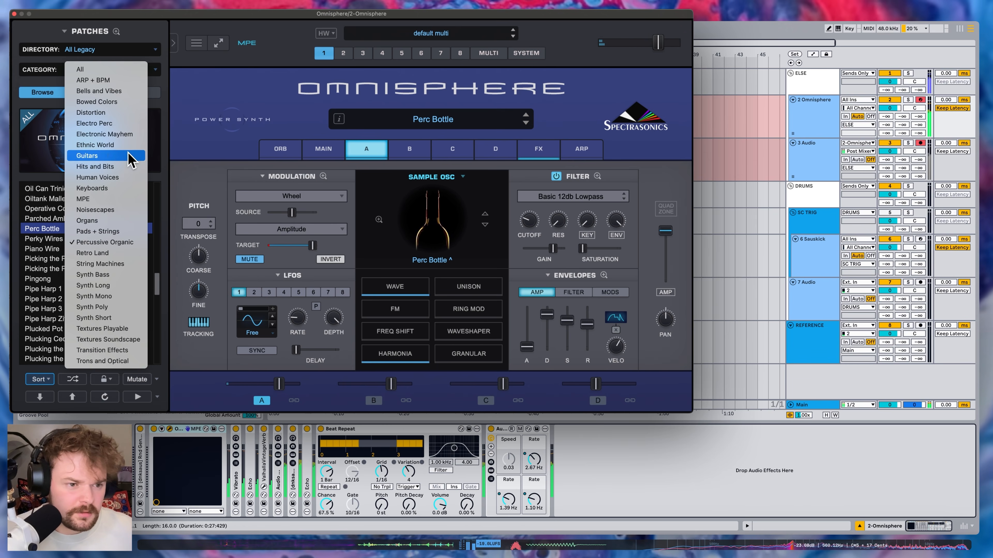
click(125, 178)
click(74, 299)
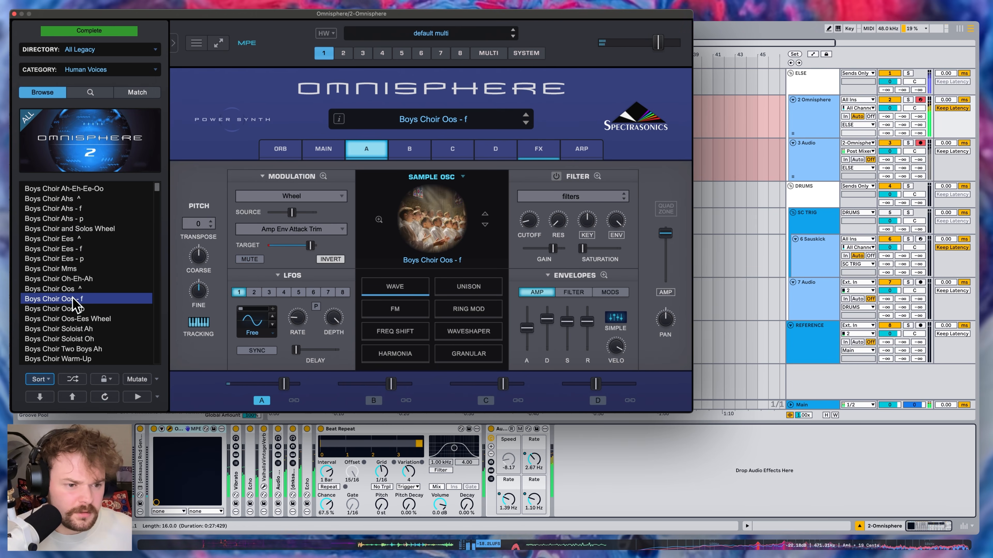
Try LA Synth Guitar and Fingerstyle Acoustic 18 string b from Guitars, and load Paraphonic 505 Cello from String Machines
click(113, 72)
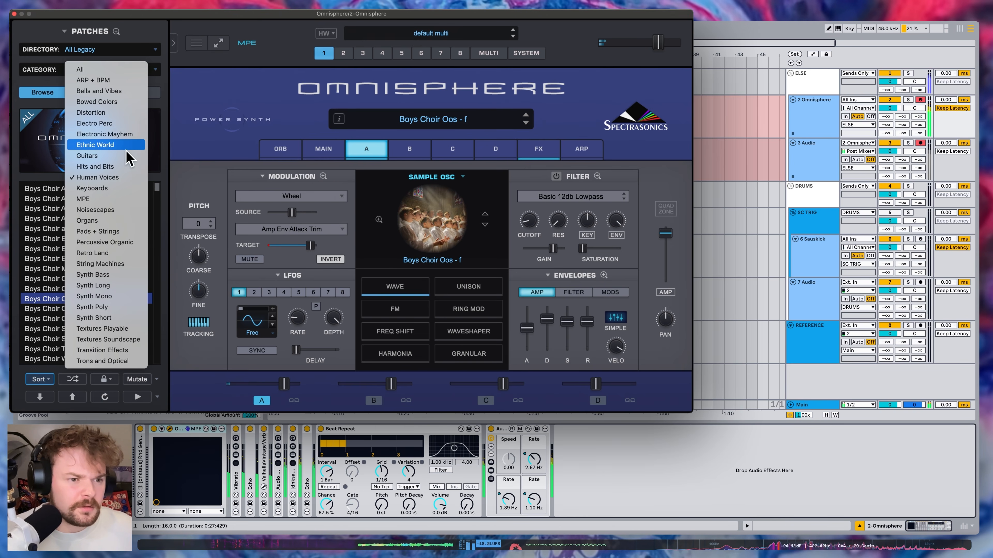
click(98, 187)
click(93, 189)
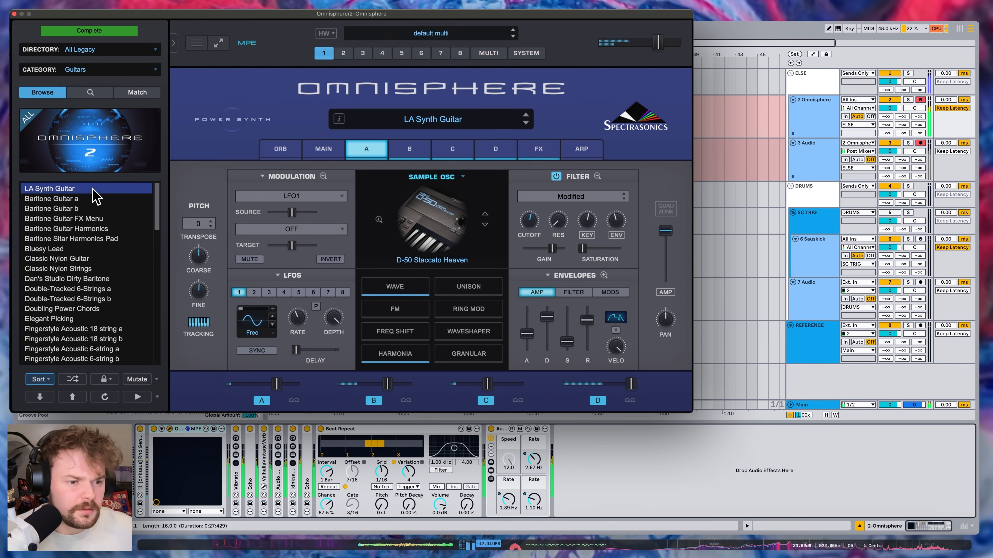
click(102, 307)
click(96, 339)
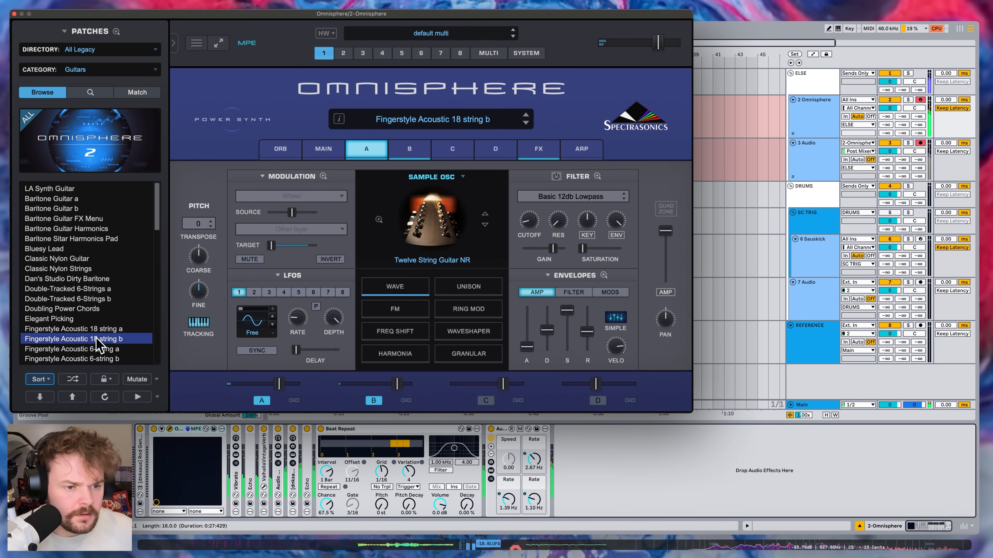
click(96, 70)
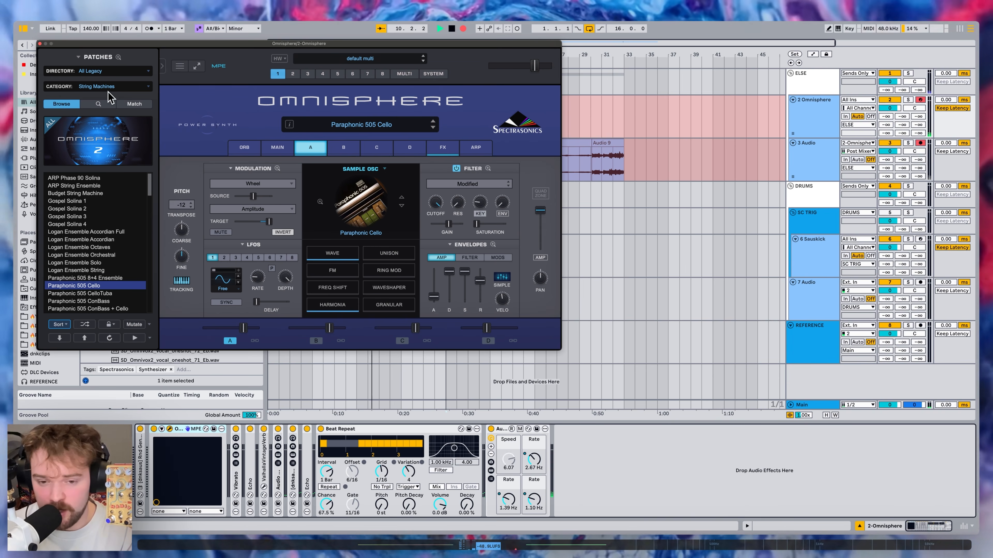
Insert a Looper after the Vibrato in the device chain and set its record length to 16 bars
drag(611, 435, 243, 487)
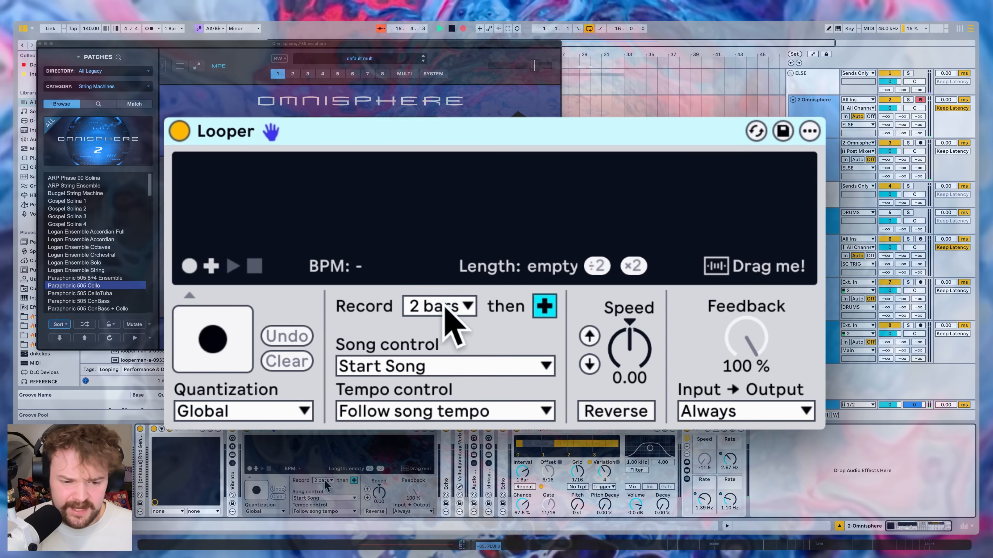
click(324, 481)
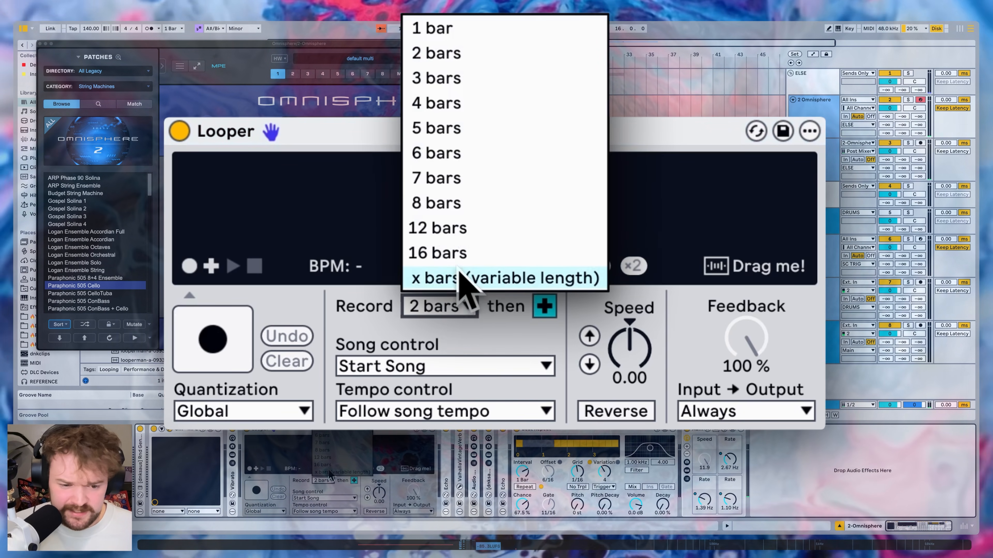
click(457, 256)
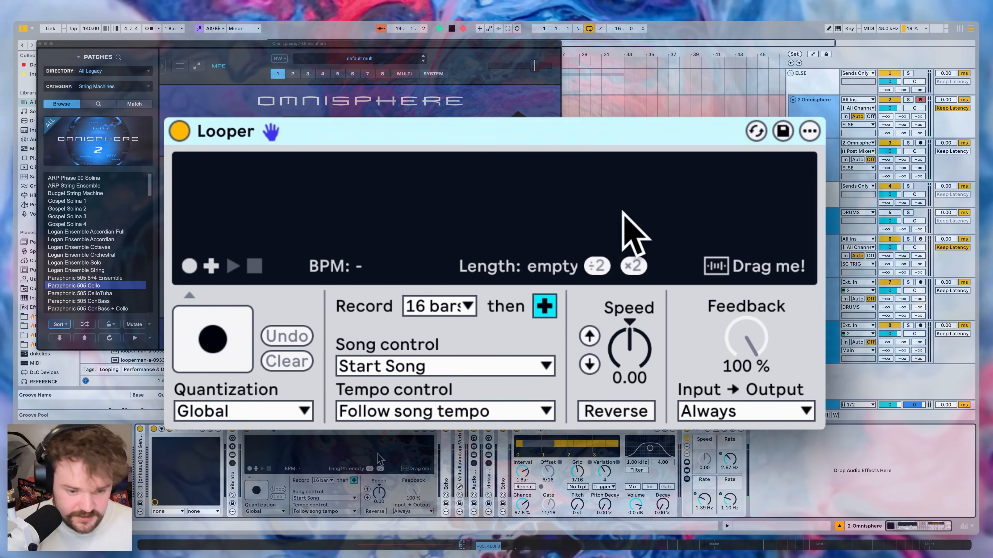
Group the Looper into an Audio Effect Rack with Input → Output set to Never, and add an empty second chain
key(super+g)
click(787, 412)
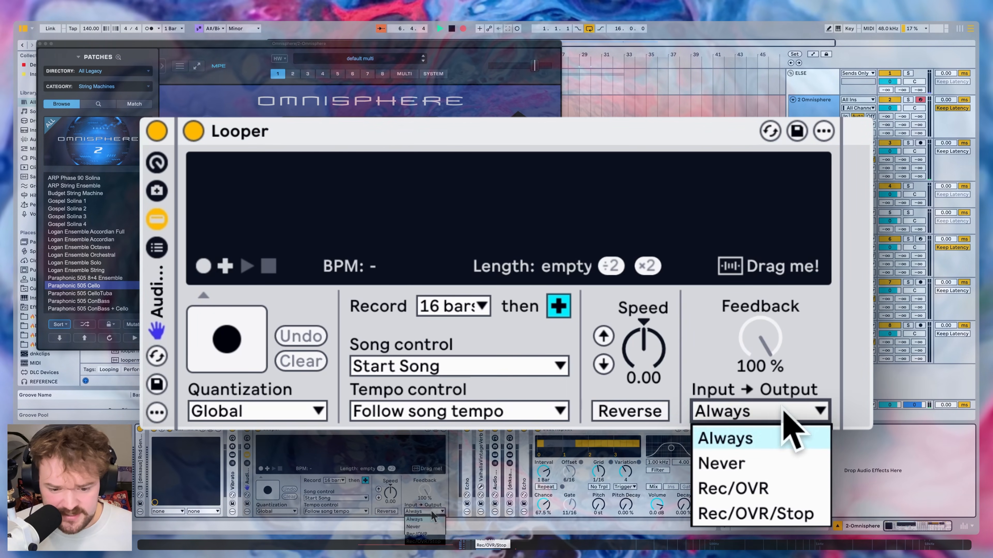
click(773, 462)
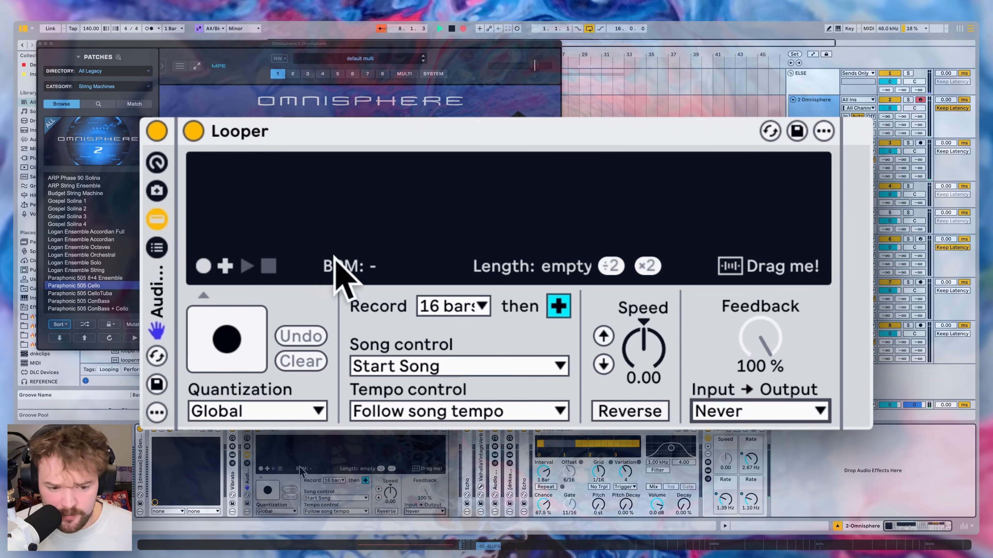
click(247, 463)
right_click(287, 468)
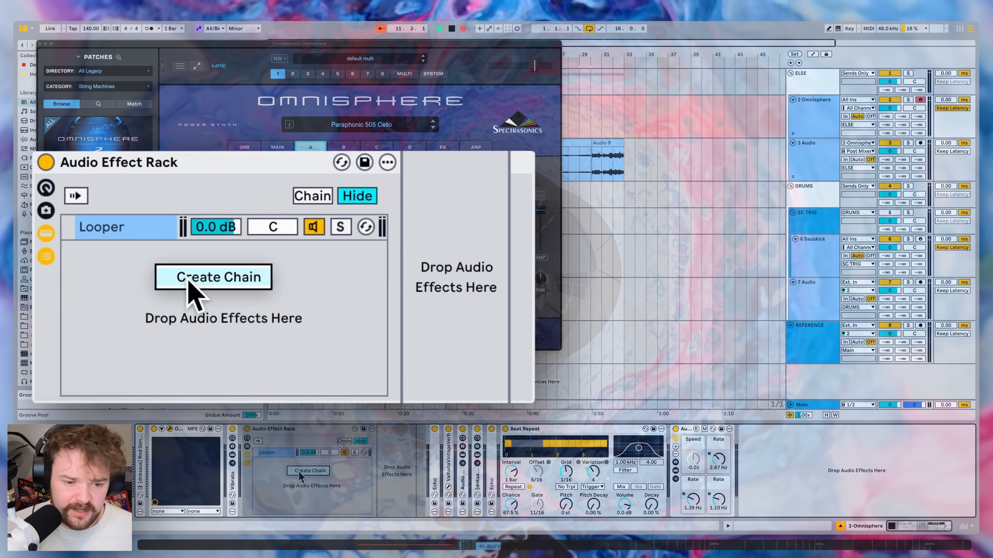
click(299, 472)
Add an LFO to the Looper chain and map it to the volume rack's Gain, using the Bin waveform, 1.27 Hz Rate and 6 % Smooth
click(285, 454)
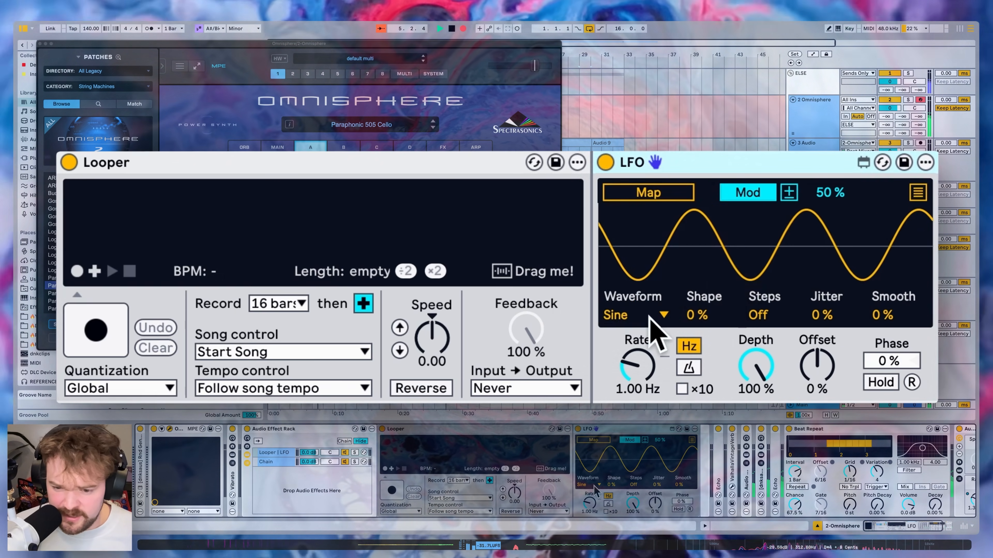
click(594, 484)
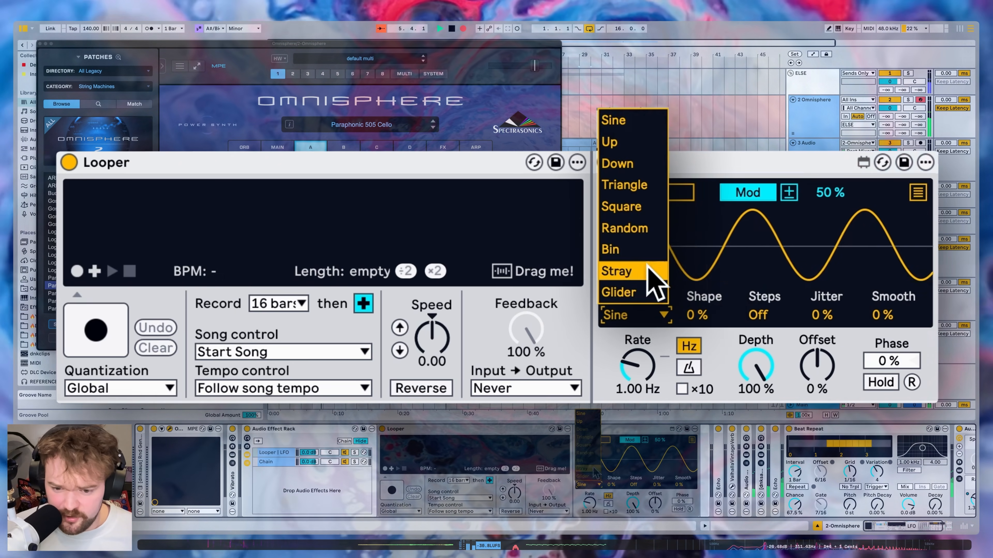
click(742, 251)
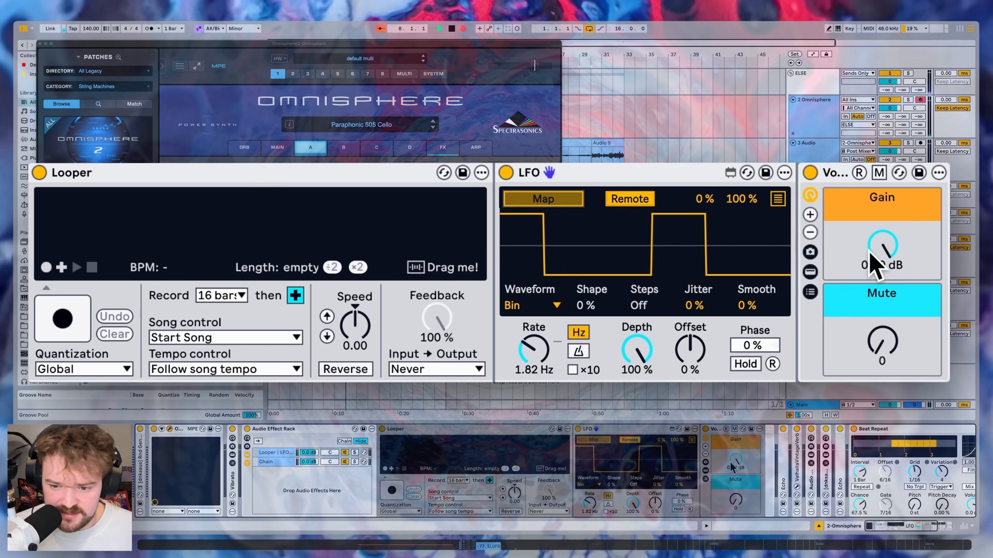
click(871, 254)
drag(755, 305, 754, 300)
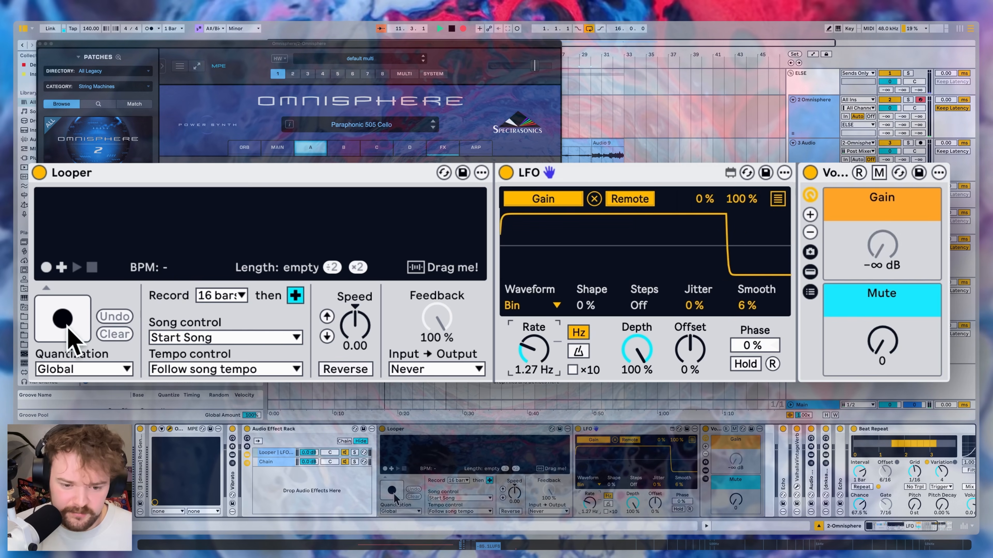
Start the Looper recording and switch Omnisphere to Ancients from Noisescapes, followed by Perc Bottle from Percussive Organic
click(69, 332)
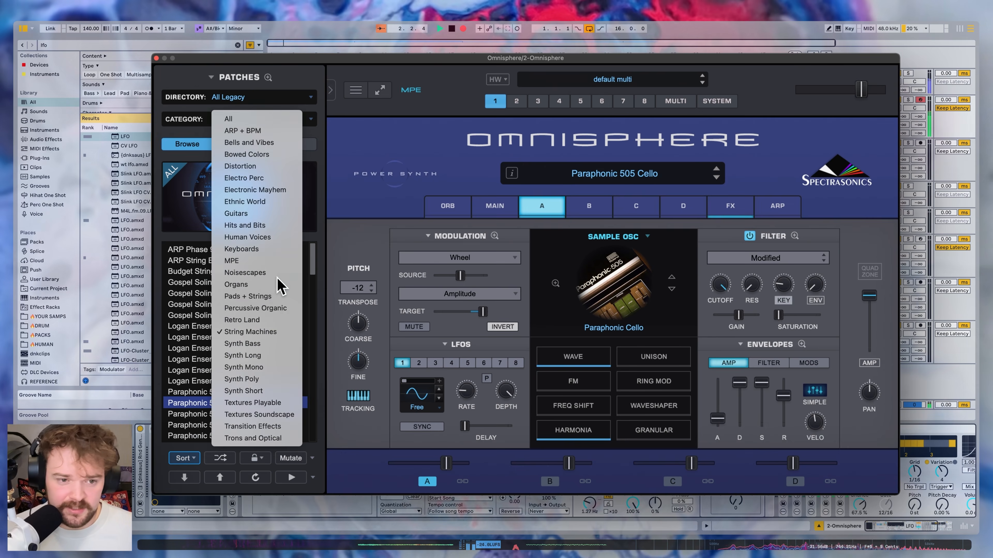
click(254, 232)
click(240, 370)
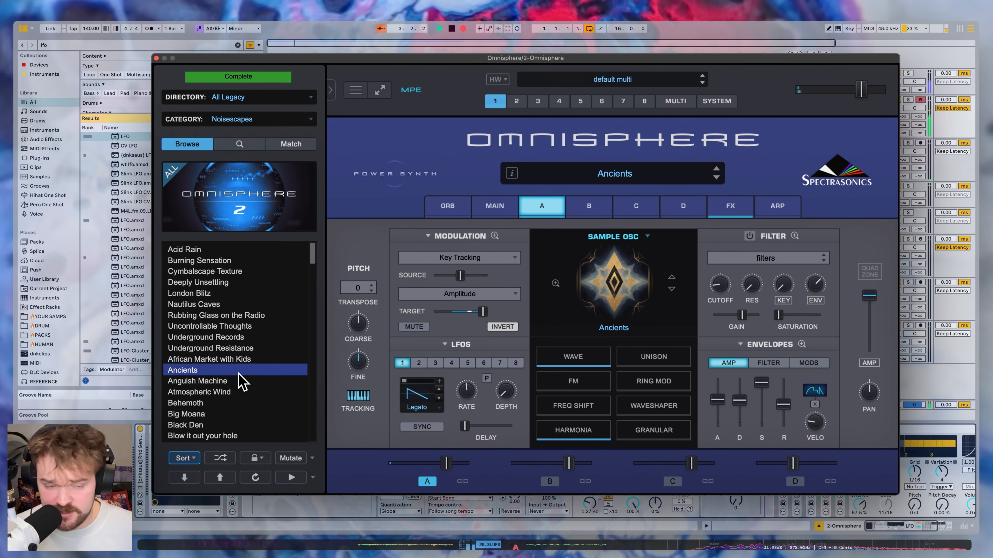
click(218, 339)
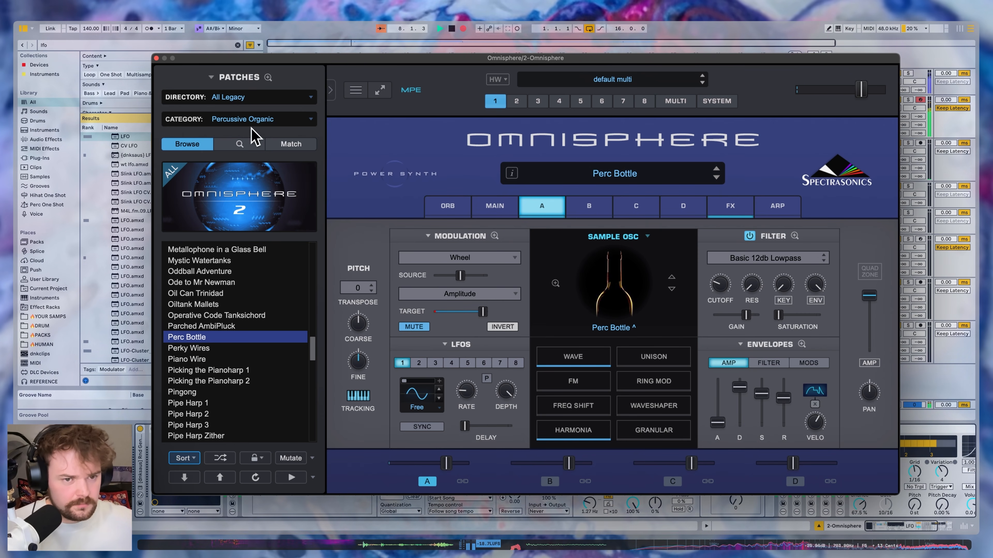
Load the Boys Choir Soloist Ah patch from Omnisphere's Human Voices category
click(254, 133)
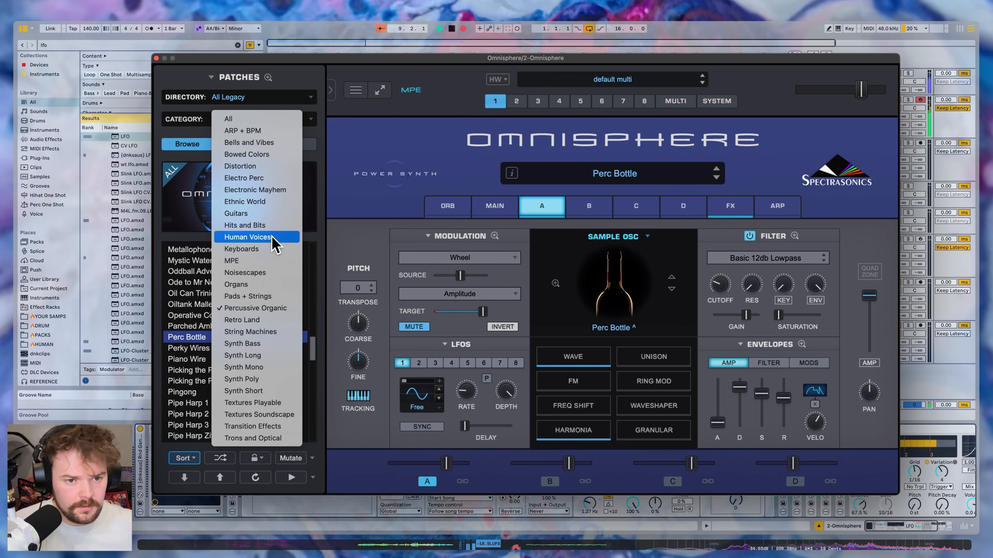
click(270, 246)
click(230, 403)
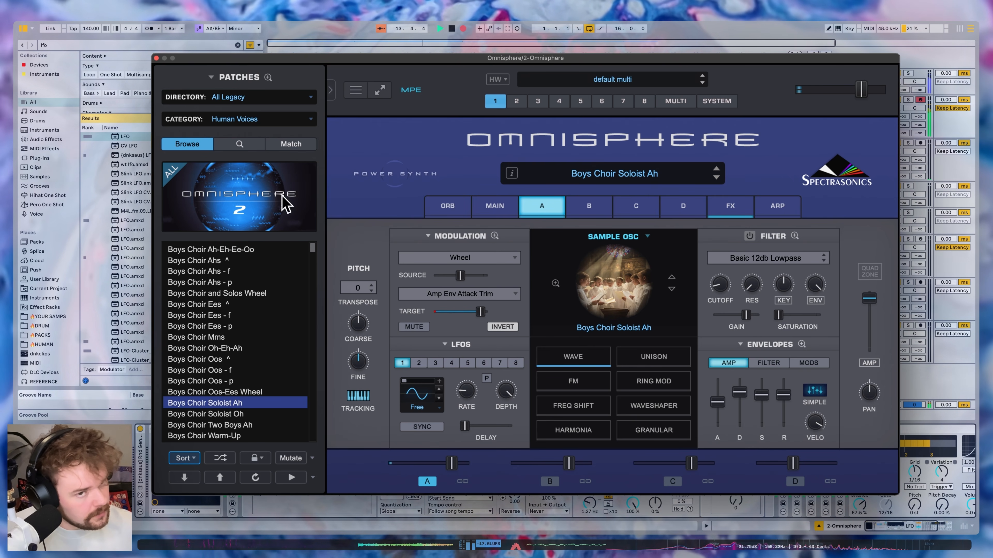
click(254, 119)
click(339, 111)
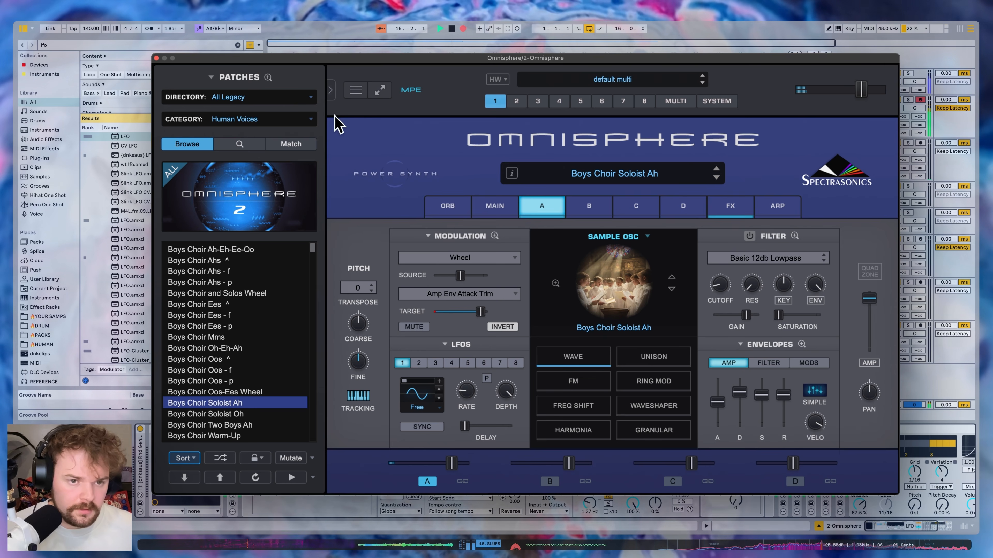
Load Fingerstyle Octaves, followed by Granular Tremolo Guitar, from Omnisphere's Guitars category, and set the Looper's Feedback to 62 %
click(301, 120)
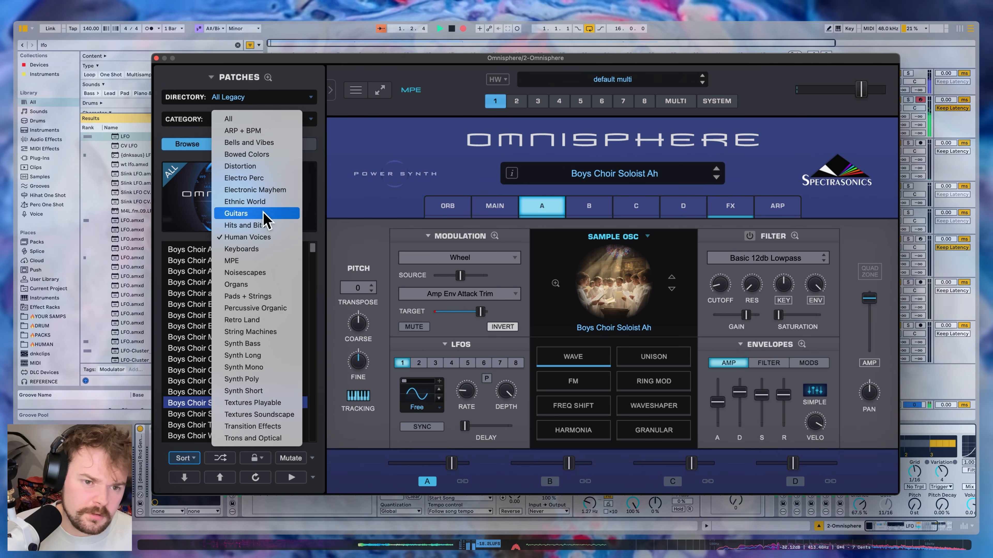
click(244, 327)
click(246, 327)
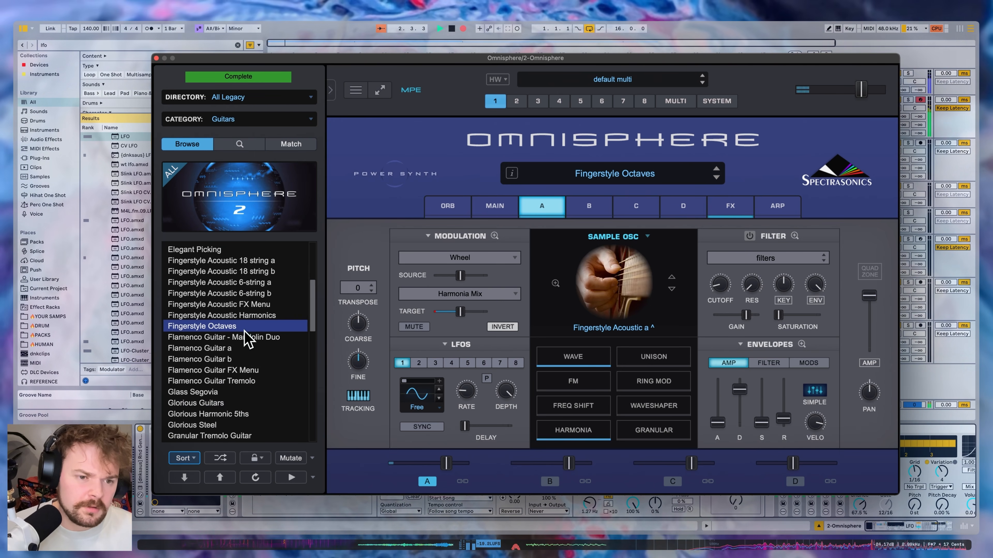
click(245, 415)
click(246, 435)
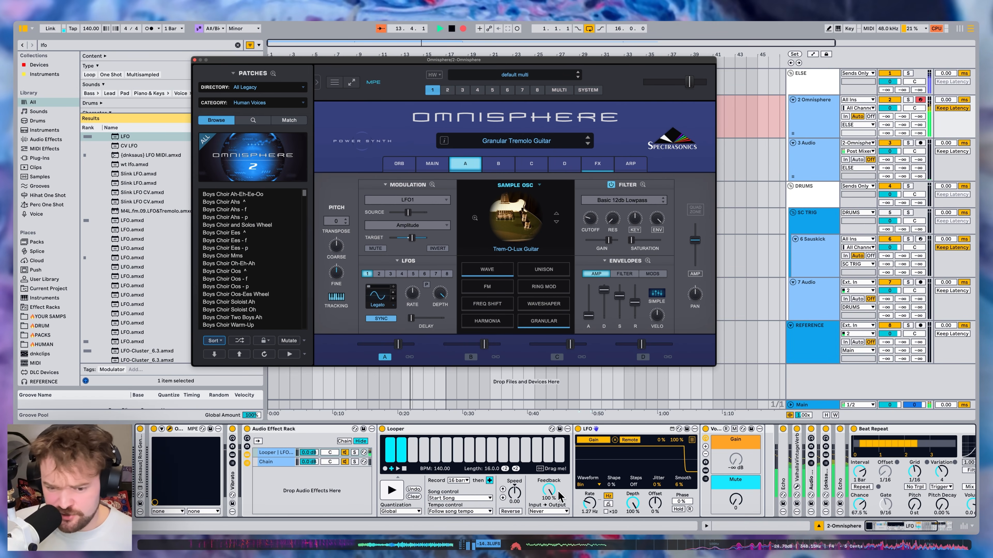
drag(559, 495, 559, 480)
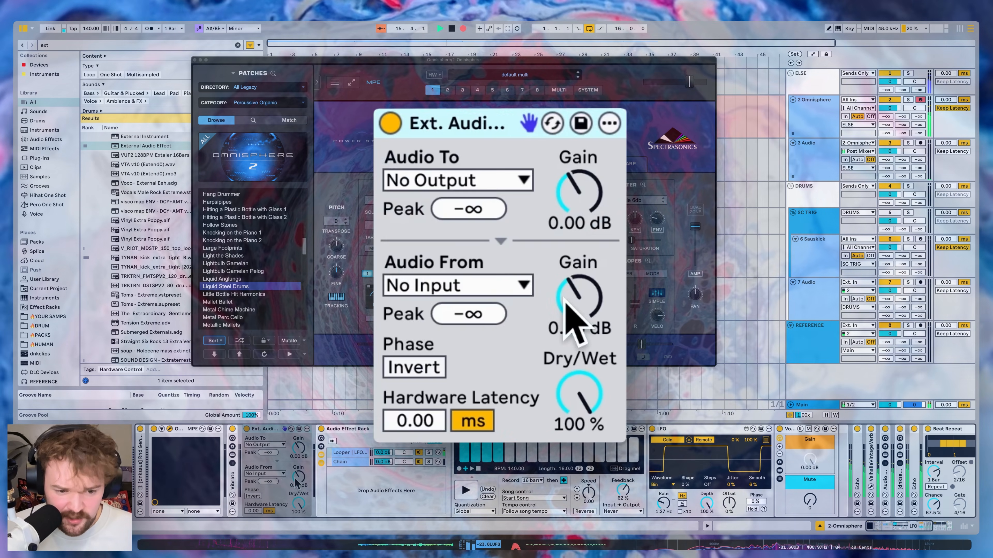
Feed the External Audio Effect from 4 Mic, switch the device off and set its Dry/Wet to 49.2 %
click(278, 474)
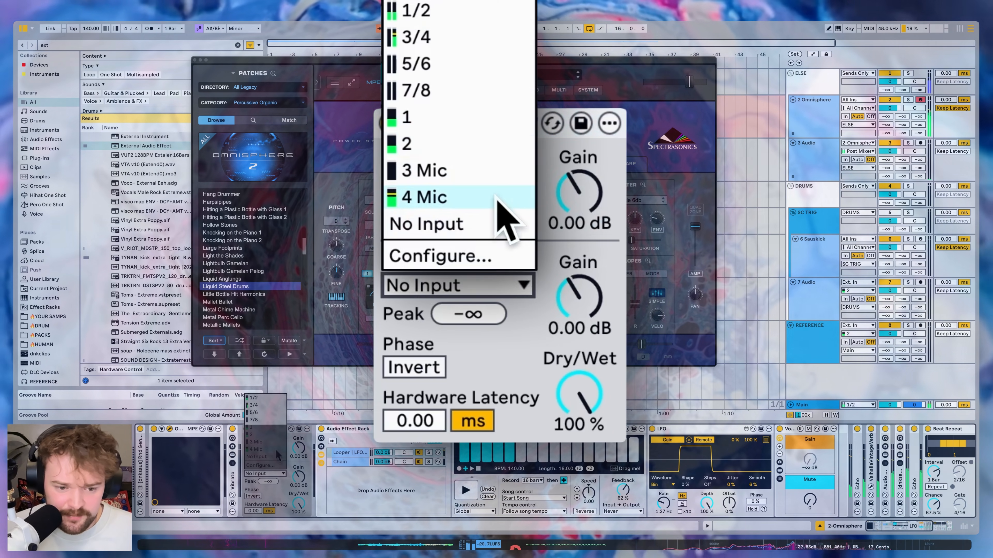
click(277, 451)
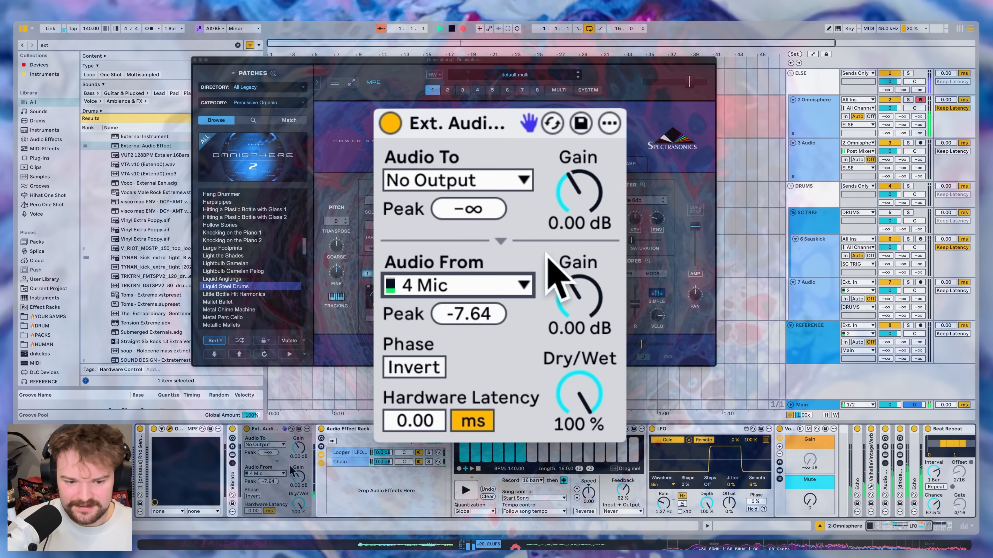
click(247, 430)
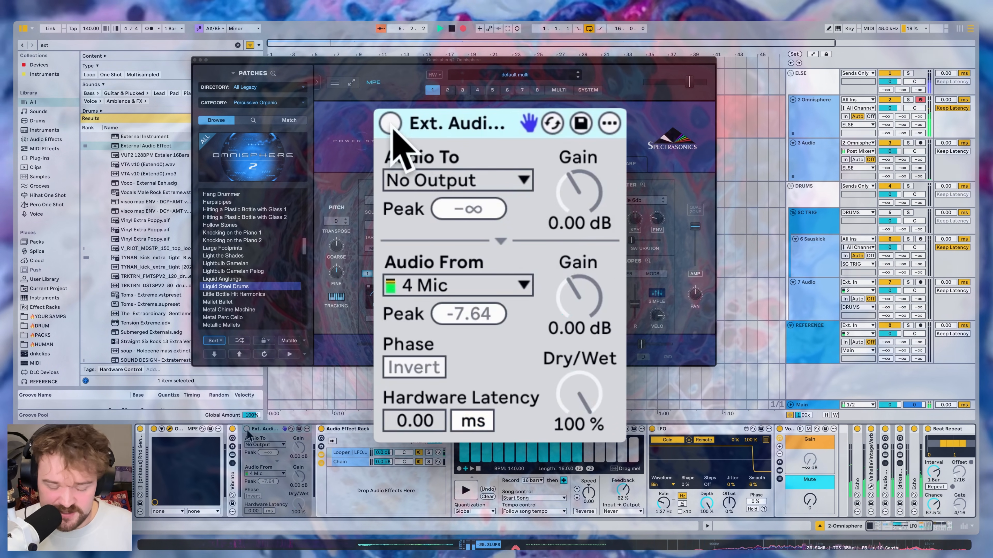
drag(297, 505, 297, 532)
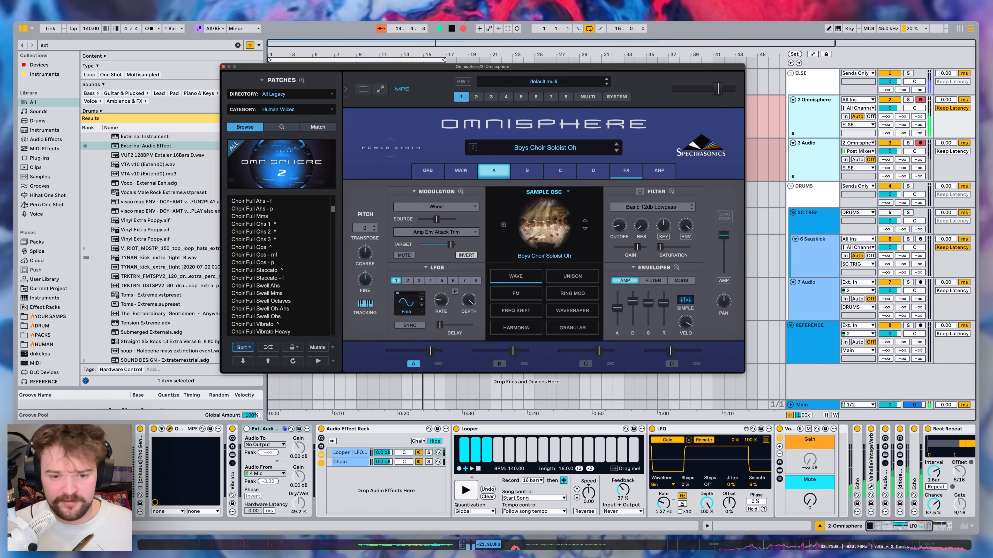
Select the Omnisphere track and load the Boys Choir Oh-Eh-Ah patch from the Human Voices category
click(801, 115)
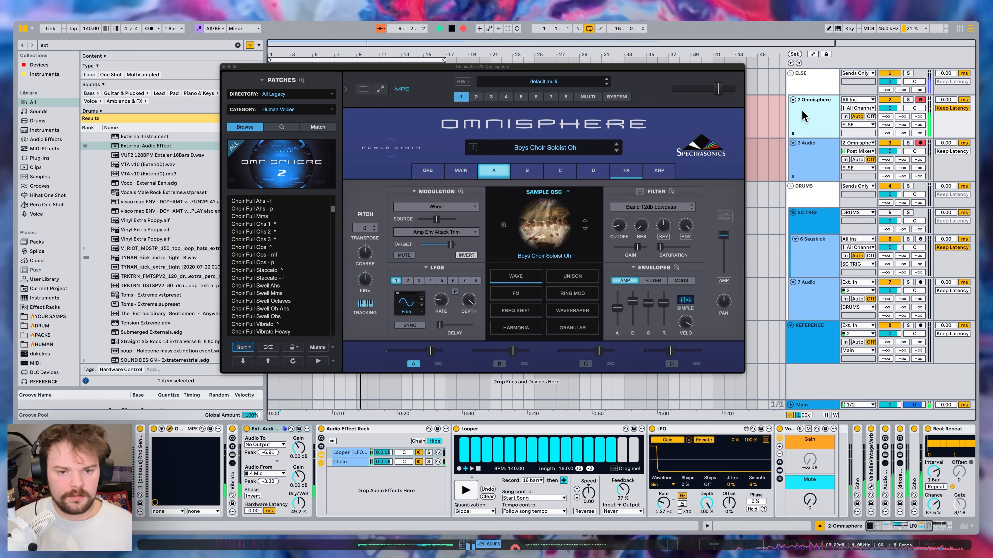
click(310, 108)
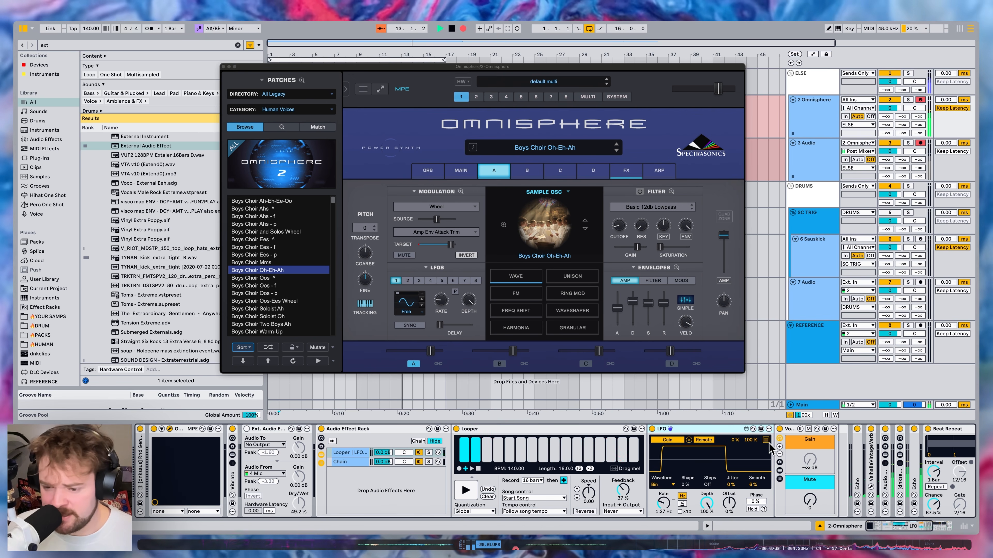
Set the Shaper to Manual mode and replace its curve with a hard step from zero to full at the midpoint
click(724, 483)
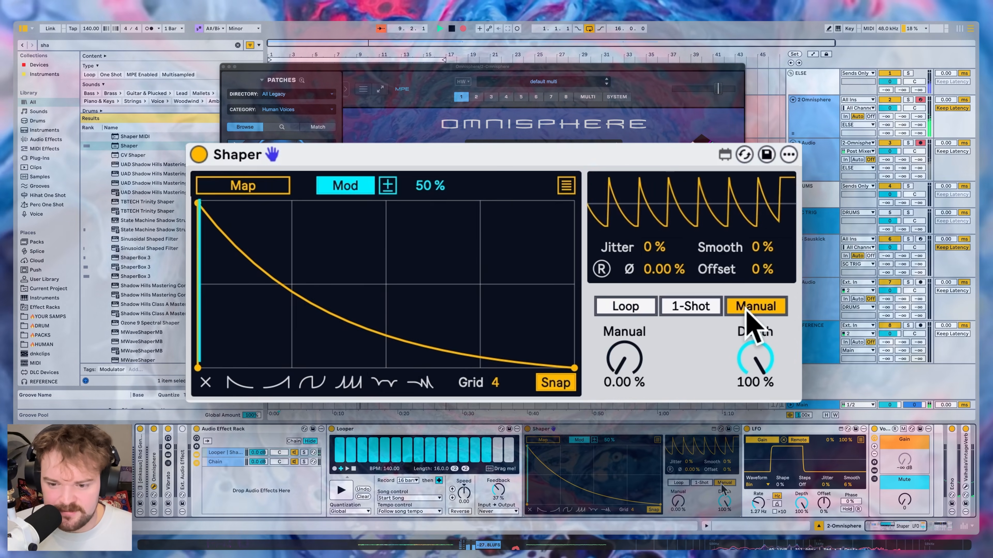
click(591, 508)
click(594, 446)
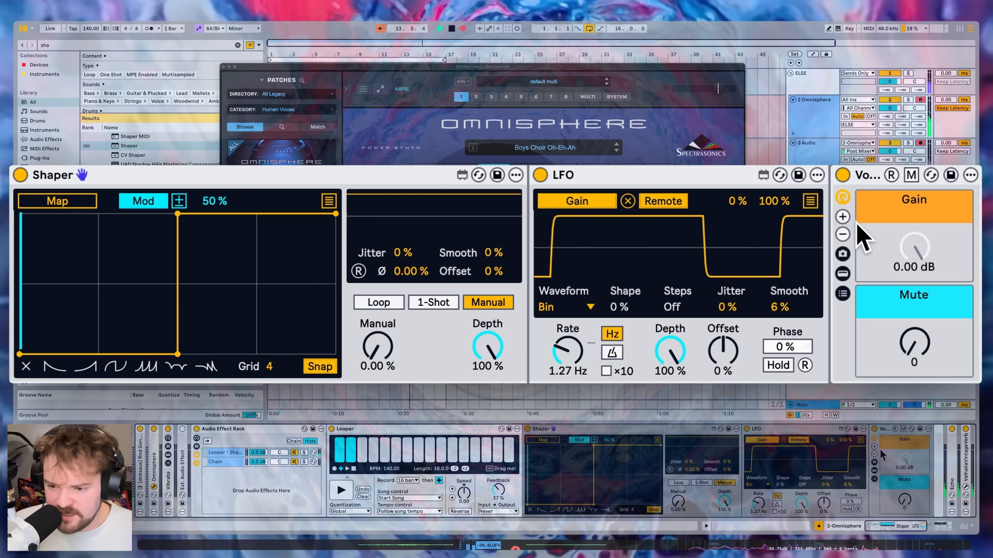
Remove the LFO's mapping to the volume rack's Gain and map the Shaper to that Gain instead
click(783, 441)
click(575, 441)
click(575, 441)
click(553, 441)
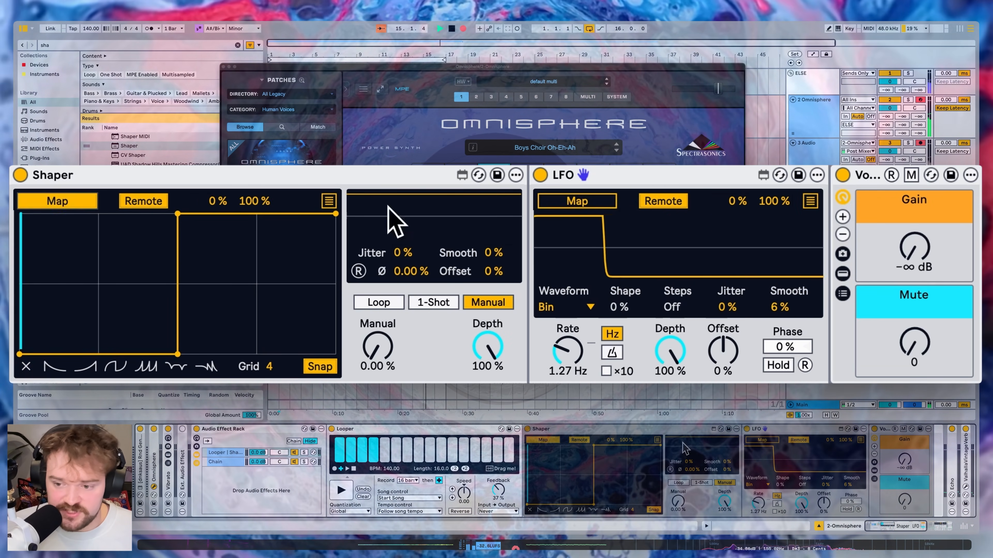
click(904, 460)
Map the LFO with a Random waveform and 64 % maximum to the Shaper's Manual control, and set the Shaper's Smooth to 12 %
click(762, 484)
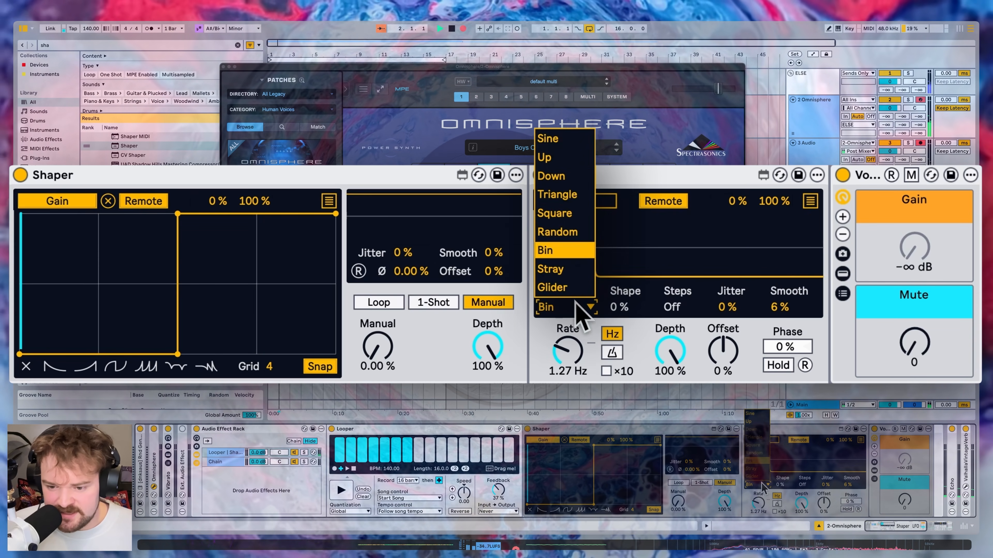
click(761, 453)
click(681, 504)
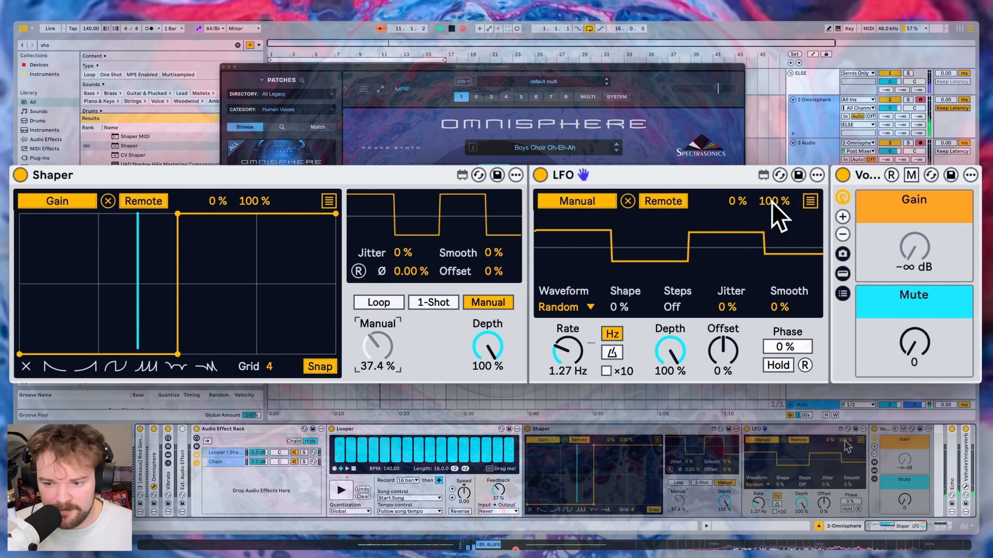
drag(768, 203, 768, 225)
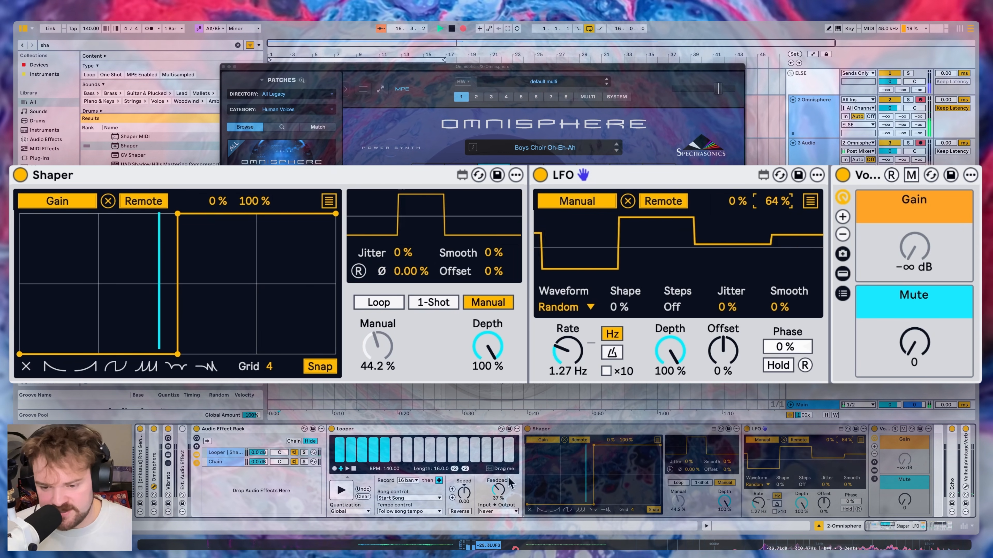
drag(493, 252, 493, 248)
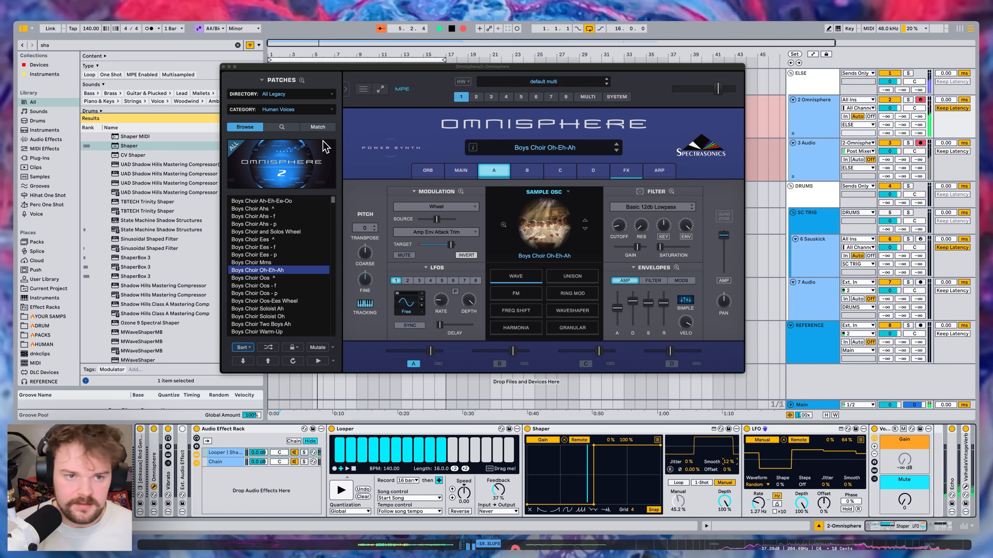
Load the Go To This Club patch from Omnisphere's Organs category and reopen the category choices
click(297, 110)
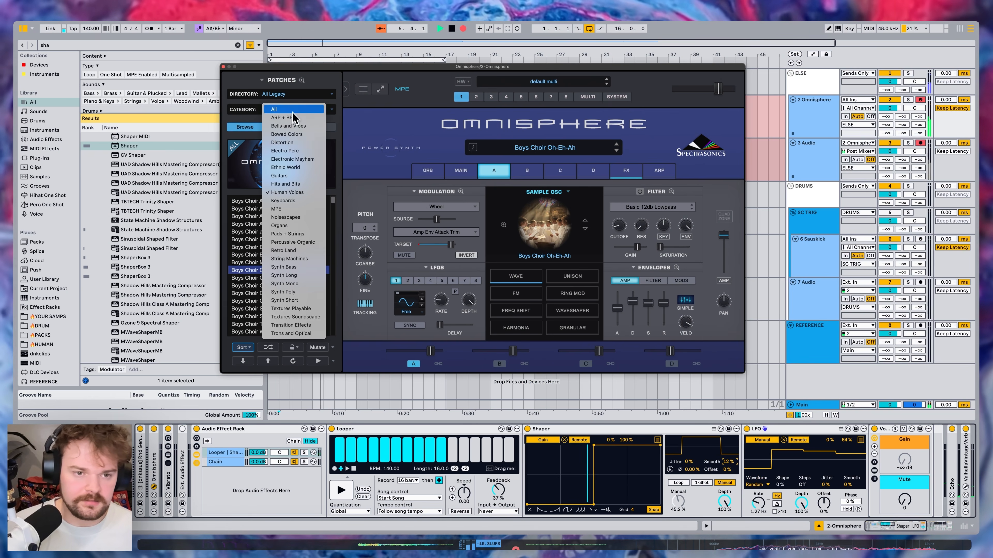
click(278, 225)
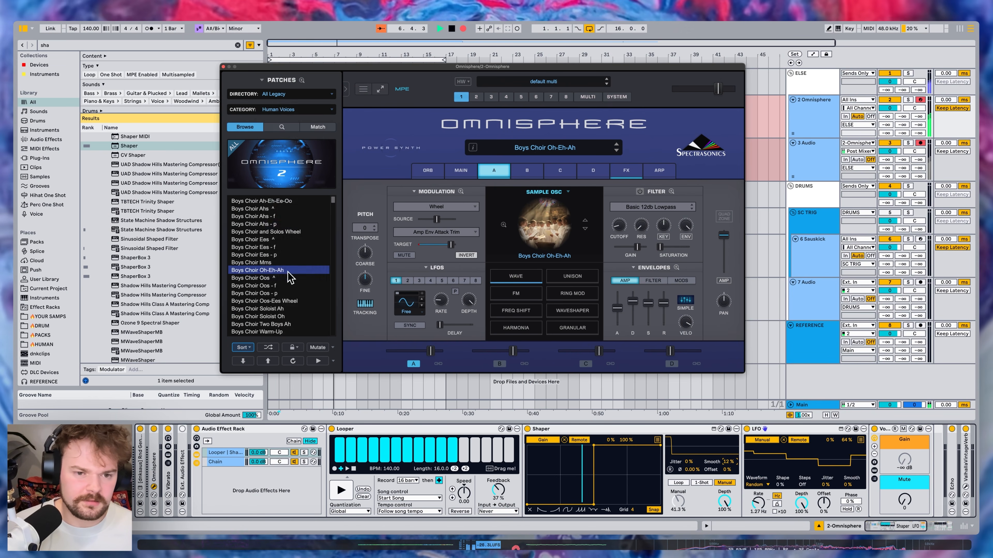
click(278, 294)
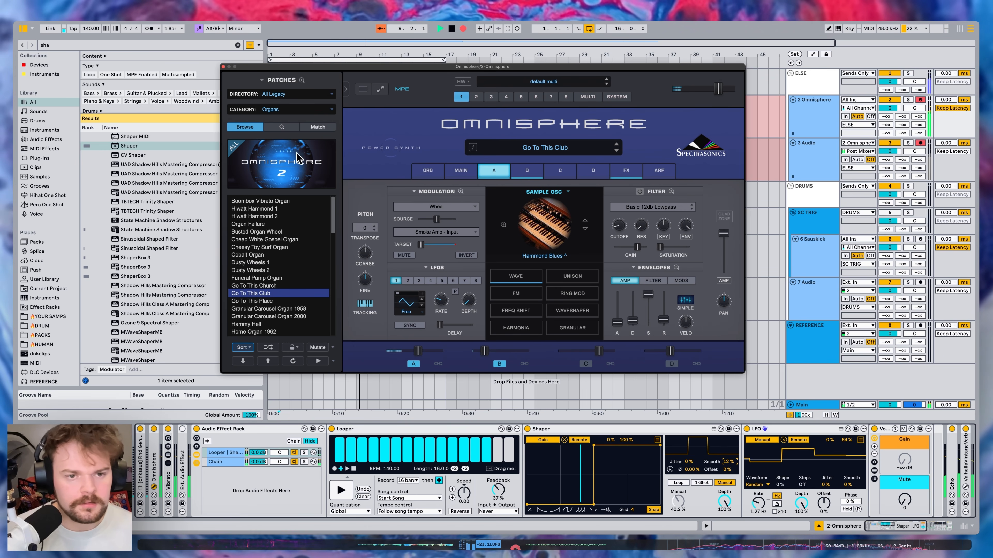
click(287, 111)
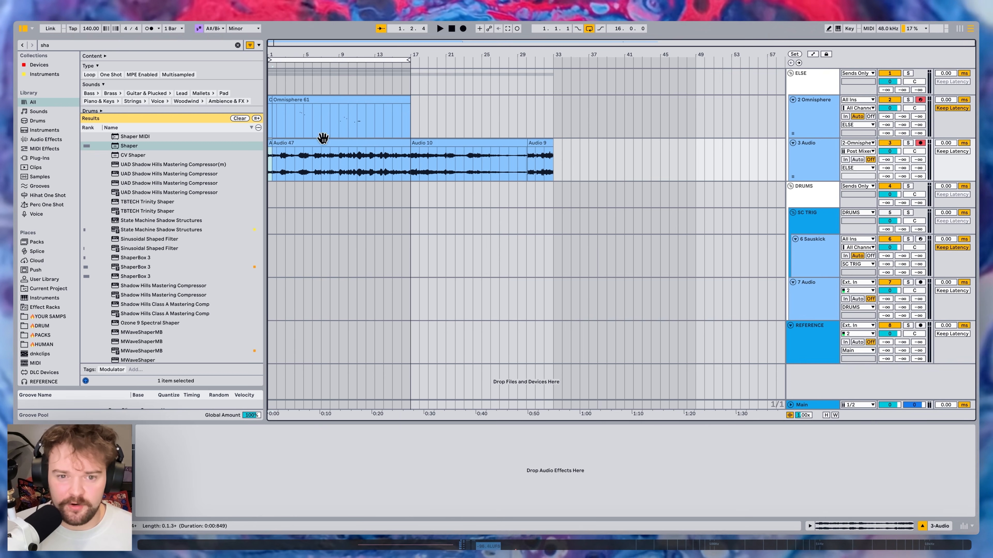
Reveal the long recording on the 3 Audio track in Finder and add its file to the DANK BANK sample folder
shift+click(713, 151)
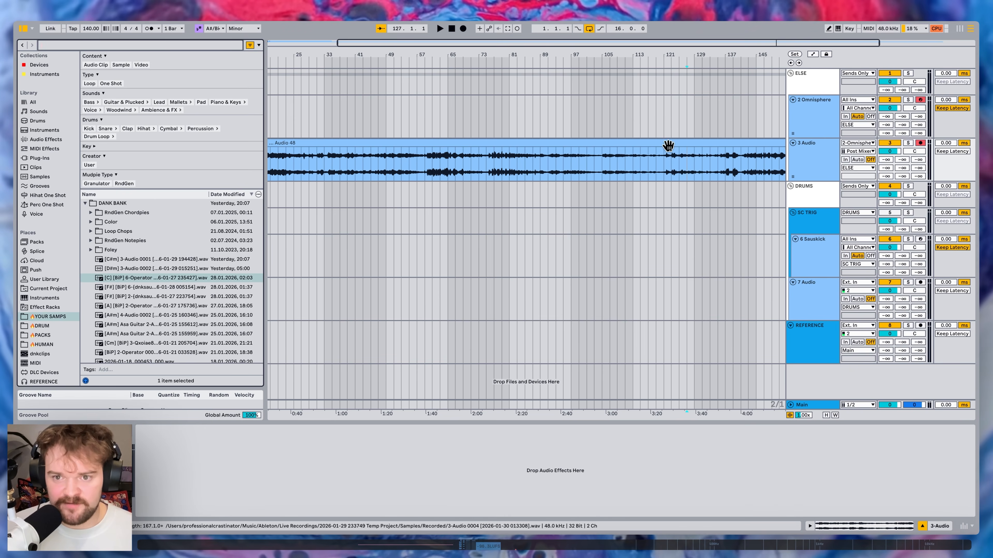
right_click(632, 144)
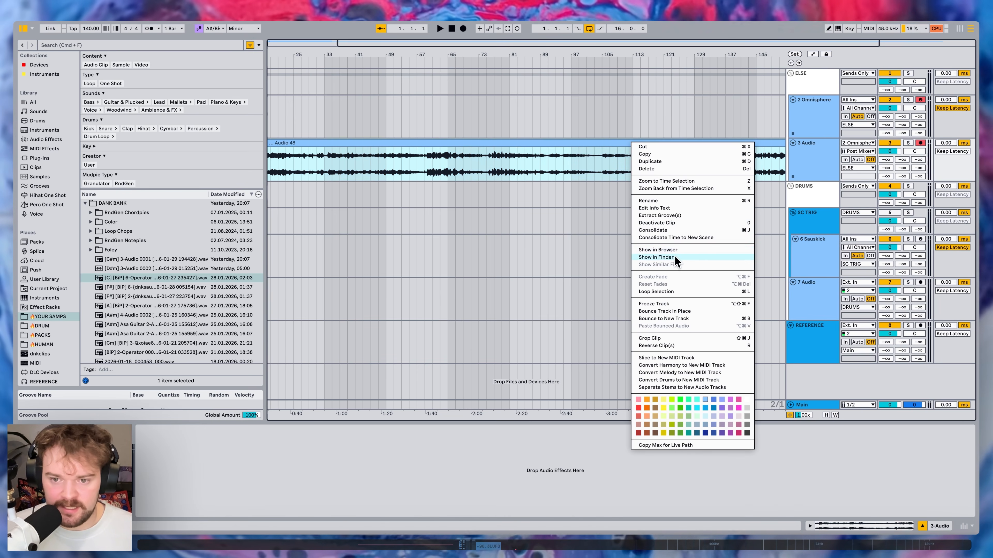
click(656, 257)
drag(508, 211, 177, 288)
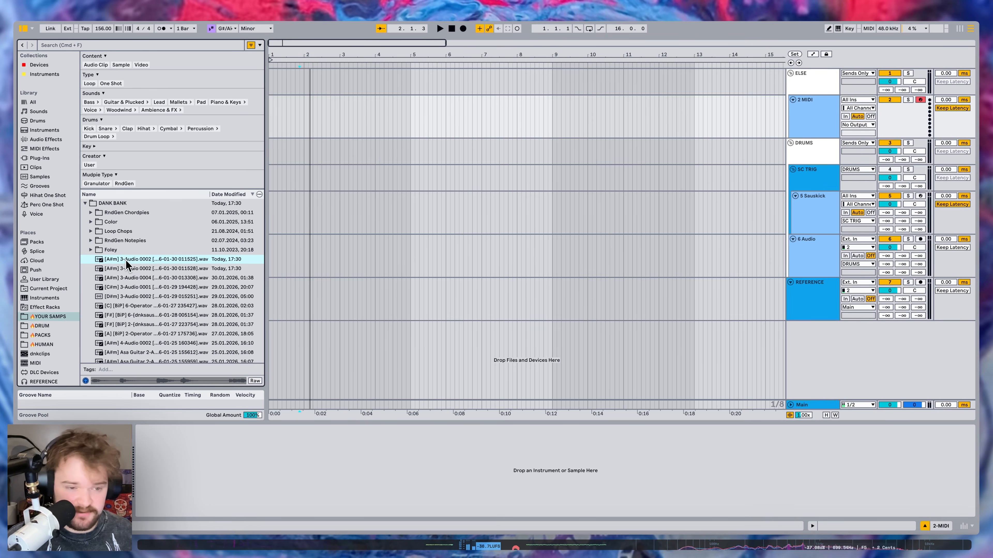
Bring the [A#m] 3-Audio 0002 sample from DANK BANK into the arrangement and audition the four-bar 3-Audio 0004 clip at bar 73
drag(128, 266, 394, 97)
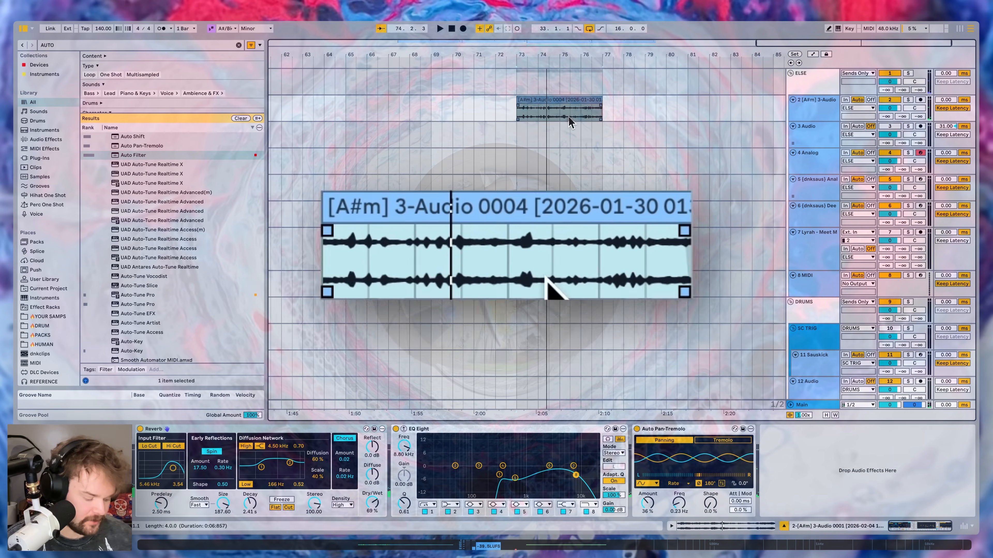
drag(569, 116, 489, 124)
key(space)
key(space)
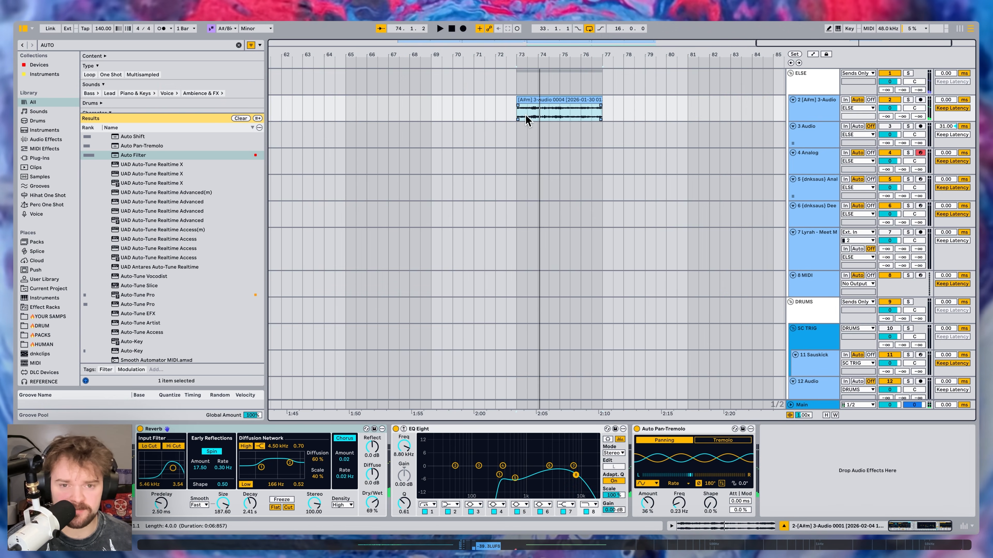
key(space)
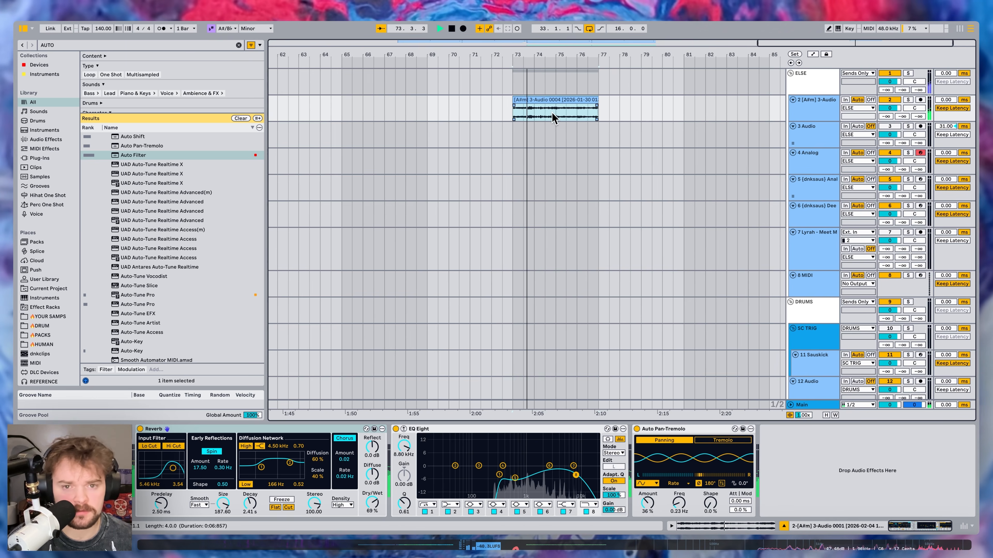
key(space)
Examine the notes of the Analog Synth GAS-Reducer 2 clip during solo playback, and end the solo and return to its devices
click(809, 189)
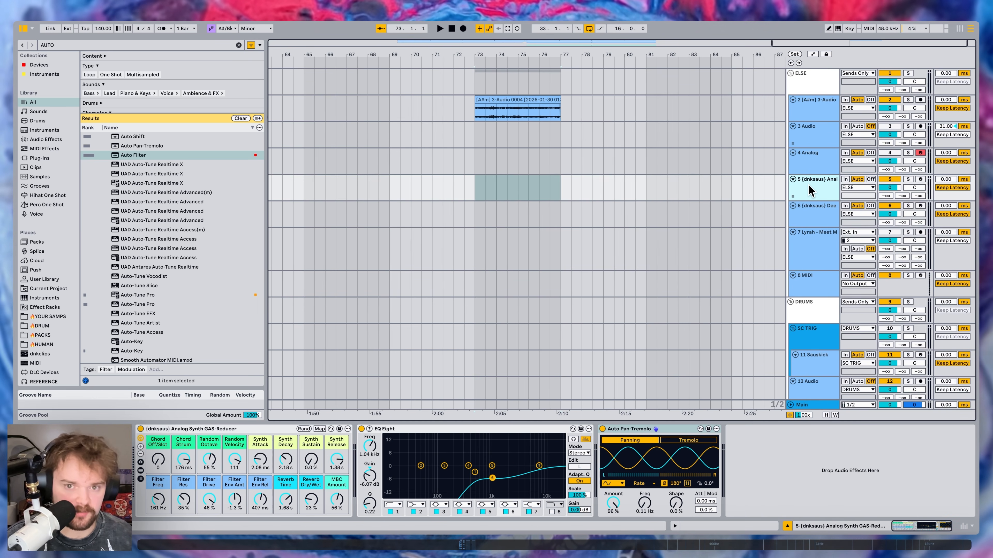
click(539, 100)
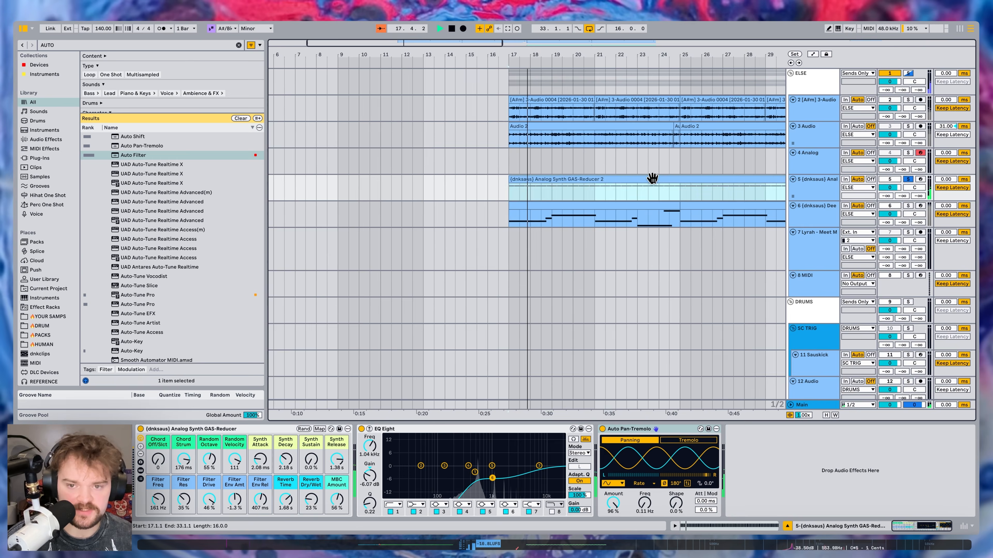
double_click(652, 178)
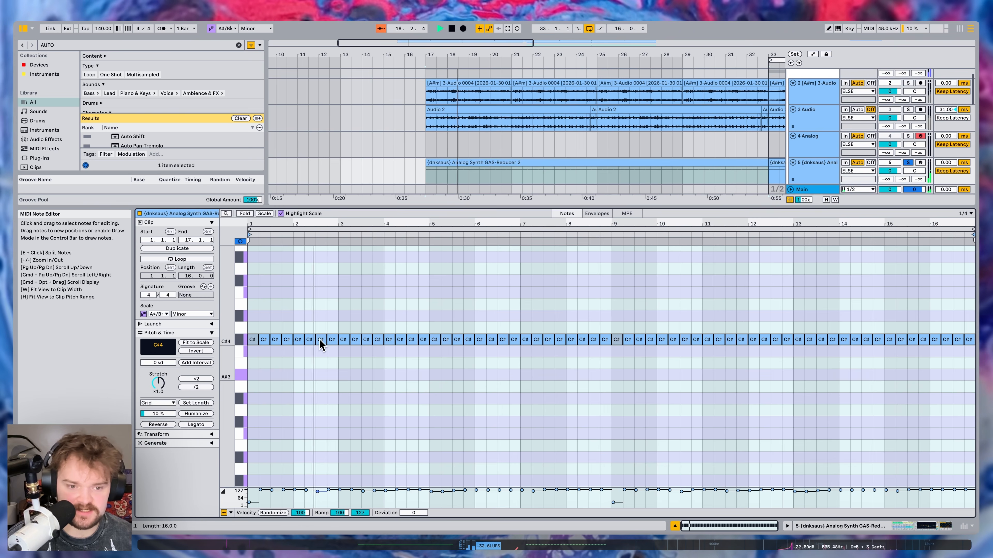
click(909, 163)
key(shift+Tab)
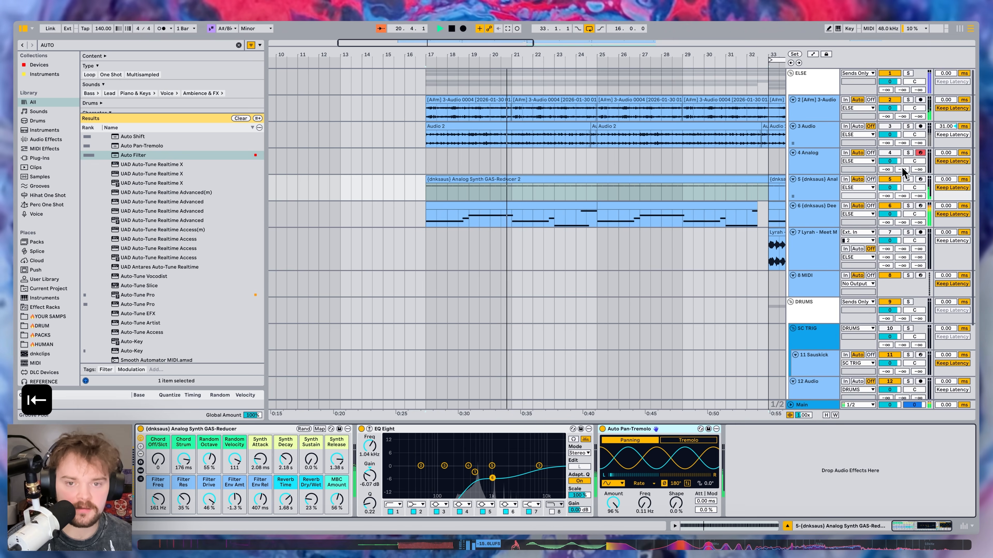
Select the Deep Reese clip and lower the output gain of its EQ Eight
click(653, 207)
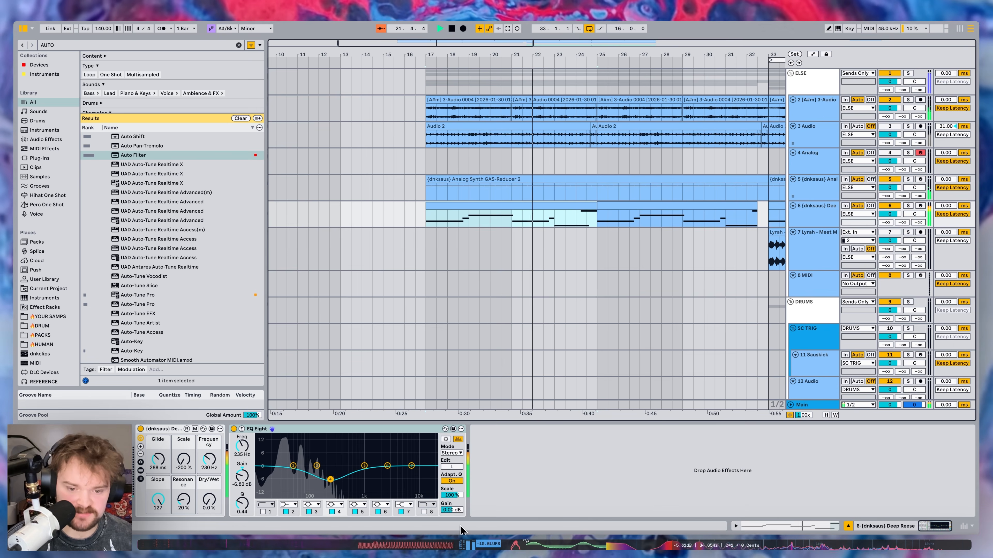
drag(452, 510, 452, 524)
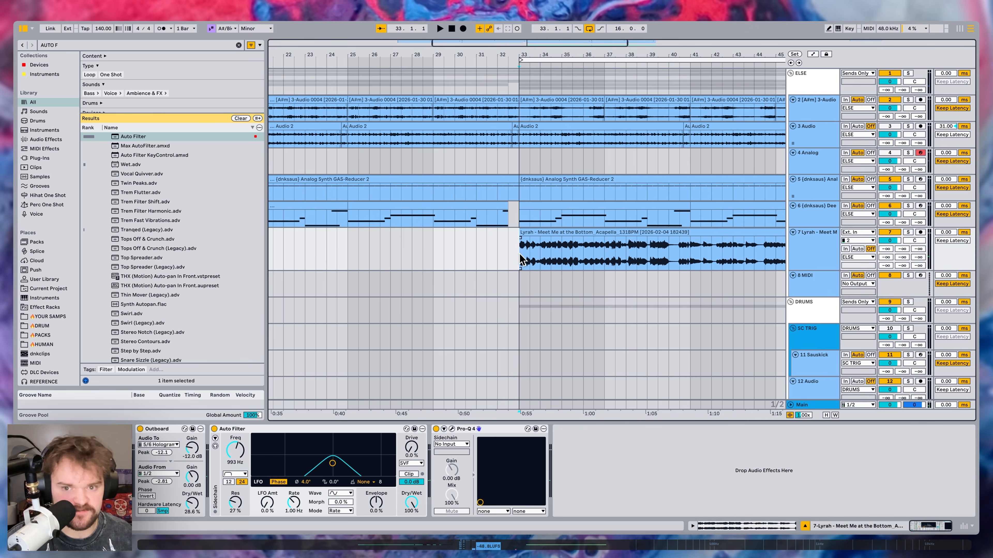
Select the start of the acapella clip at bar 33, and give the vocal swell on track 11 a short fade-out before bar 33
drag(532, 260, 608, 260)
scroll(608, 260, up, 5)
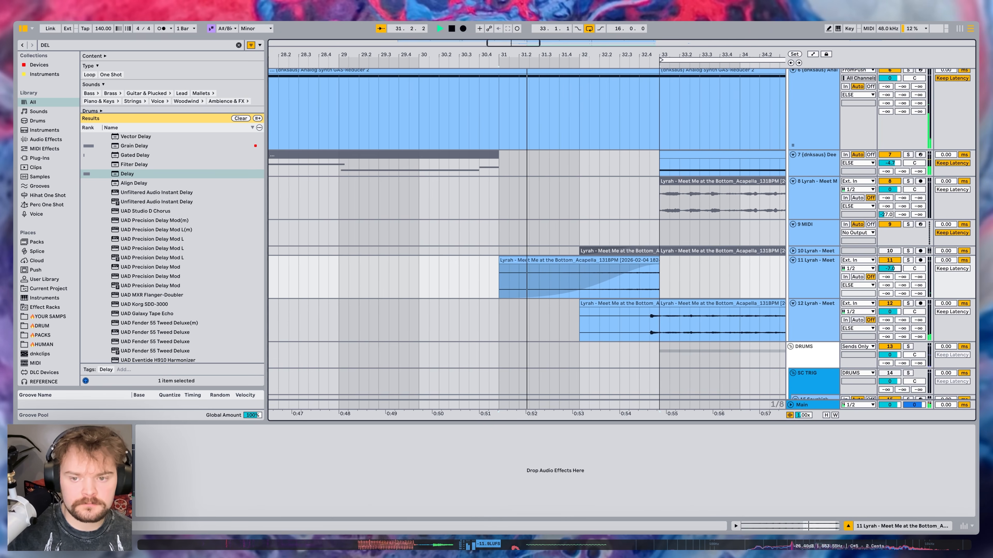
drag(631, 267, 626, 266)
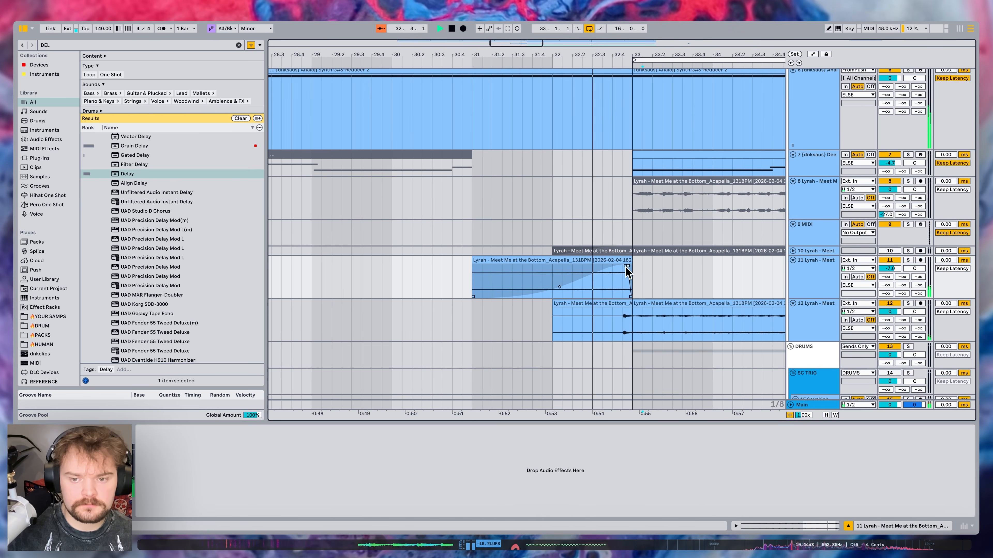
Review the arrangement during playback, from the vocal swell before bar 33 through the looped section up to bar 49
scroll(627, 278, up, 3)
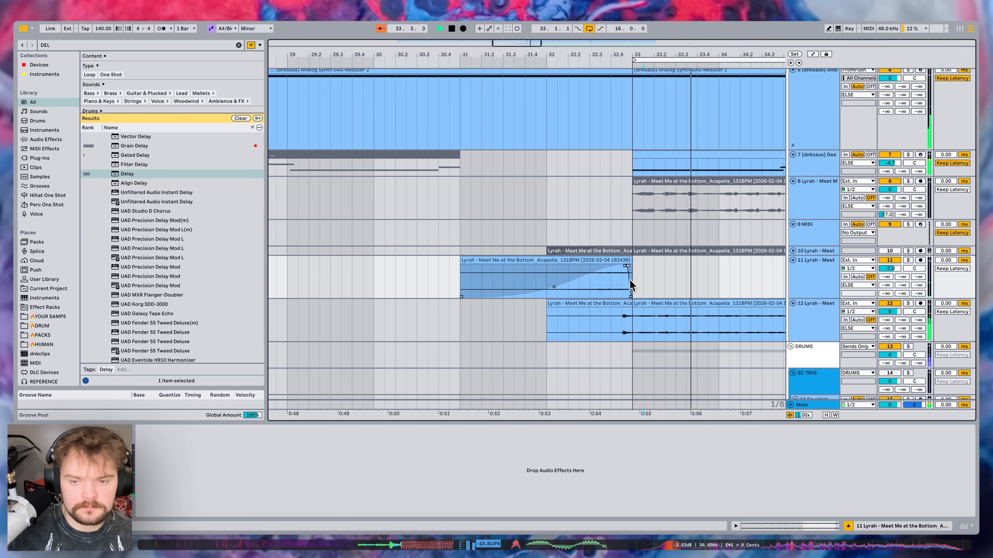
scroll(628, 281, down, 15)
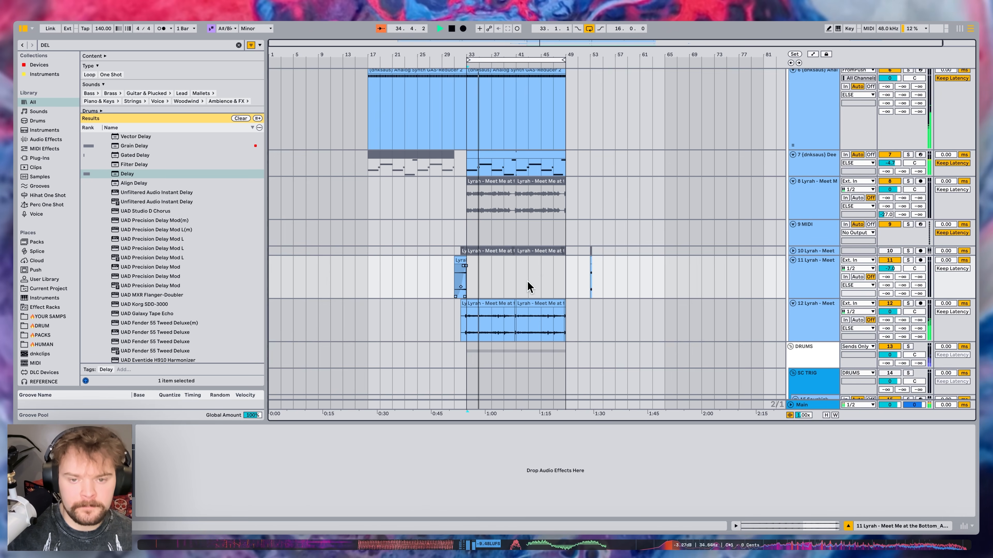
scroll(475, 277, up, 3)
scroll(501, 272, up, 4)
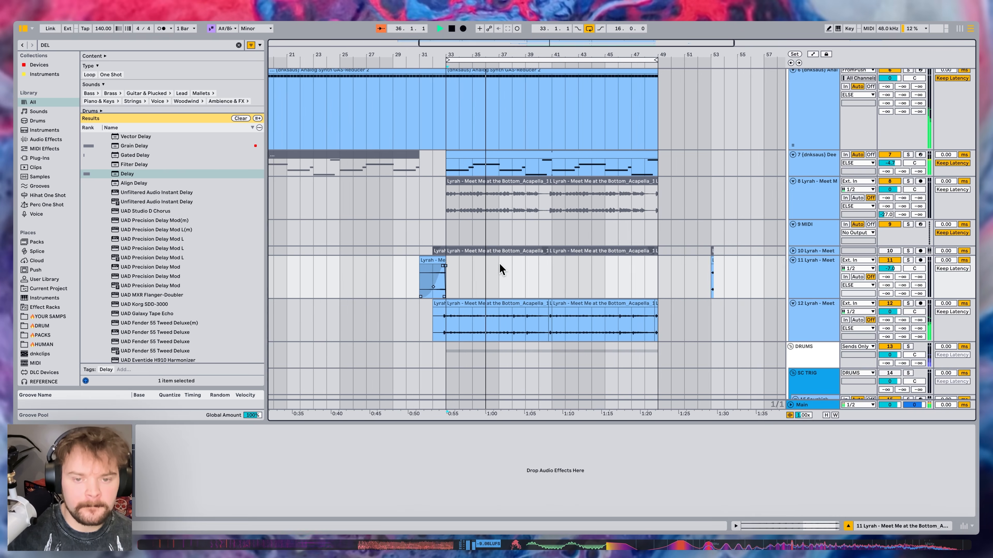
scroll(515, 282, down, 1)
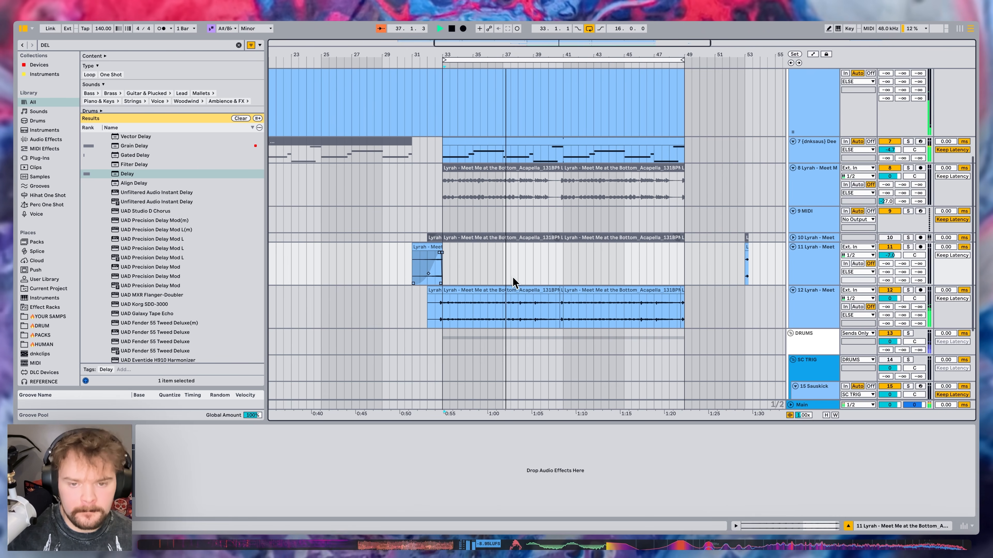
scroll(512, 282, right, 2)
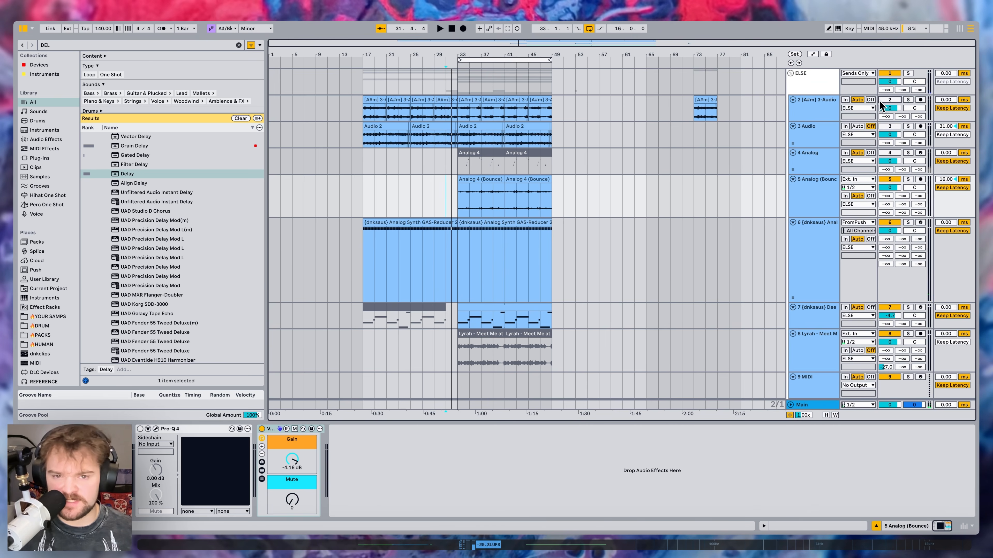
Play the looped section with the [A#m] 3-Audio track muted, and turn that track back on
key(space)
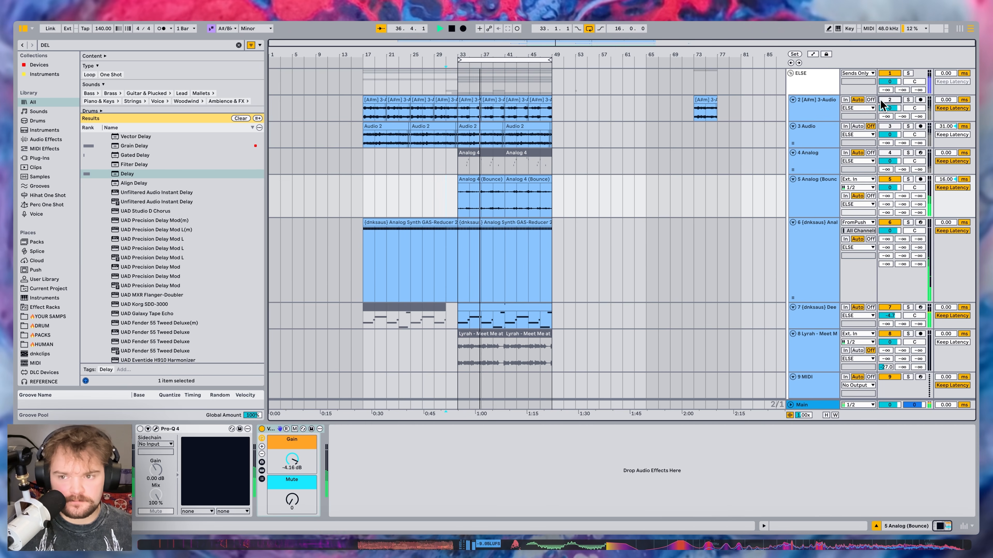
click(880, 99)
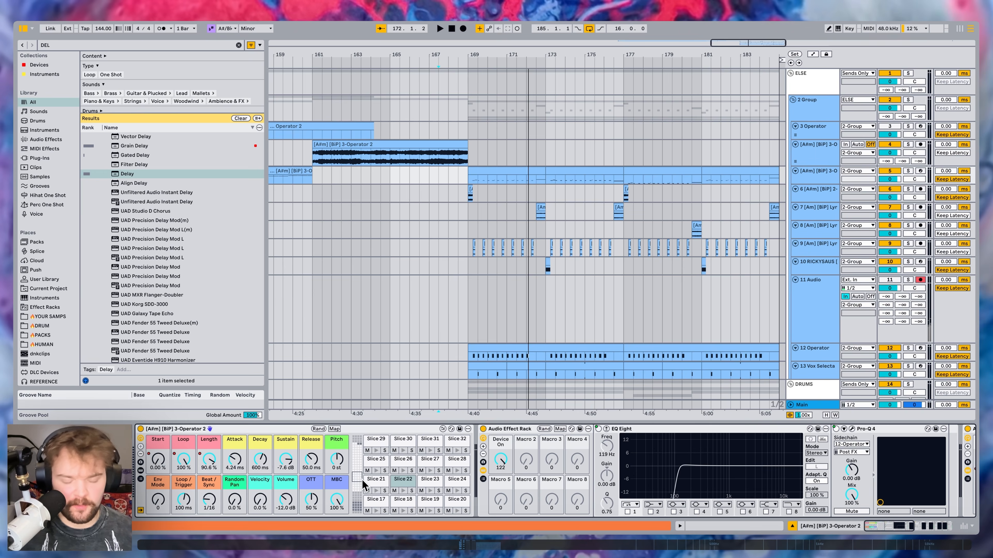
Show the Slice 22 sampler inside the [A#m] [BiP] 3-Operator 2 rack and audition the arrangement around bars 172 to 176
click(140, 471)
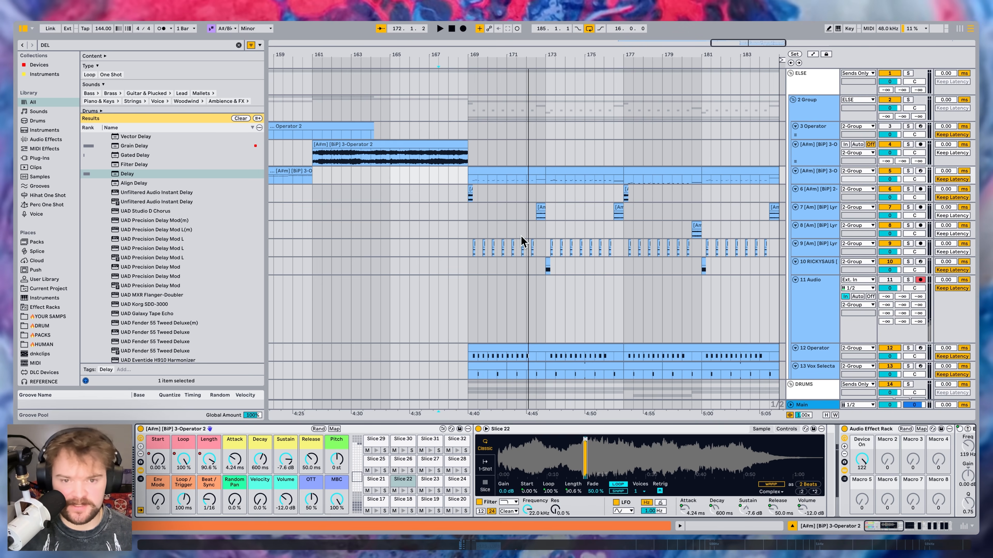
scroll(522, 237, left, 3)
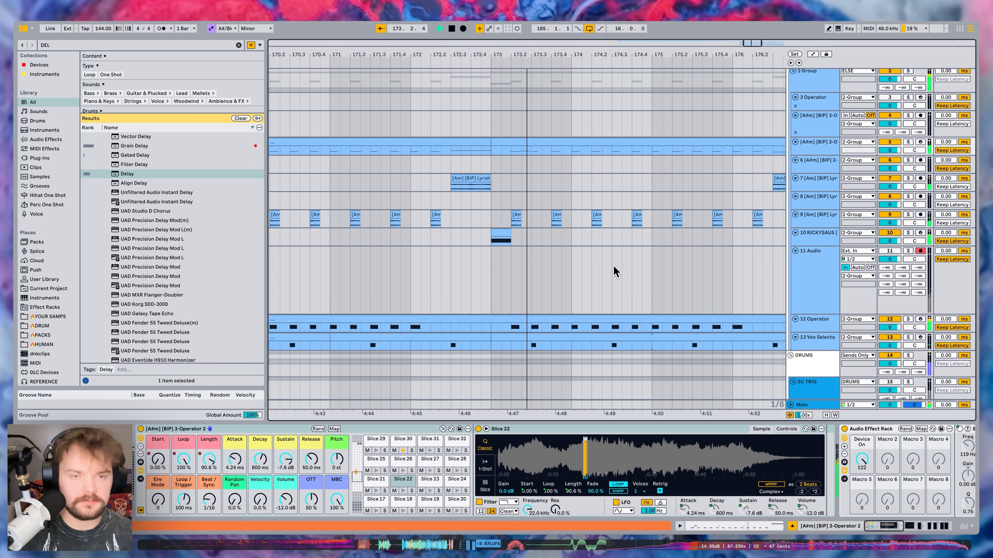
key(space)
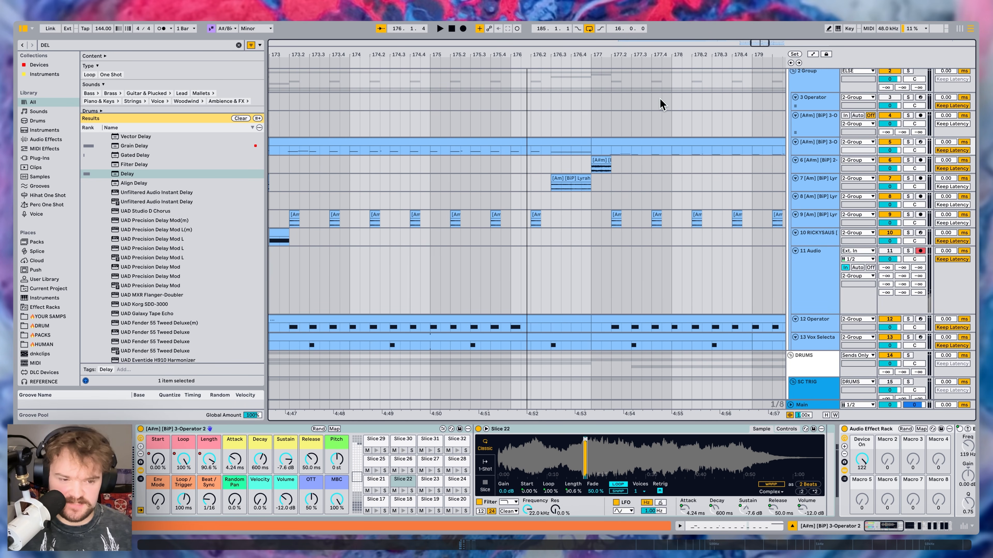